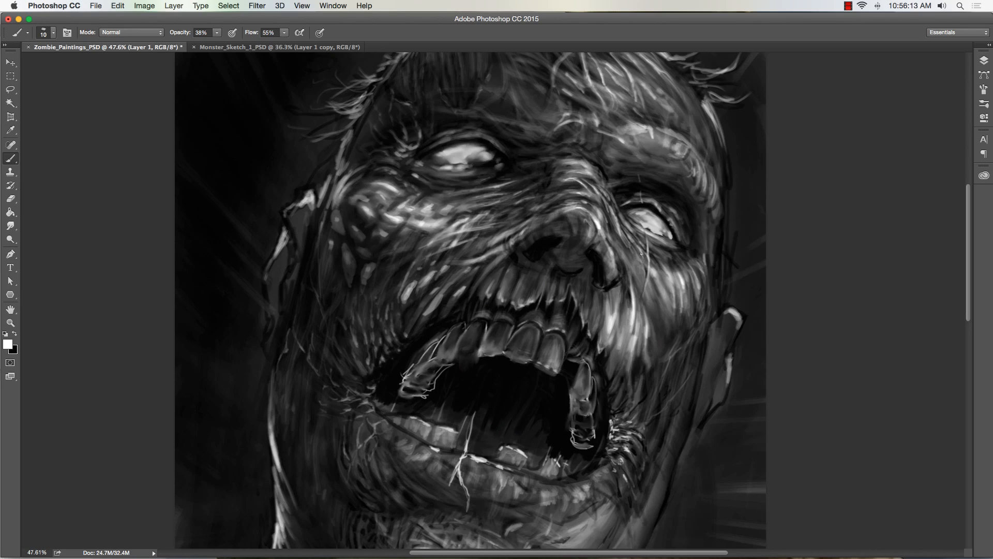
- Paint short fine white strokes down the cheek just below the zombie's right-hand eye
{"action": "left_click_drag", "start_coordinate": [647, 257], "coordinate": [647, 275]}
{"action": "left_click_drag", "start_coordinate": [650, 259], "coordinate": [653, 267]}
- Add a new empty layer above Layer 1 for the skin detail
{"action": "left_click", "coordinate": [10, 322]}
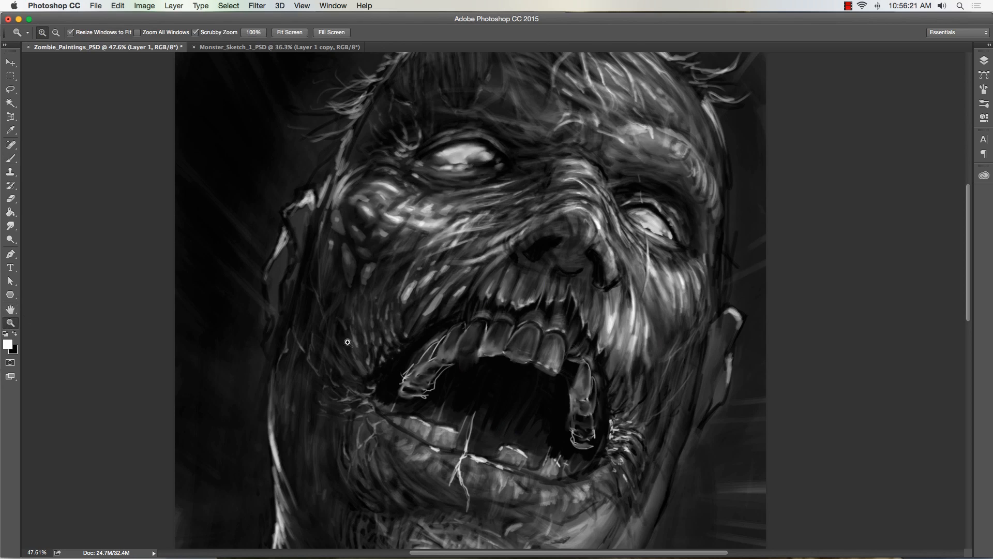
{"action": "left_click_drag", "start_coordinate": [364, 348], "coordinate": [333, 336]}
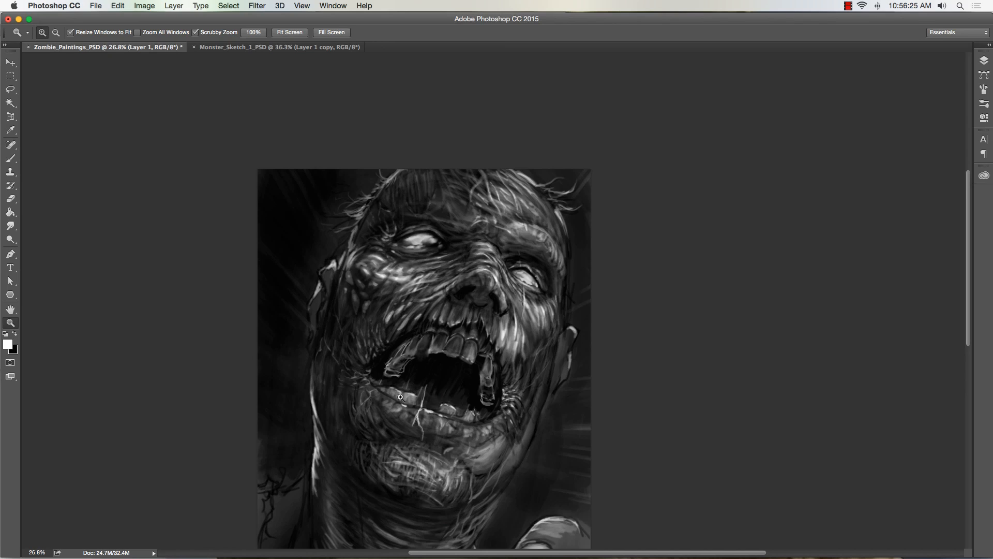
{"action": "left_click_drag", "start_coordinate": [401, 397], "coordinate": [428, 360]}
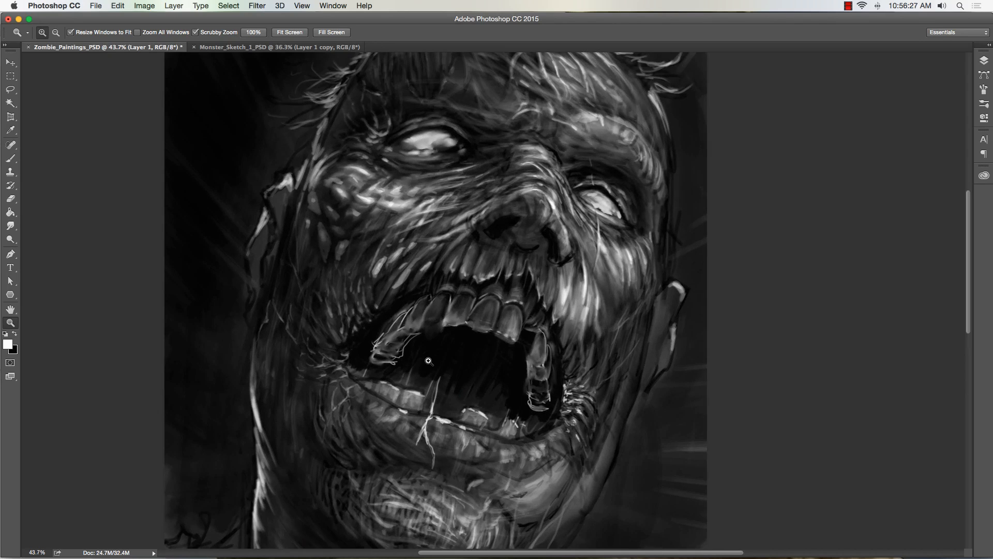
{"action": "left_click_drag", "start_coordinate": [365, 223], "coordinate": [312, 204]}
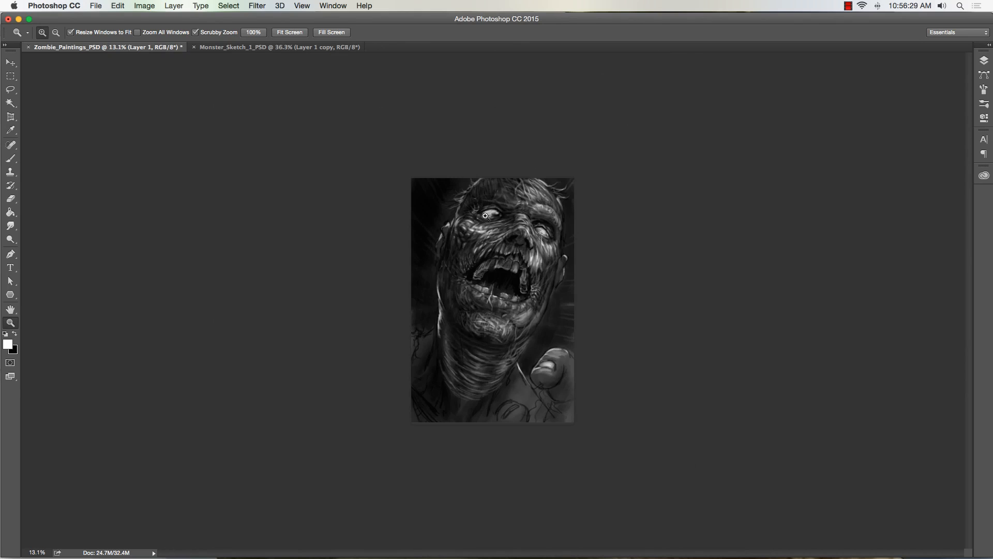
{"action": "left_click_drag", "start_coordinate": [510, 235], "coordinate": [528, 199]}
{"action": "left_click_drag", "start_coordinate": [463, 255], "coordinate": [376, 317]}
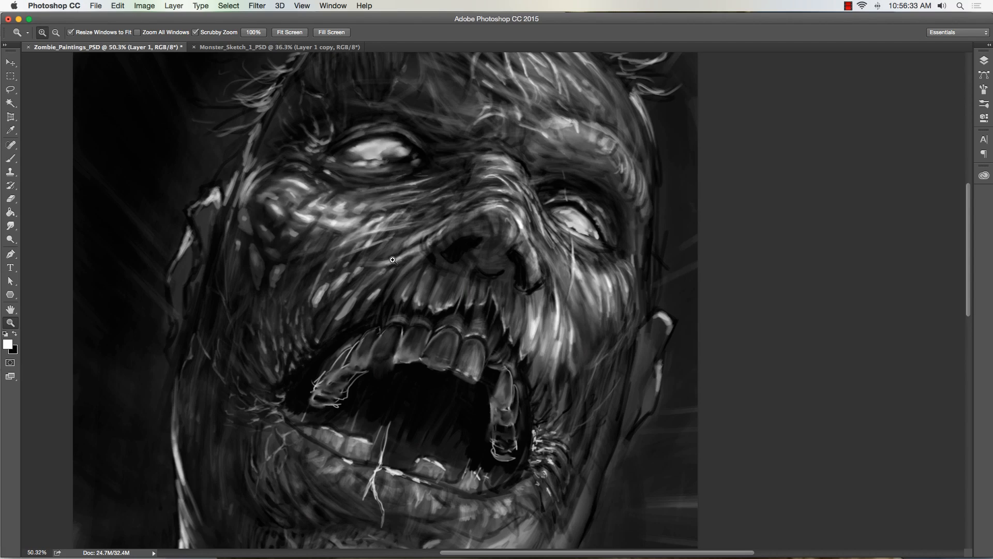
{"action": "left_click", "coordinate": [982, 60]}
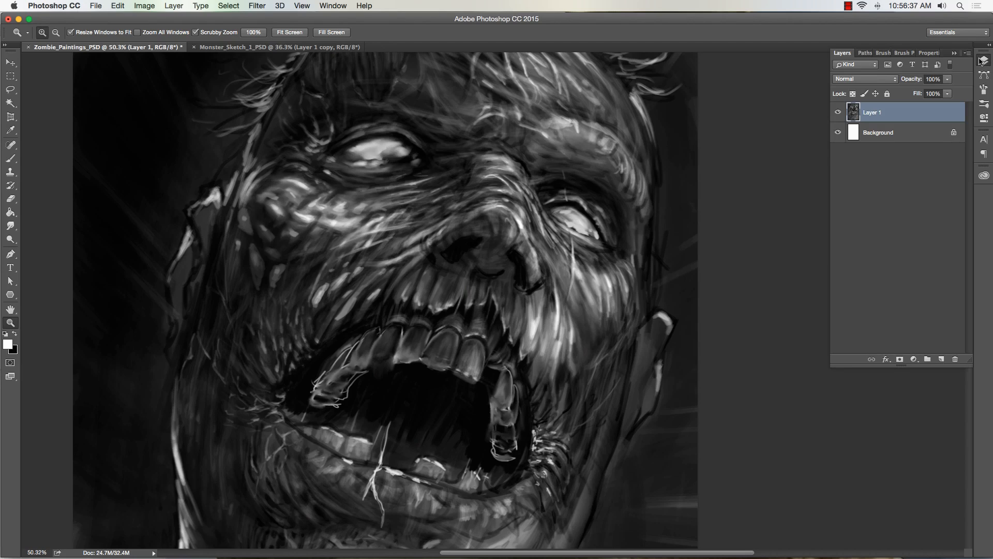
{"action": "left_click", "coordinate": [941, 358]}
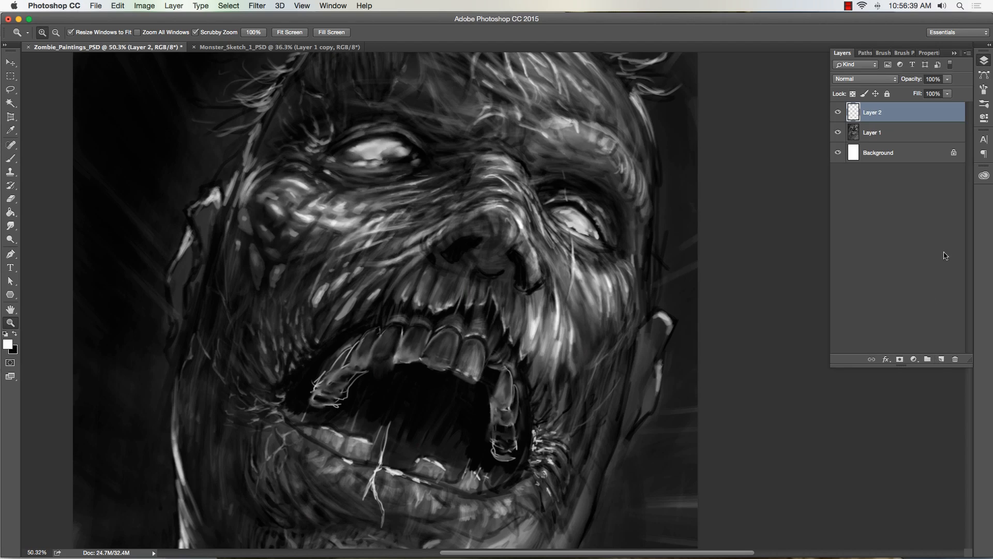
{"action": "left_click", "coordinate": [984, 61]}
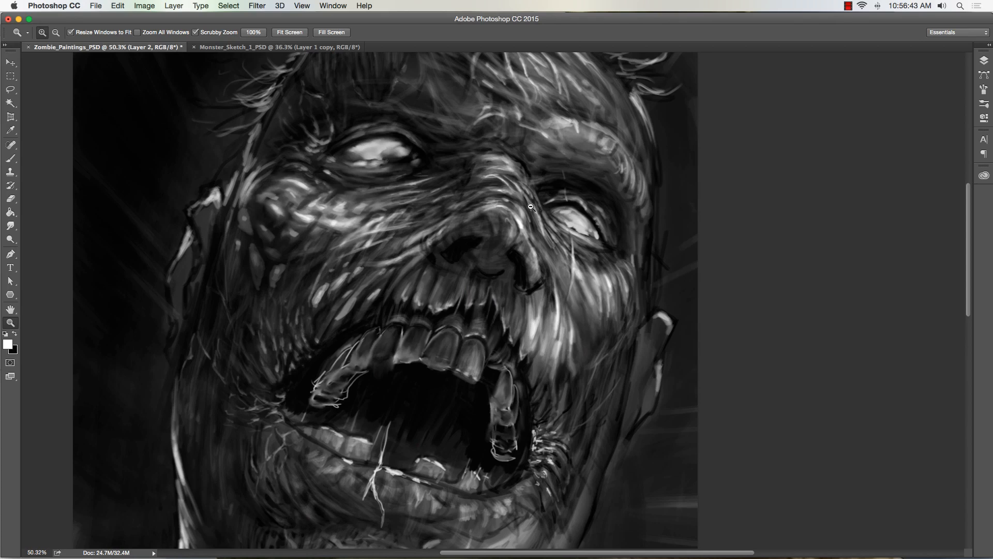
- Choose the Painting Brush - Hair preset at 70 px for the Brush tool
{"action": "mouse_move", "coordinate": [537, 207]}
{"action": "left_mouse_down"}
{"action": "mouse_move", "coordinate": [492, 204]}
{"action": "mouse_move", "coordinate": [548, 167]}
{"action": "mouse_move", "coordinate": [571, 169]}
{"action": "left_mouse_up"}
{"action": "left_click", "coordinate": [11, 159]}
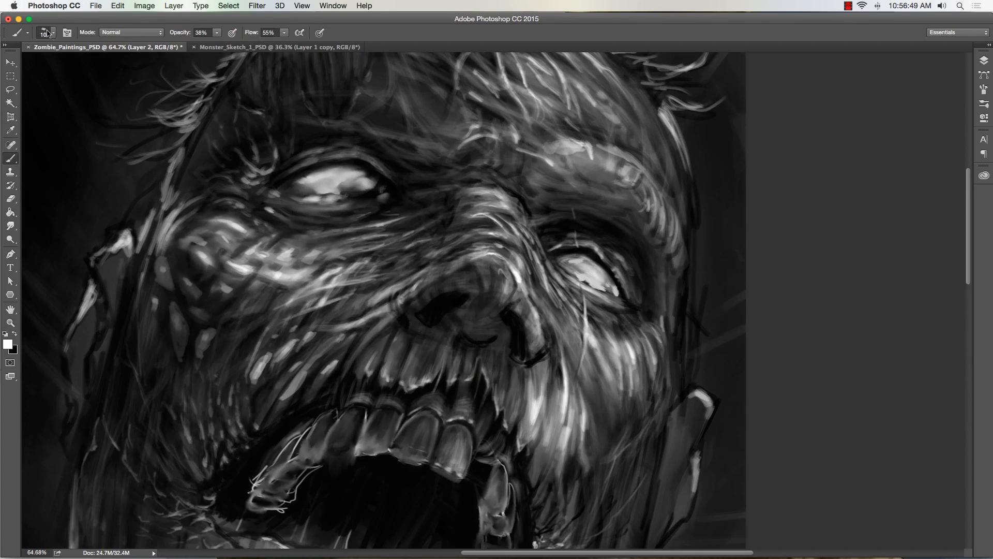
{"action": "left_click", "coordinate": [52, 32]}
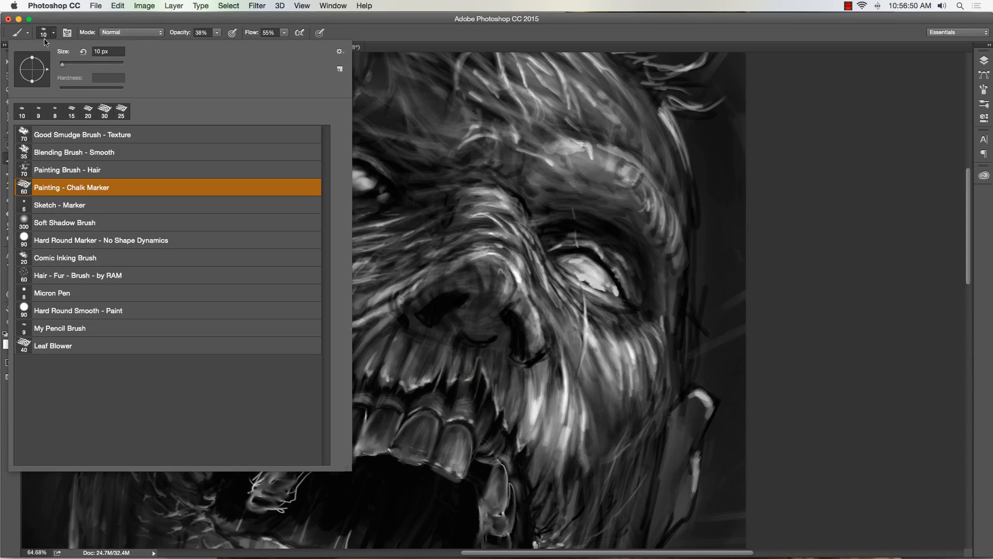
{"action": "left_click", "coordinate": [45, 171]}
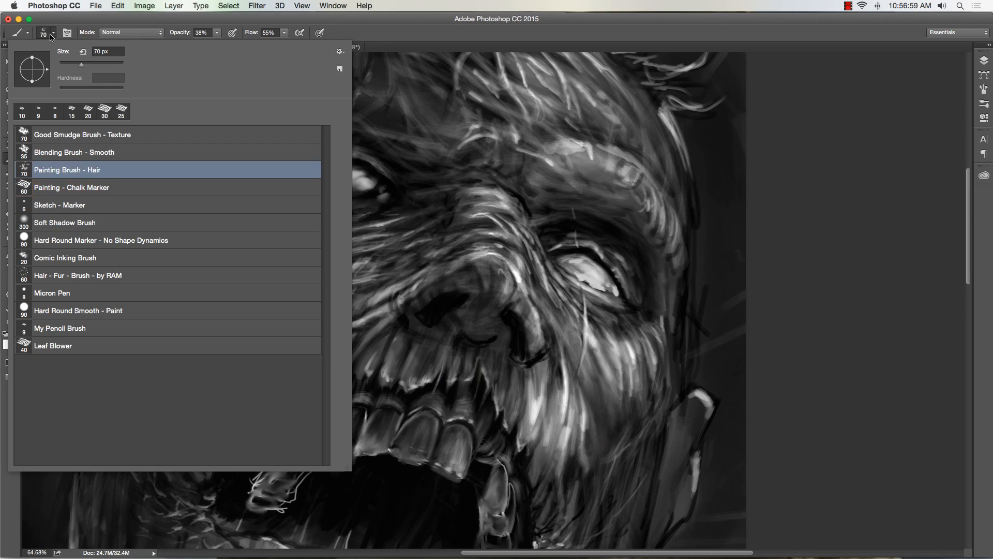
{"action": "left_click", "coordinate": [326, 20]}
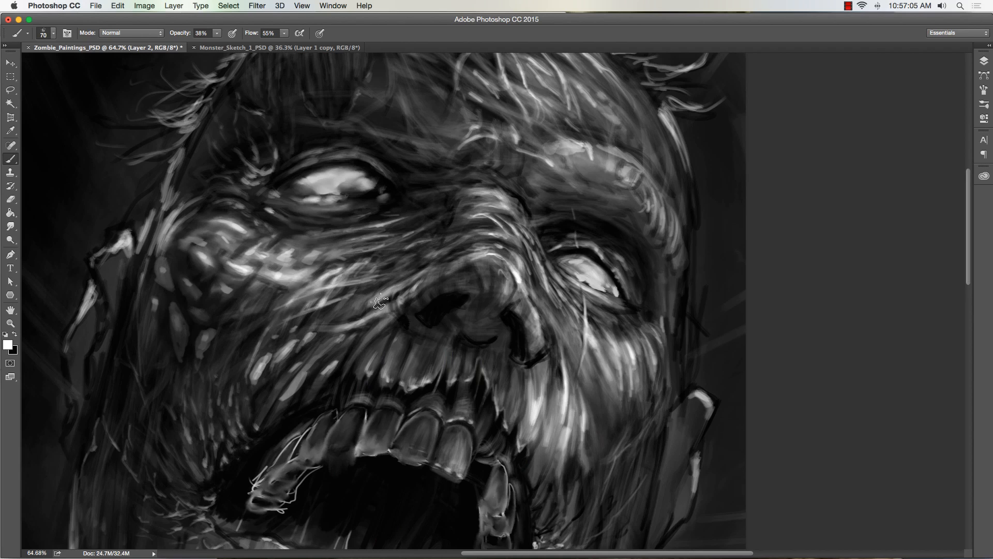
- Reduce the hair brush size and paint white textured strokes up the cheek below the right-hand eye
{"action": "left_click", "coordinate": [10, 324]}
{"action": "key", "text": "super+0"}
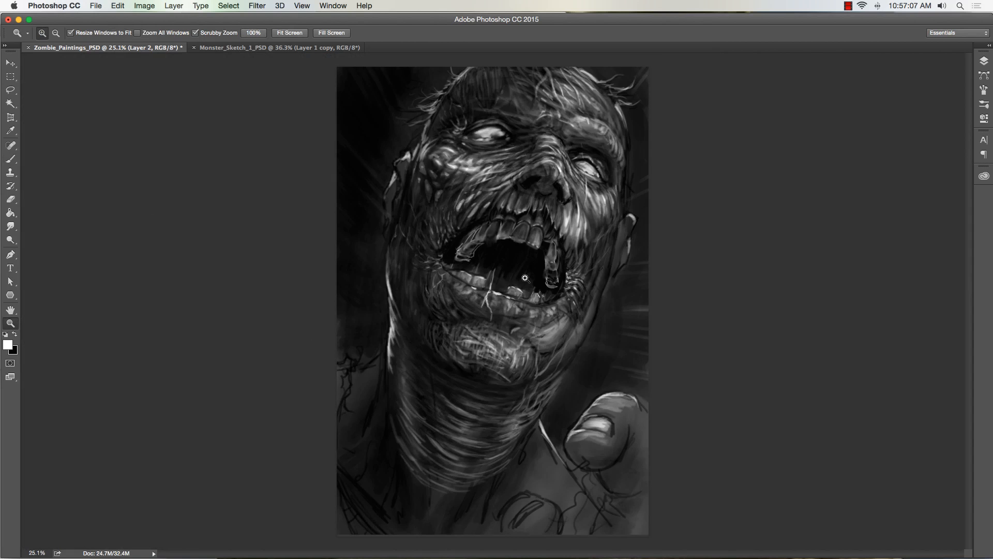
{"action": "left_click_drag", "start_coordinate": [578, 220], "coordinate": [611, 228]}
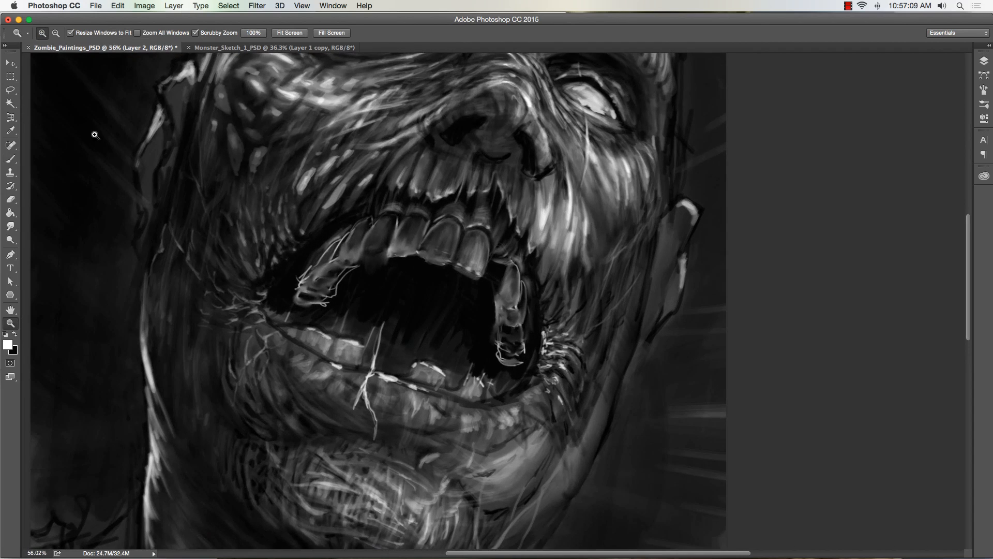
{"action": "key", "text": "b"}
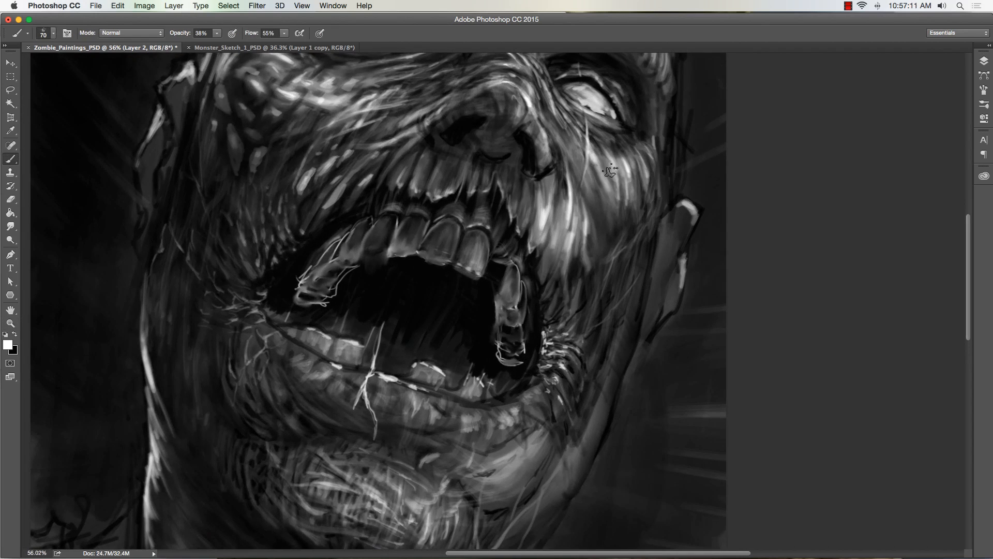
{"action": "key", "text": "bracketleft"}
{"action": "key", "text": "bracketleft"}
{"action": "key", "text": "bracketleft"}
{"action": "key", "text": "bracketleft"}
{"action": "key", "text": "bracketleft"}
{"action": "key", "text": "bracketright"}
{"action": "key", "text": "bracketleft"}
{"action": "key", "text": "bracketright"}
{"action": "mouse_move", "coordinate": [604, 210]}
{"action": "left_mouse_down"}
{"action": "mouse_move", "coordinate": [590, 174]}
{"action": "mouse_move", "coordinate": [613, 156]}
{"action": "mouse_move", "coordinate": [610, 135]}
{"action": "left_mouse_up"}
- Switch to black and paint dark strokes between the highlights of the right-hand cheek with a 15 to 20 px brush
{"action": "key", "text": "bracketleft"}
{"action": "key", "text": "bracketleft"}
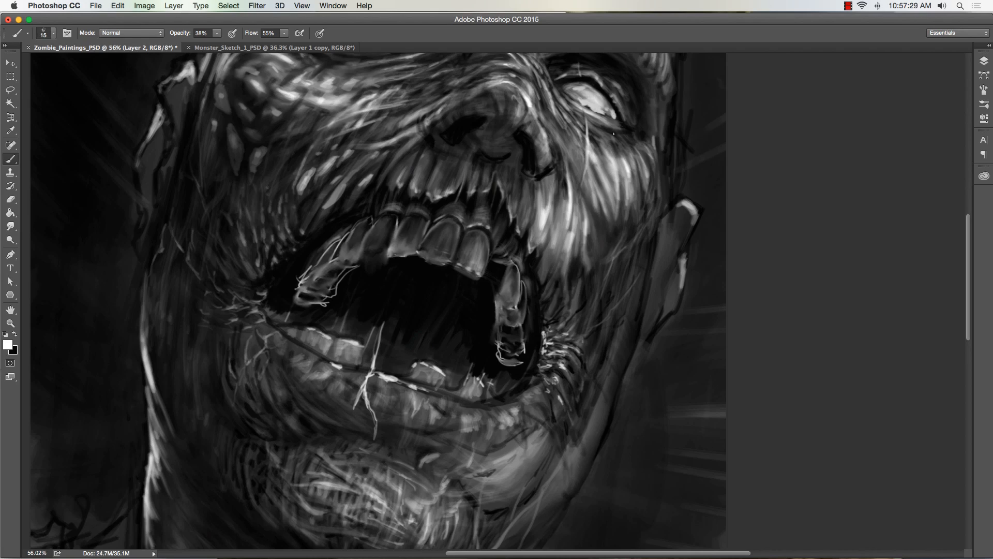
{"action": "key", "text": "x"}
{"action": "mouse_move", "coordinate": [624, 186]}
{"action": "left_mouse_down"}
{"action": "mouse_move", "coordinate": [621, 160]}
{"action": "mouse_move", "coordinate": [609, 164]}
{"action": "mouse_move", "coordinate": [611, 176]}
{"action": "mouse_move", "coordinate": [604, 160]}
{"action": "left_mouse_up"}
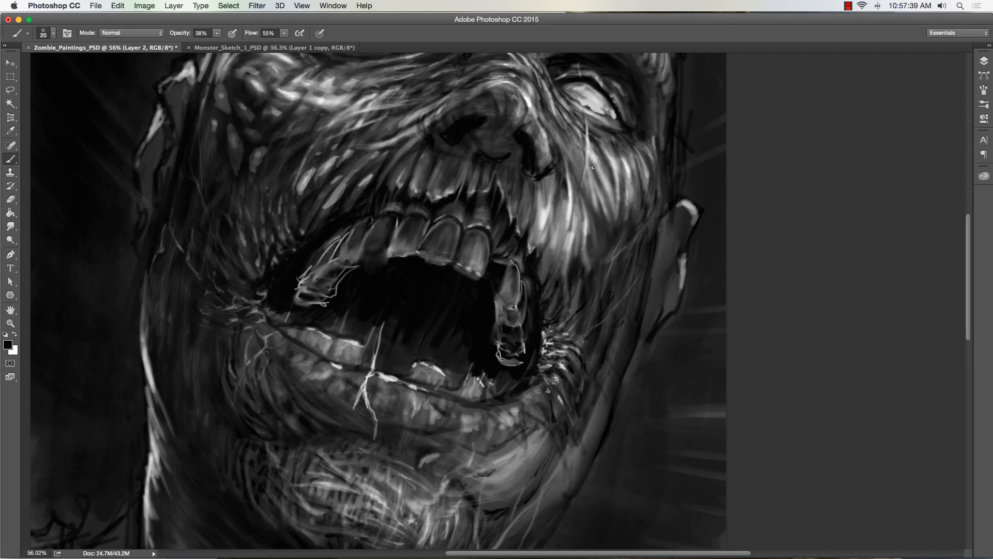
{"action": "mouse_move", "coordinate": [605, 198]}
{"action": "left_mouse_down"}
{"action": "mouse_move", "coordinate": [594, 172]}
{"action": "mouse_move", "coordinate": [603, 185]}
{"action": "mouse_move", "coordinate": [586, 176]}
{"action": "left_mouse_up"}
- Enlarge the hair brush to 100 px, and reduce it again to 50 px
{"action": "key", "text": "bracketright"}
{"action": "key", "text": "bracketright"}
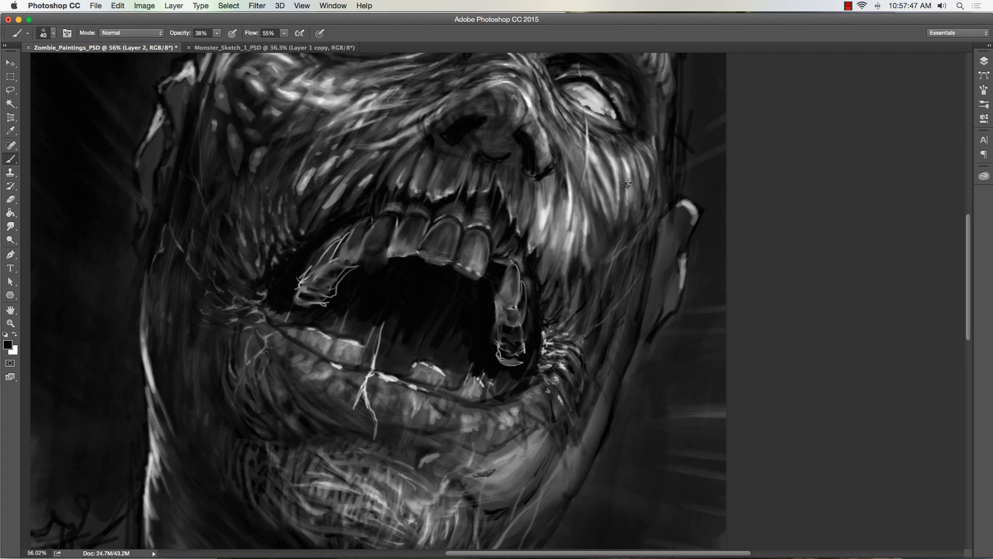
{"action": "key", "text": "bracketright"}
{"action": "key", "text": "bracketright"}
{"action": "key", "text": "bracketright"}
{"action": "key", "text": "bracketright"}
{"action": "key", "text": "bracketright"}
{"action": "key", "text": "bracketright"}
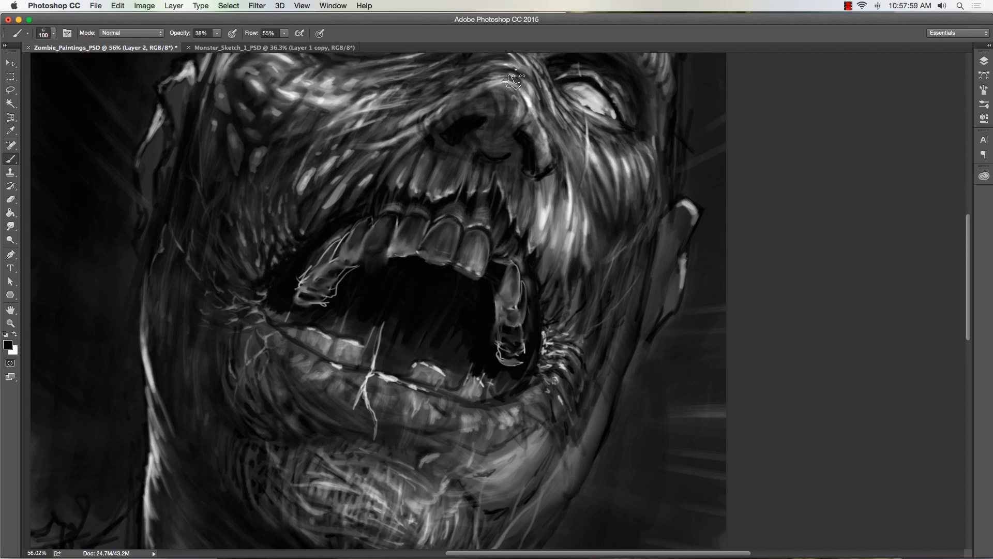
{"action": "key", "text": "bracketleft"}
{"action": "key", "text": "bracketleft"}
{"action": "key", "text": "bracketleft"}
{"action": "key", "text": "bracketleft"}
{"action": "key", "text": "bracketleft"}
- Set the brush to white, 10 px and 62% opacity, and dab a highlight on the cheek below the right-hand eye
{"action": "left_click_drag", "start_coordinate": [491, 290], "coordinate": [404, 372]}
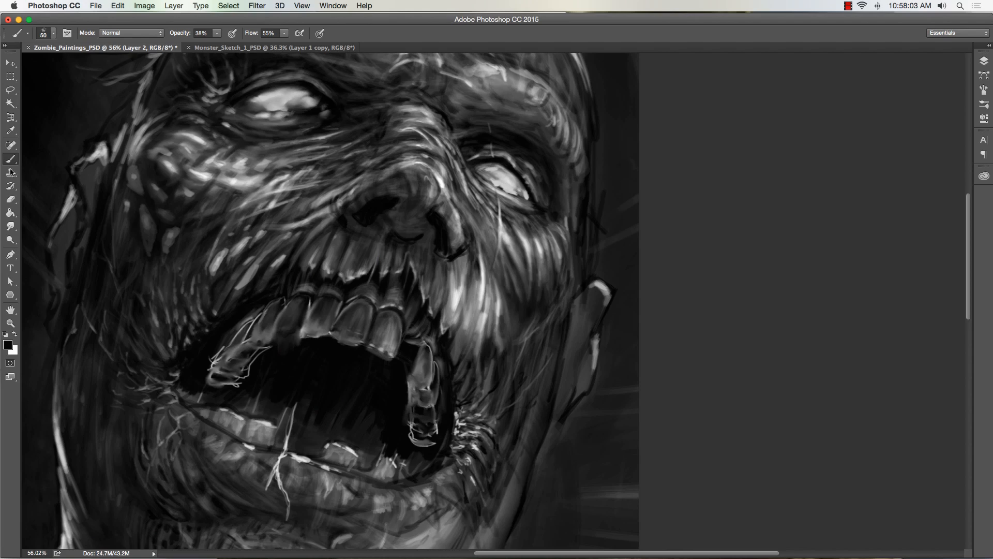
{"action": "left_click", "coordinate": [19, 339]}
{"action": "key", "text": "bracketleft"}
{"action": "key", "text": "bracketleft"}
{"action": "key", "text": "bracketleft"}
{"action": "key", "text": "bracketleft"}
{"action": "left_click", "coordinate": [217, 33]}
{"action": "left_click_drag", "start_coordinate": [219, 43], "coordinate": [231, 44]}
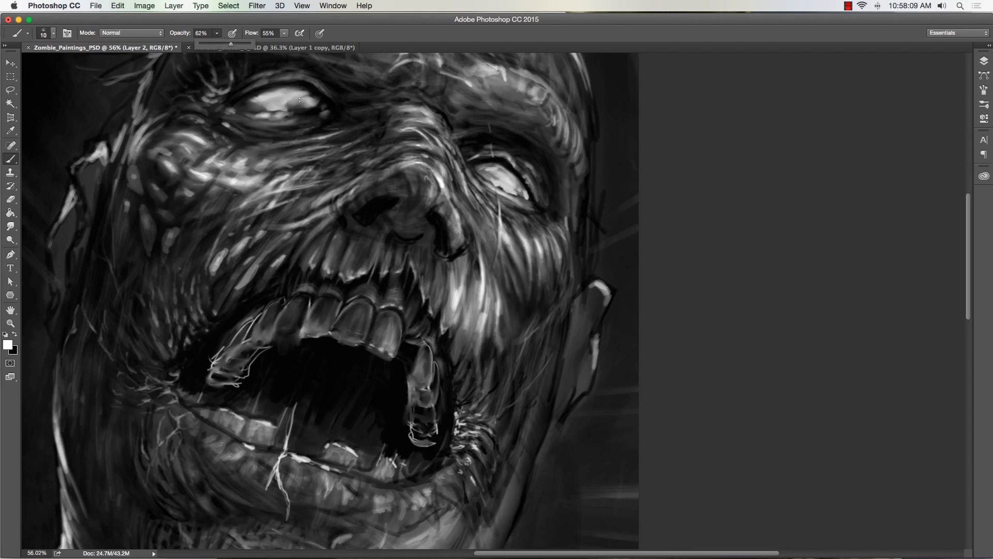
{"action": "left_click", "coordinate": [526, 243]}
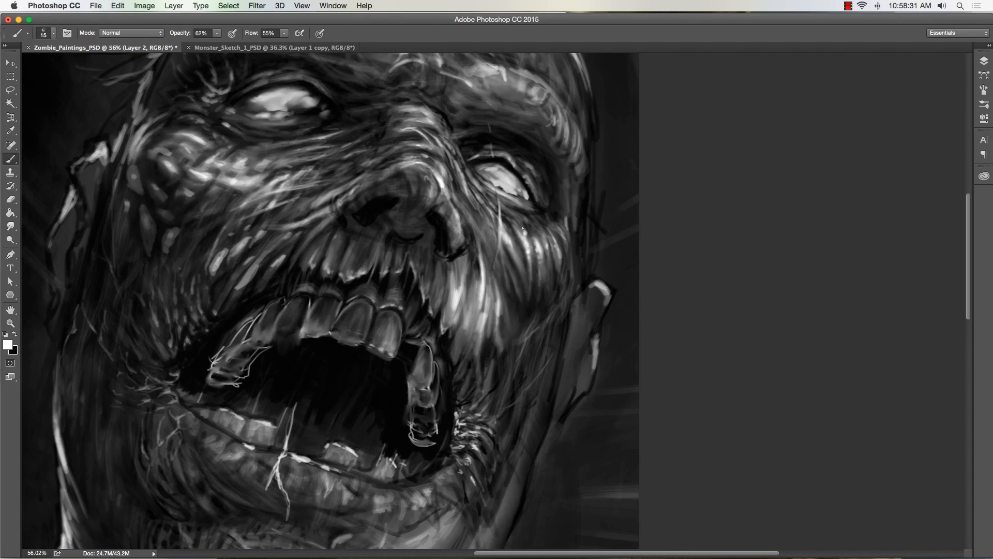
- Try to darken the vertical streak below the right-hand eye with black strokes, and undo the attempt
{"action": "key", "text": "bracketleft"}
{"action": "key", "text": "x"}
{"action": "left_click_drag", "start_coordinate": [499, 226], "coordinate": [495, 256]}
{"action": "mouse_move", "coordinate": [499, 209]}
{"action": "left_mouse_down"}
{"action": "mouse_move", "coordinate": [492, 263]}
{"action": "mouse_move", "coordinate": [498, 195]}
{"action": "mouse_move", "coordinate": [499, 243]}
{"action": "left_mouse_up"}
{"action": "left_click_drag", "start_coordinate": [491, 175], "coordinate": [499, 195]}
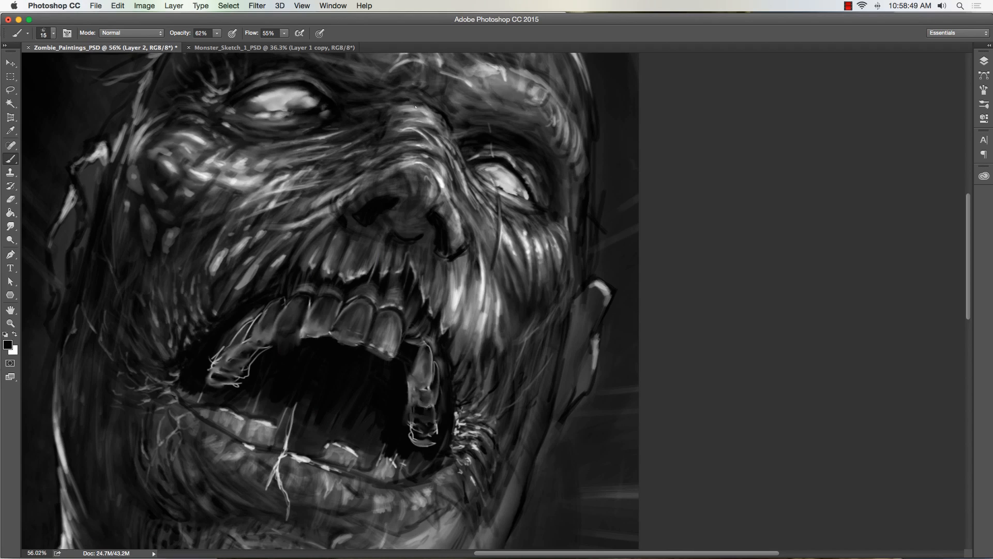
{"action": "key", "text": "super+z"}
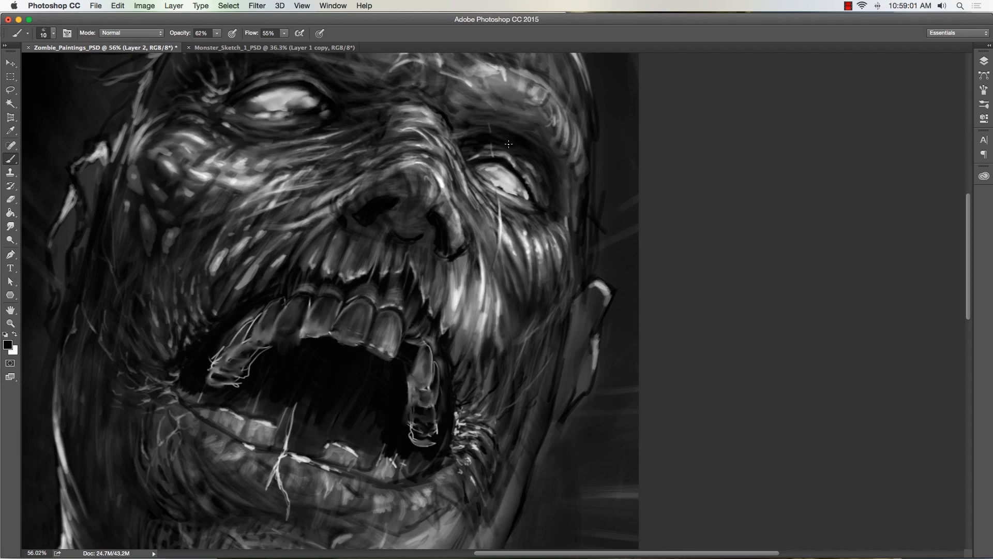
- Try thin black strokes at 10 px up the cheek between the upper teeth and the nostril, and undo the last four
{"action": "key", "text": "bracketright"}
{"action": "key", "text": "bracketleft"}
{"action": "key", "text": "bracketleft"}
{"action": "left_click_drag", "start_coordinate": [457, 331], "coordinate": [471, 264]}
{"action": "left_click_drag", "start_coordinate": [468, 350], "coordinate": [475, 277]}
{"action": "left_click_drag", "start_coordinate": [453, 334], "coordinate": [463, 256]}
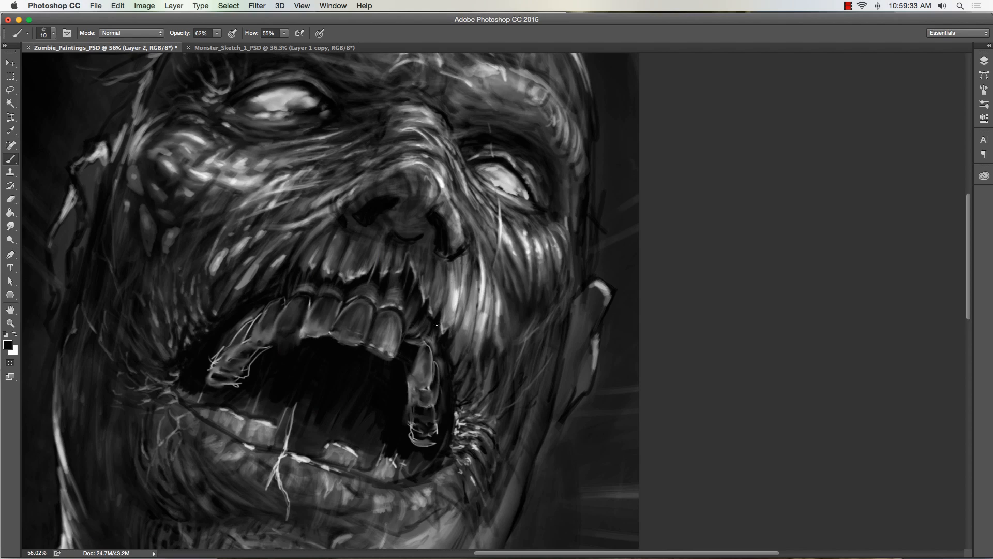
{"action": "left_click_drag", "start_coordinate": [444, 312], "coordinate": [455, 260]}
{"action": "key", "text": "super+alt+z"}
{"action": "key", "text": "super+alt+z"}
{"action": "key", "text": "super+alt+z"}
{"action": "key", "text": "super+alt+z"}
- Paint a 20 px black stroke from the side of the nose along the right-hand eye, and enlarge the brush to 30 px
{"action": "key", "text": "bracketright"}
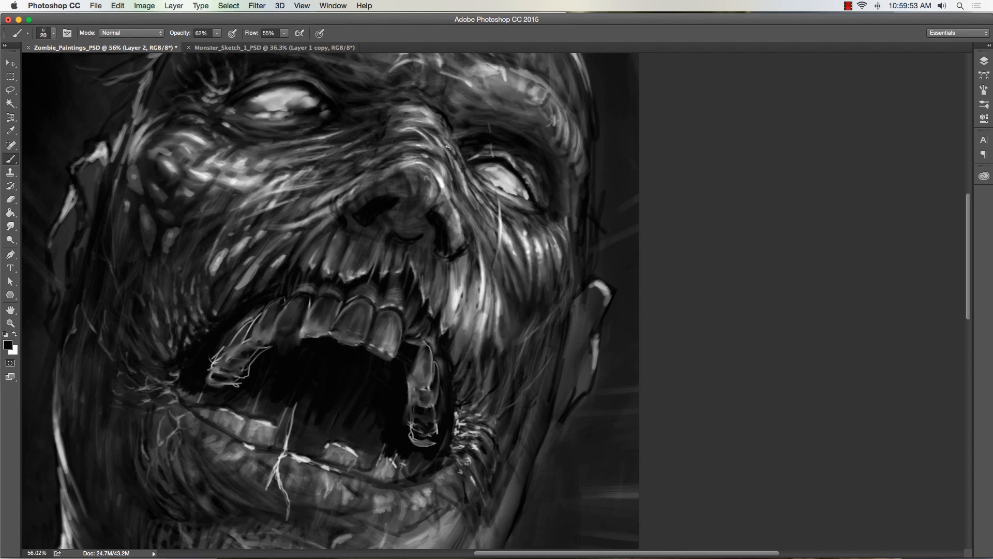
{"action": "mouse_move", "coordinate": [454, 169]}
{"action": "left_mouse_down"}
{"action": "mouse_move", "coordinate": [451, 152]}
{"action": "mouse_move", "coordinate": [492, 162]}
{"action": "mouse_move", "coordinate": [524, 197]}
{"action": "left_mouse_up"}
{"action": "key", "text": "bracketright"}
{"action": "key", "text": "bracketright"}
{"action": "key", "text": "bracketright"}
{"action": "key", "text": "bracketleft"}
- Examine the zombie portrait at several zoom levels to judge the new skin texture on the face
{"action": "left_click", "coordinate": [11, 322]}
{"action": "left_click_drag", "start_coordinate": [195, 366], "coordinate": [163, 415]}
{"action": "left_click_drag", "start_coordinate": [231, 423], "coordinate": [288, 401]}
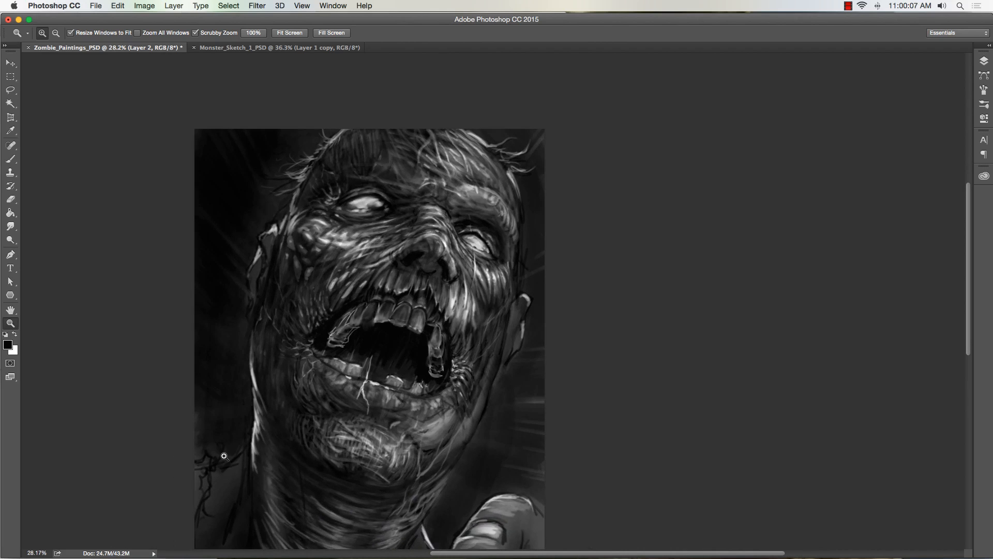
{"action": "scroll", "coordinate": [248, 345], "scroll_direction": "down", "scroll_amount": 2}
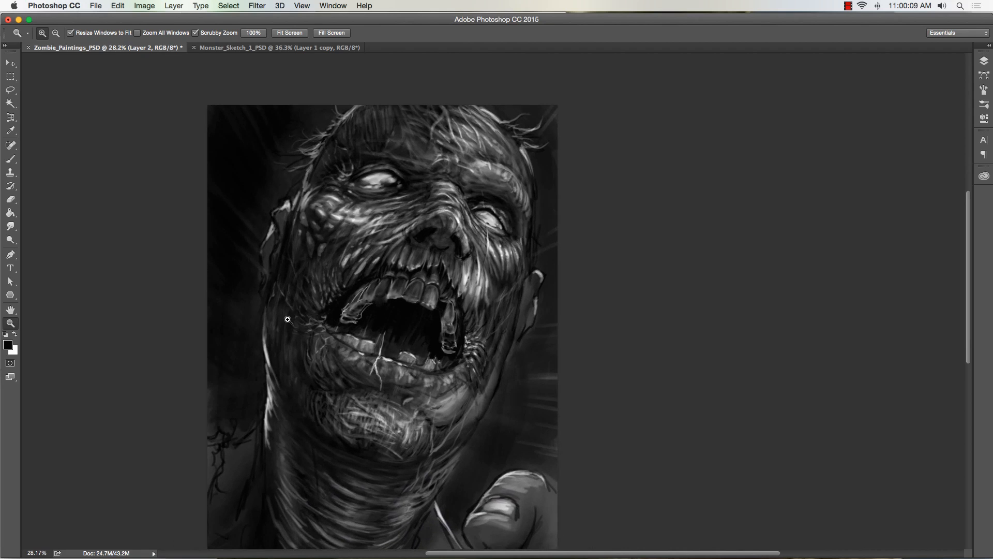
{"action": "left_click_drag", "start_coordinate": [362, 303], "coordinate": [411, 309]}
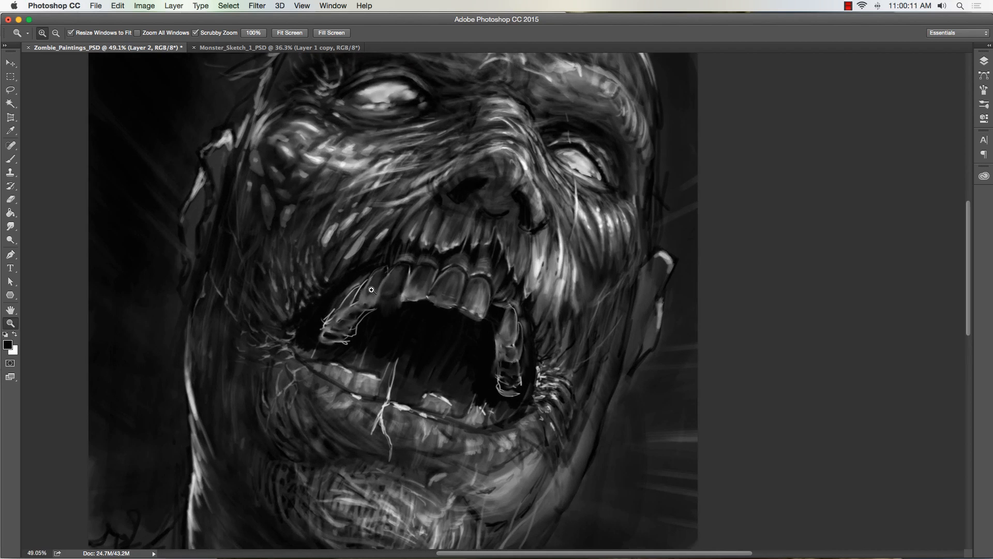
{"action": "left_click_drag", "start_coordinate": [332, 340], "coordinate": [286, 297]}
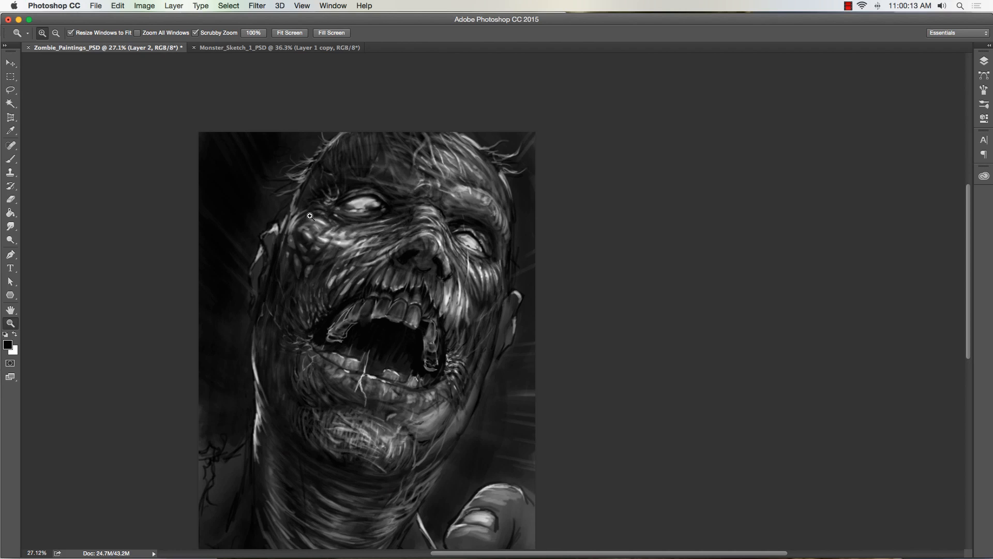
{"action": "left_click_drag", "start_coordinate": [285, 236], "coordinate": [299, 232]}
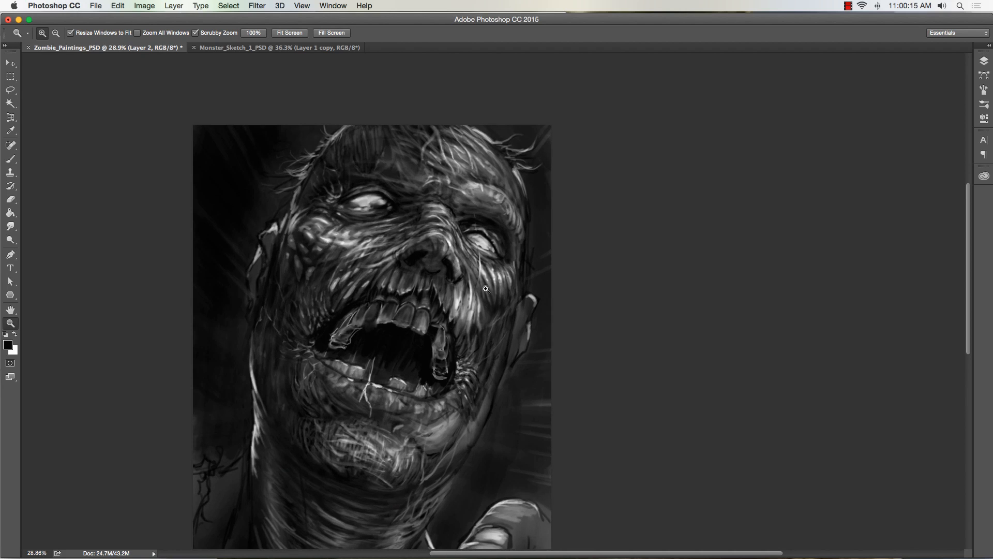
{"action": "left_click_drag", "start_coordinate": [465, 275], "coordinate": [519, 265]}
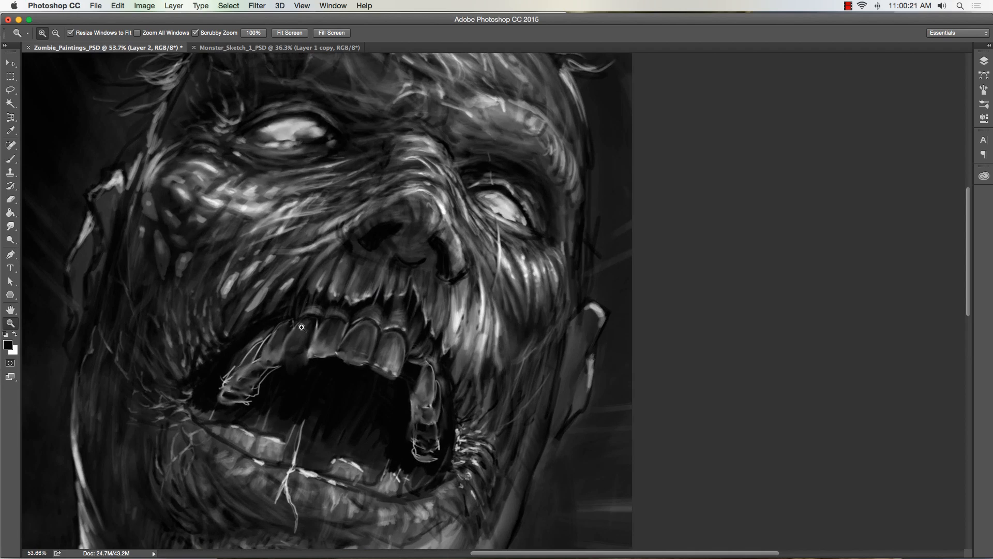
{"action": "left_click_drag", "start_coordinate": [176, 396], "coordinate": [150, 404]}
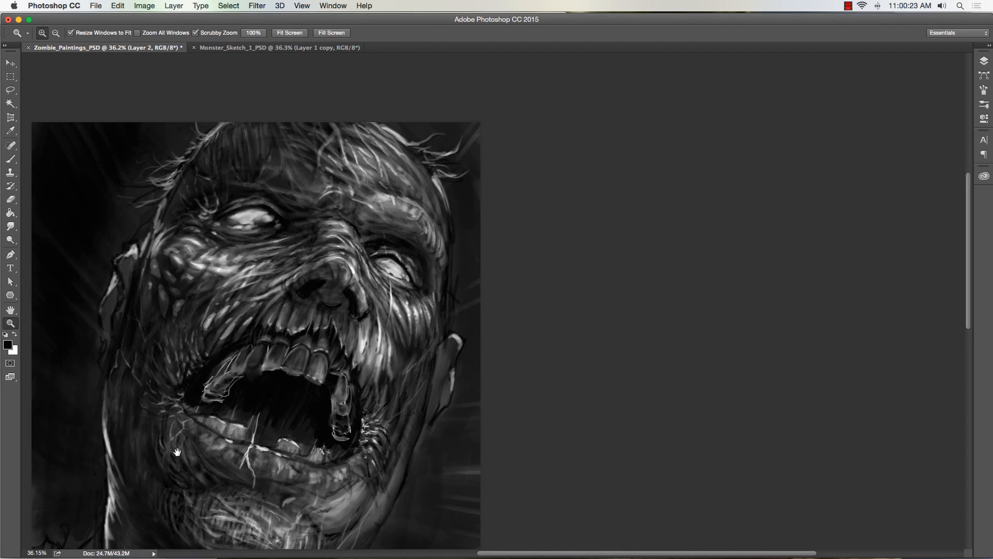
- Paint white highlight strokes at 30 px across the upper part of the zombie's chin
{"action": "left_click_drag", "start_coordinate": [183, 447], "coordinate": [238, 401]}
{"action": "left_click_drag", "start_coordinate": [281, 514], "coordinate": [321, 511]}
{"action": "left_click_drag", "start_coordinate": [261, 489], "coordinate": [254, 443]}
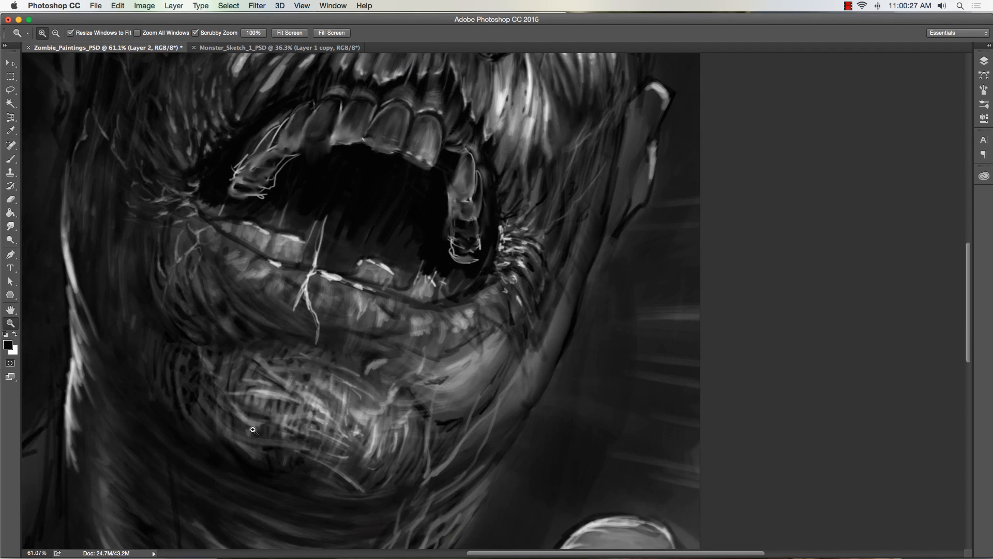
{"action": "key", "text": "b"}
{"action": "key", "text": "x"}
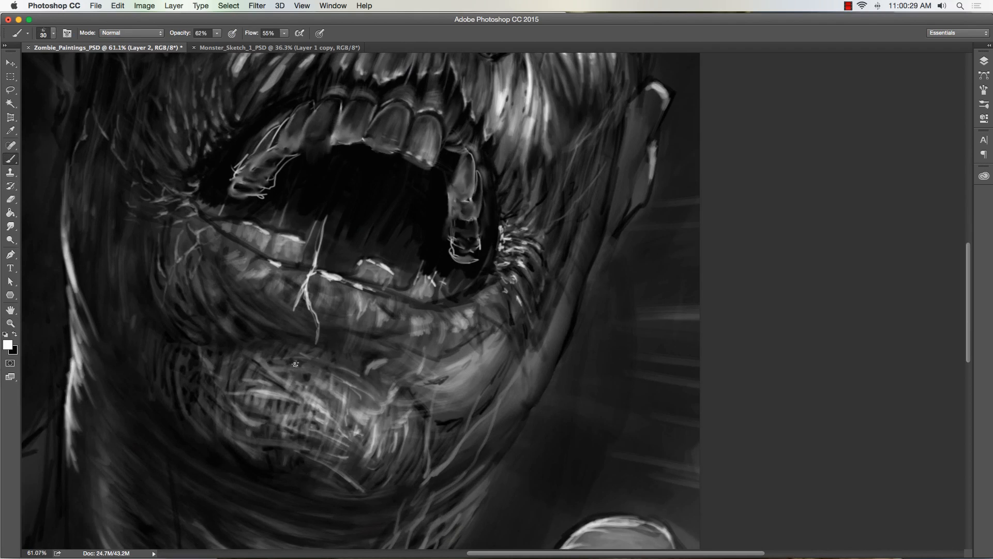
{"action": "left_click_drag", "start_coordinate": [267, 364], "coordinate": [368, 435]}
{"action": "left_click_drag", "start_coordinate": [244, 347], "coordinate": [384, 416]}
{"action": "left_click_drag", "start_coordinate": [302, 356], "coordinate": [260, 342]}
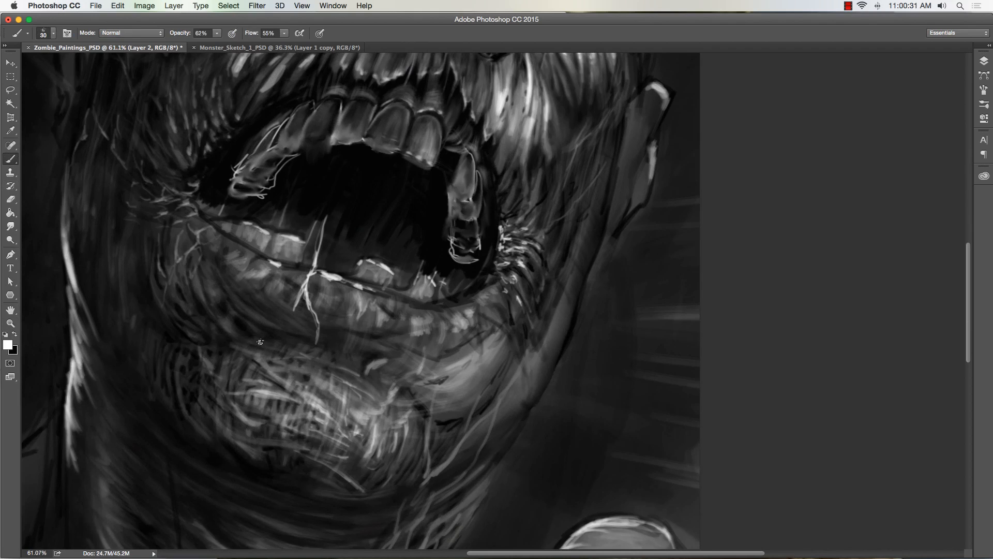
- Add finer white skin strokes at 25 px through the middle of the chin
{"action": "key", "text": "bracketleft"}
{"action": "left_click_drag", "start_coordinate": [241, 393], "coordinate": [292, 425]}
{"action": "left_click_drag", "start_coordinate": [217, 377], "coordinate": [296, 422]}
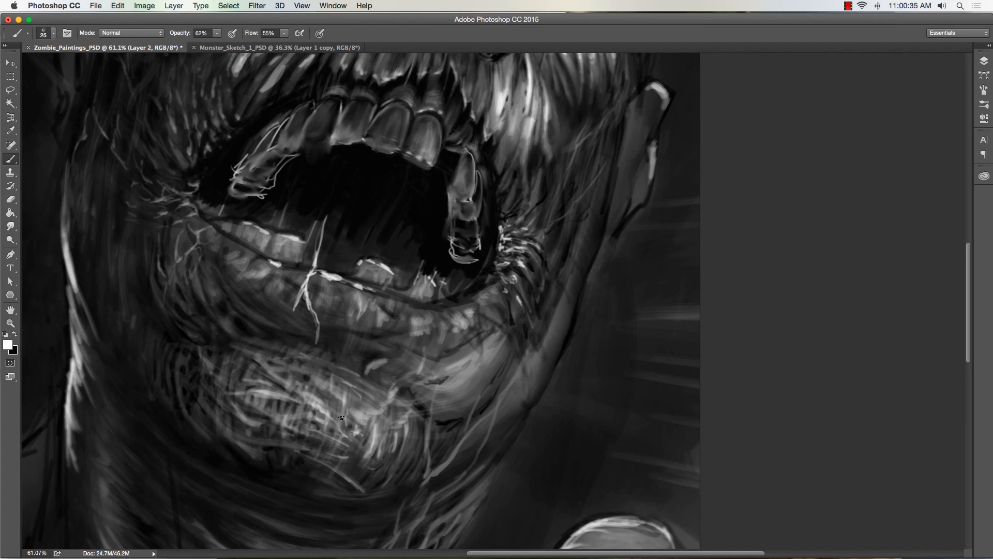
- Brush white texture onto the chin's lower right edge with a larger tip, and return the brush to 25 px
{"action": "key", "text": "bracketright"}
{"action": "key", "text": "bracketright"}
{"action": "key", "text": "bracketright"}
{"action": "key", "text": "bracketright"}
{"action": "mouse_move", "coordinate": [385, 485]}
{"action": "left_mouse_down"}
{"action": "mouse_move", "coordinate": [371, 451]}
{"action": "mouse_move", "coordinate": [372, 480]}
{"action": "left_mouse_up"}
{"action": "key", "text": "bracketleft"}
{"action": "key", "text": "bracketleft"}
{"action": "key", "text": "bracketleft"}
{"action": "key", "text": "bracketleft"}
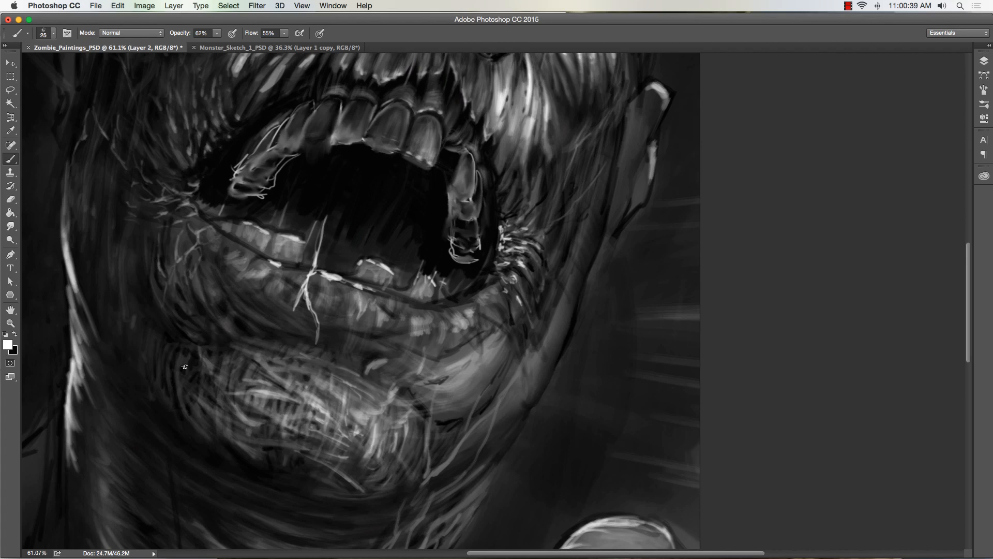
- Paint faint white skin strokes along the left edge of the chin and the nearby jaw, varying the brush size
{"action": "key", "text": "bracketleft"}
{"action": "key", "text": "bracketright"}
{"action": "key", "text": "bracketright"}
{"action": "key", "text": "bracketright"}
{"action": "key", "text": "bracketleft"}
{"action": "key", "text": "bracketleft"}
{"action": "key", "text": "bracketleft"}
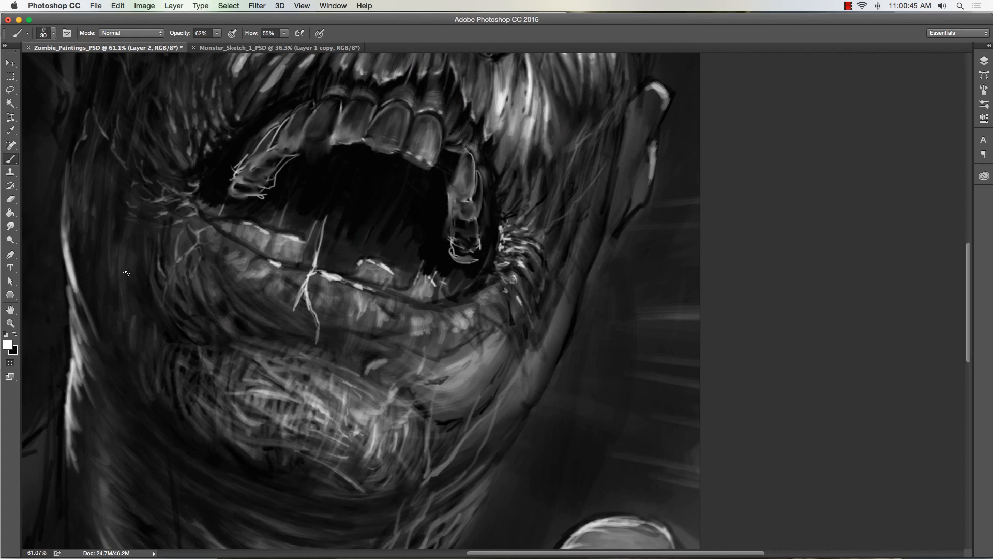
- Add soft white strokes to the skin folds between the chin and the right jawline at about 35 px
{"action": "key", "text": "bracketright"}
{"action": "key", "text": "bracketleft"}
{"action": "key", "text": "bracketleft"}
{"action": "key", "text": "bracketright"}
{"action": "key", "text": "bracketright"}
{"action": "key", "text": "bracketright"}
{"action": "key", "text": "bracketleft"}
{"action": "key", "text": "bracketleft"}
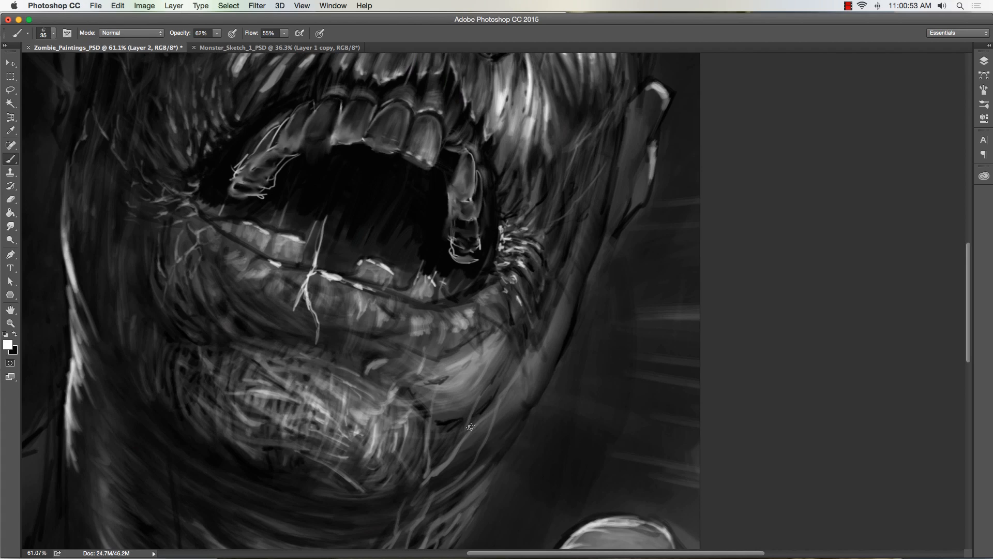
- Paint white wrinkle highlights at 25 px beside the right corner of the mouth, and reduce the brush to 15 px
{"action": "key", "text": "bracketleft"}
{"action": "key", "text": "bracketleft"}
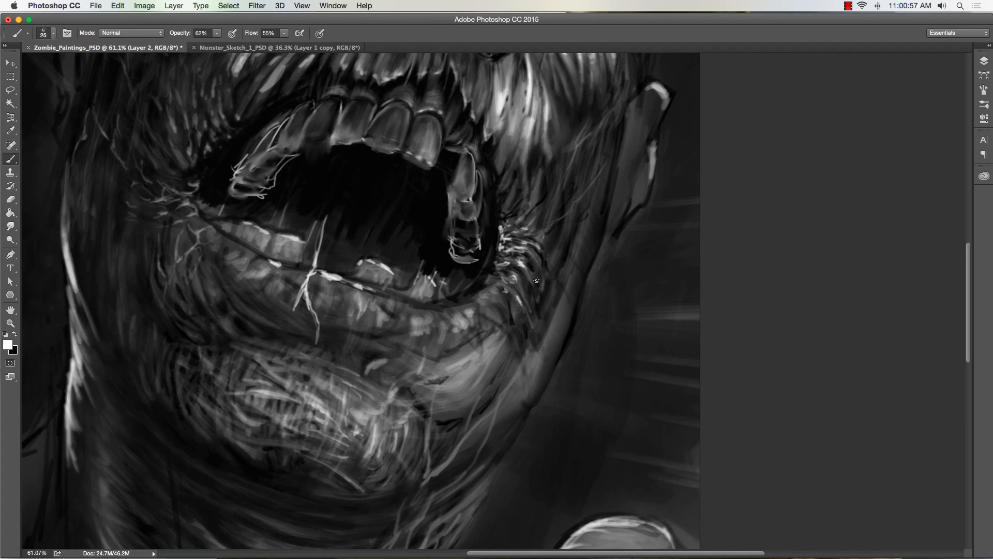
{"action": "left_click_drag", "start_coordinate": [529, 263], "coordinate": [537, 274]}
{"action": "key", "text": "bracketleft"}
{"action": "key", "text": "bracketleft"}
{"action": "key", "text": "bracketleft"}
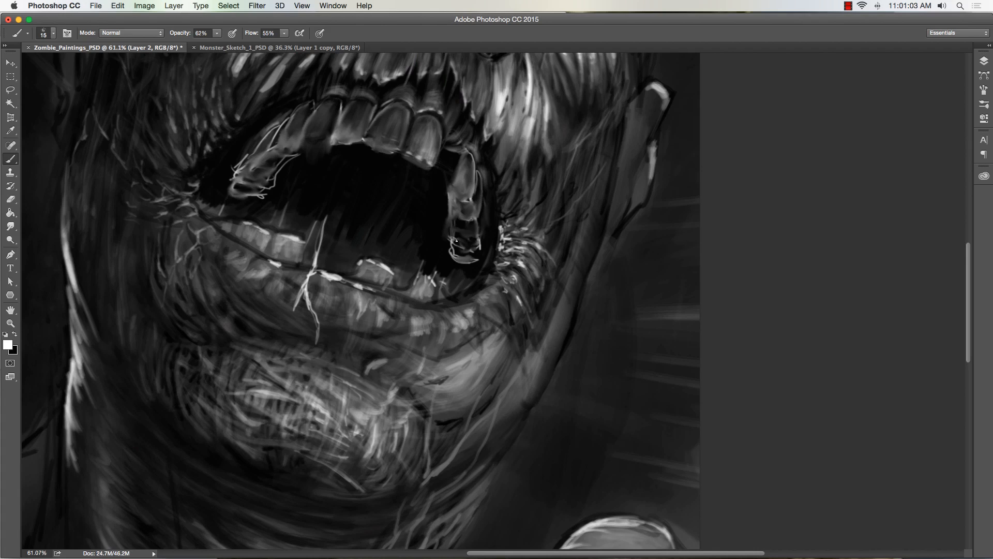
- Switch the paint colour to black and paint fine dark strokes at 15 px between the chin highlights
{"action": "key", "text": "bracketright"}
{"action": "key", "text": "bracketright"}
{"action": "key", "text": "bracketright"}
{"action": "key", "text": "bracketleft"}
{"action": "key", "text": "x"}
{"action": "key", "text": "bracketleft"}
{"action": "key", "text": "bracketleft"}
{"action": "key", "text": "bracketleft"}
{"action": "key", "text": "bracketright"}
{"action": "key", "text": "bracketright"}
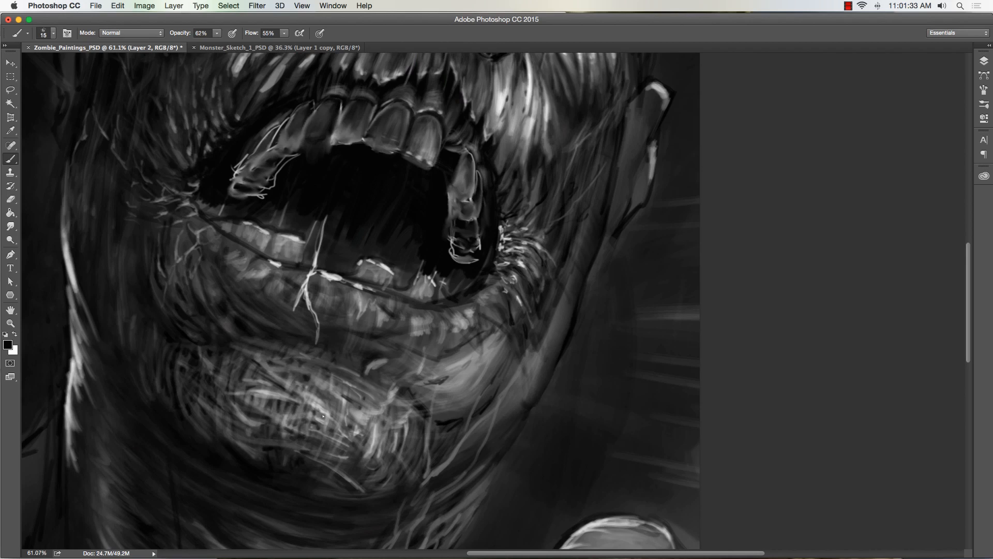
- Cut thin black creases at 10 to 15 px through the bright centre and lower edge of the chin
{"action": "key", "text": "bracketright"}
{"action": "key", "text": "bracketright"}
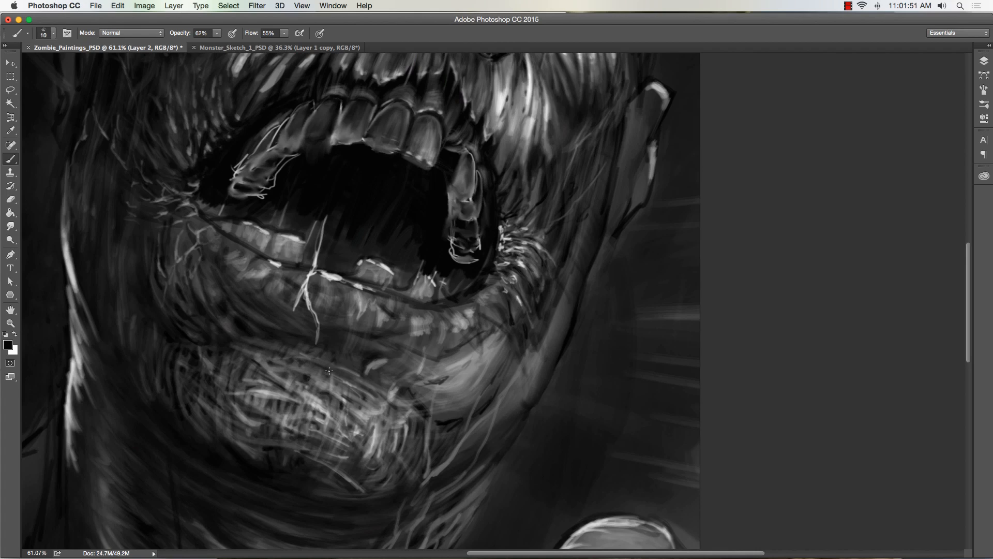
{"action": "left_click_drag", "start_coordinate": [284, 399], "coordinate": [257, 396]}
{"action": "key", "text": "["}
{"action": "left_click_drag", "start_coordinate": [270, 398], "coordinate": [252, 396]}
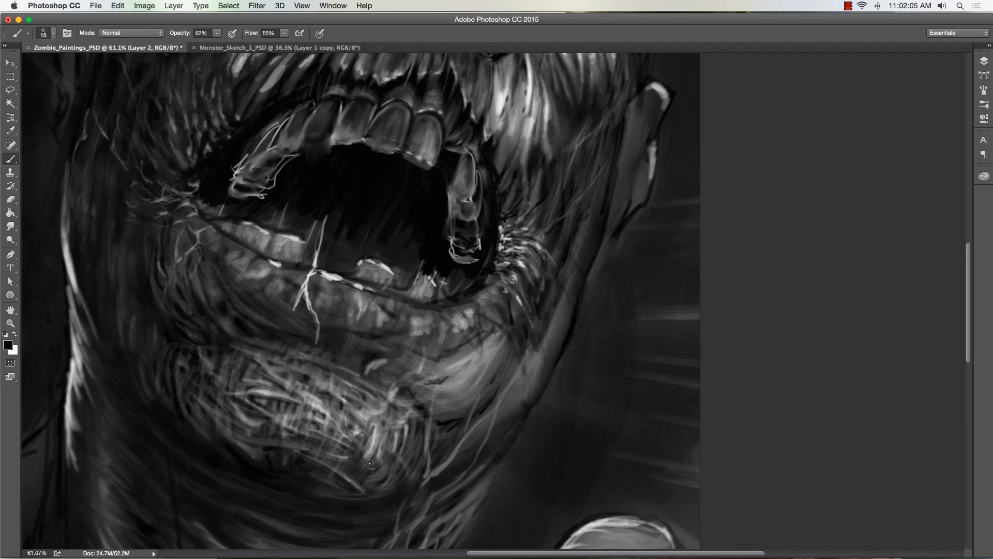
{"action": "left_click_drag", "start_coordinate": [316, 453], "coordinate": [335, 459]}
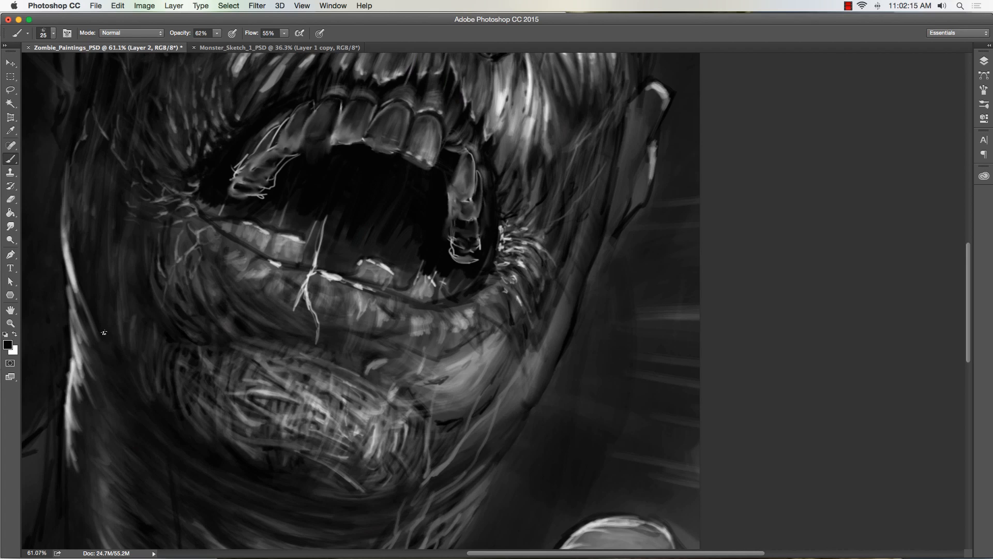
- Try the Dodge tool on the chin at several brush sizes, using the Highlights range at 45% exposure
{"action": "key", "text": "o"}
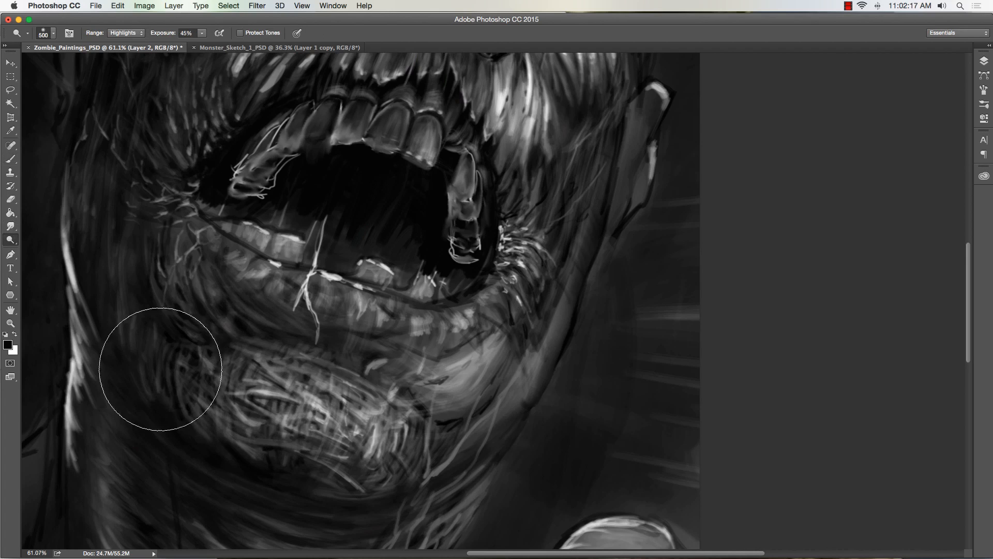
{"action": "mouse_move", "coordinate": [161, 368]}
{"action": "left_mouse_down"}
{"action": "mouse_move", "coordinate": [212, 416]}
{"action": "mouse_move", "coordinate": [284, 408]}
{"action": "left_mouse_up"}
{"action": "key", "text": "bracketleft"}
{"action": "key", "text": "bracketleft"}
{"action": "key", "text": "bracketleft"}
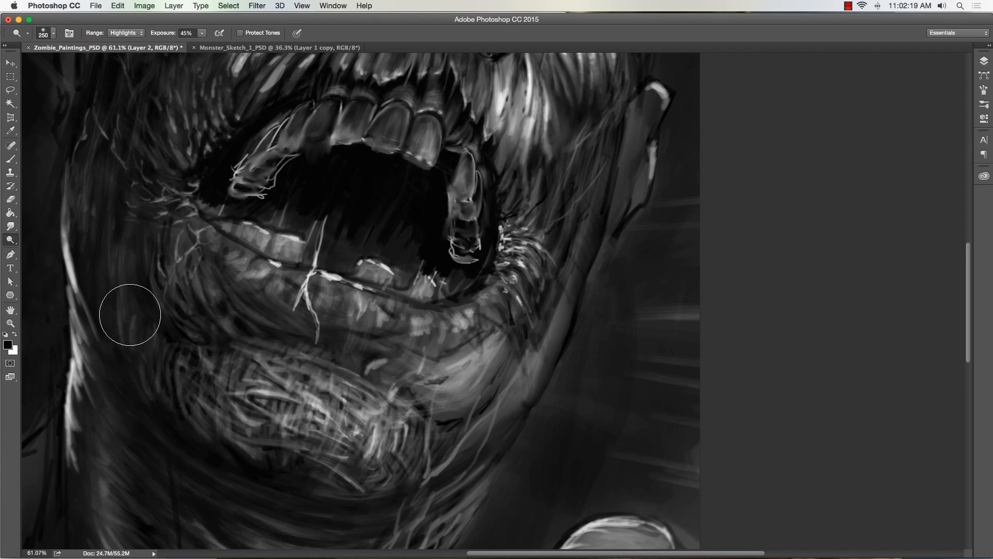
{"action": "key", "text": "bracketright"}
{"action": "key", "text": "bracketright"}
{"action": "key", "text": "bracketright"}
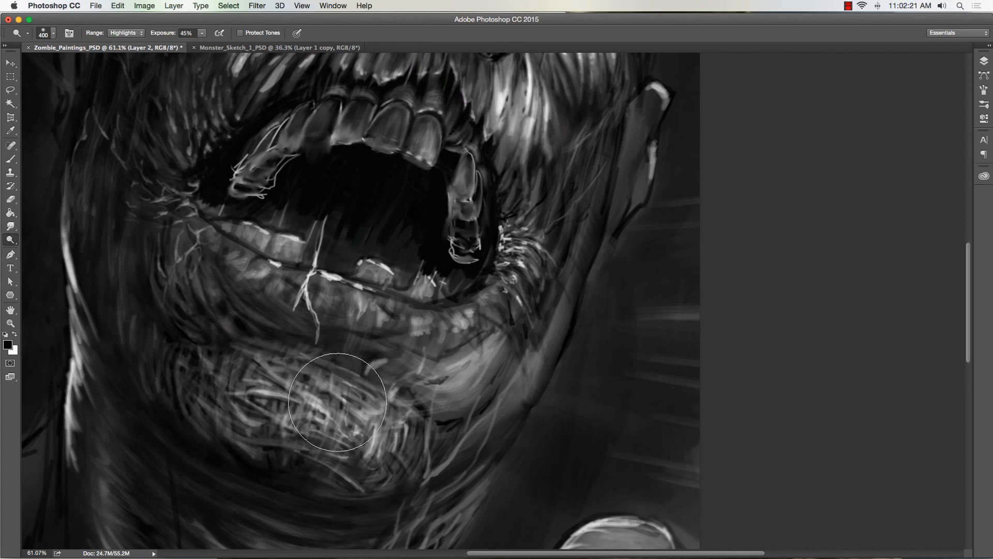
{"action": "key", "text": "bracketleft"}
{"action": "mouse_move", "coordinate": [367, 438]}
{"action": "left_mouse_down"}
{"action": "mouse_move", "coordinate": [318, 480]}
{"action": "mouse_move", "coordinate": [344, 480]}
{"action": "left_mouse_up"}
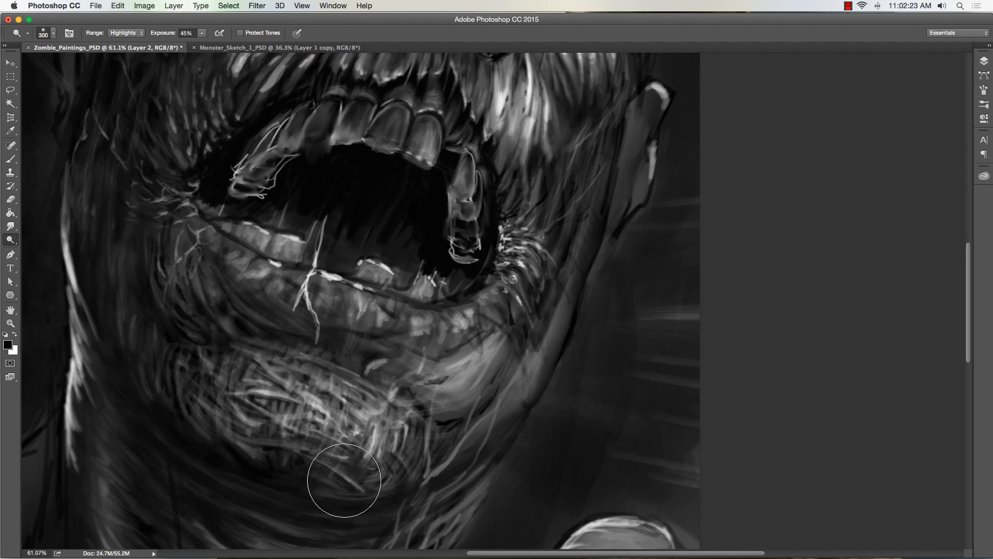
- Check the active layer in the layer stack and the available Dodge, Burn and Sponge tools
{"action": "left_click", "coordinate": [984, 60]}
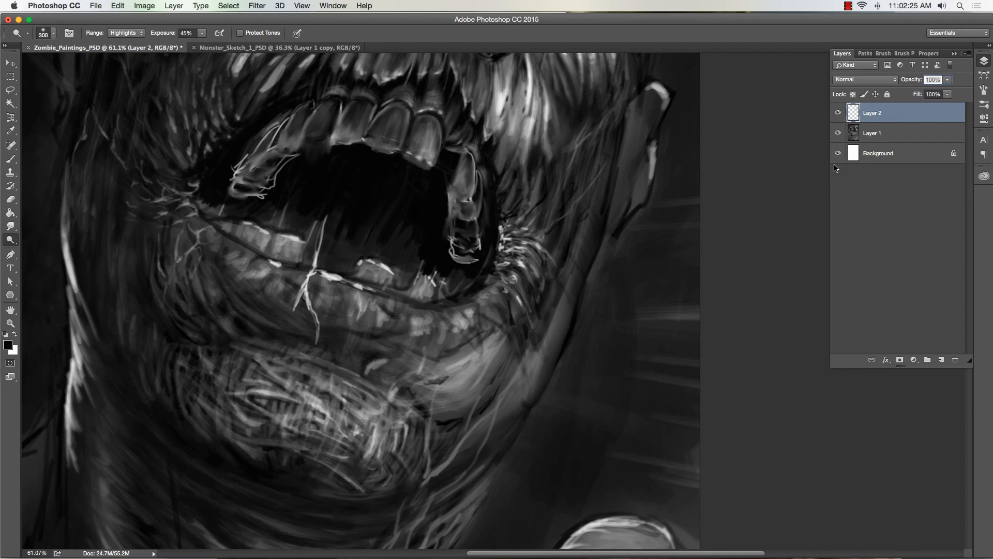
{"action": "left_click", "coordinate": [983, 60]}
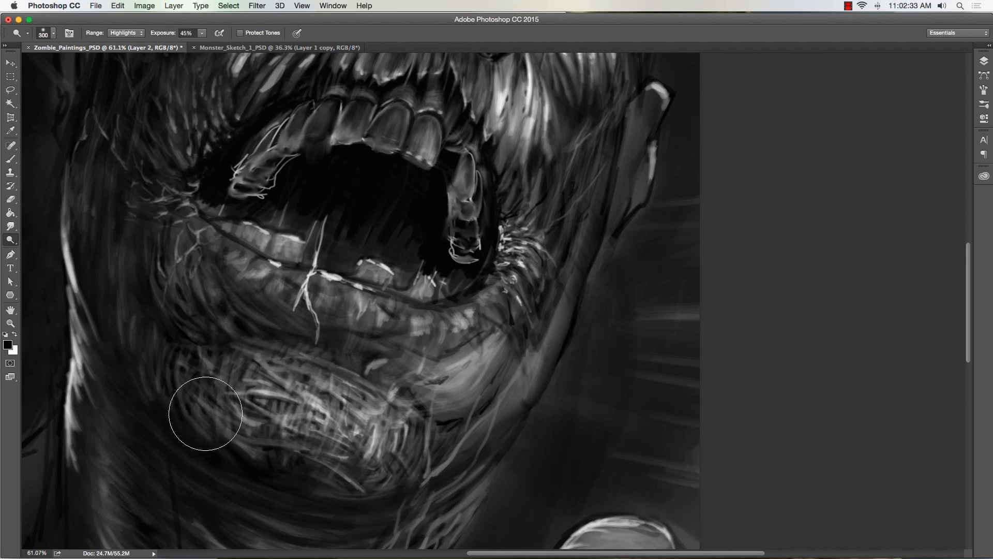
{"action": "left_click", "coordinate": [12, 239]}
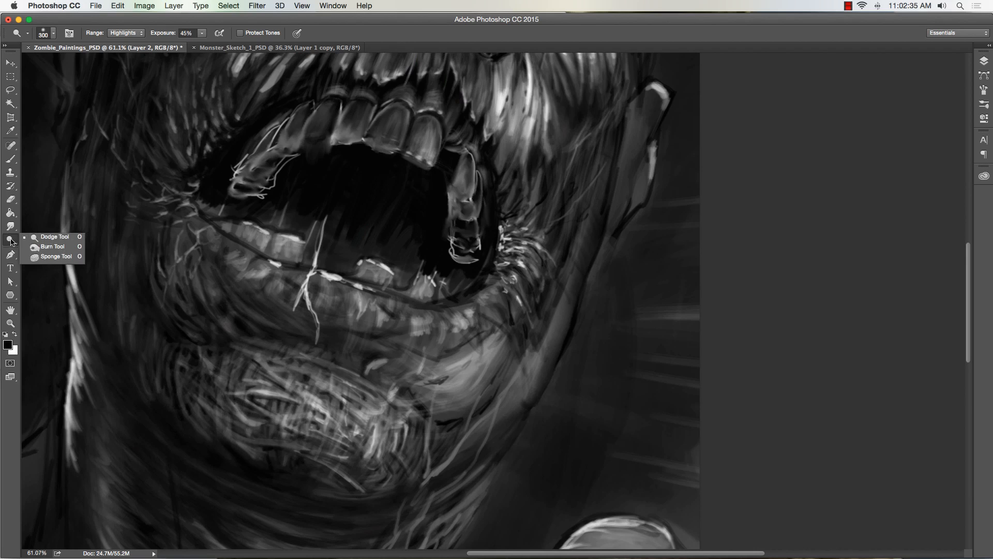
- Return to the Brush tool and paint bright white wrinkle lines across the chin, reducing the brush to 8 px
{"action": "key", "text": "b"}
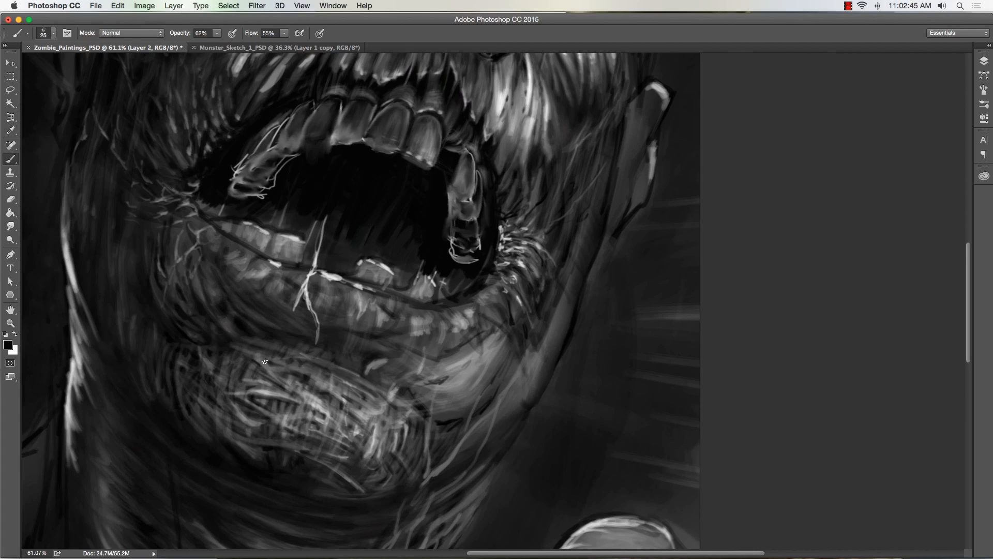
{"action": "key", "text": "x"}
{"action": "mouse_move", "coordinate": [353, 423]}
{"action": "left_mouse_down"}
{"action": "mouse_move", "coordinate": [326, 414]}
{"action": "mouse_move", "coordinate": [338, 429]}
{"action": "mouse_move", "coordinate": [312, 405]}
{"action": "mouse_move", "coordinate": [358, 449]}
{"action": "mouse_move", "coordinate": [371, 482]}
{"action": "mouse_move", "coordinate": [365, 454]}
{"action": "mouse_move", "coordinate": [383, 479]}
{"action": "mouse_move", "coordinate": [357, 444]}
{"action": "mouse_move", "coordinate": [380, 469]}
{"action": "left_mouse_up"}
{"action": "key", "text": "bracketright"}
{"action": "key", "text": "bracketleft"}
{"action": "key", "text": "bracketleft"}
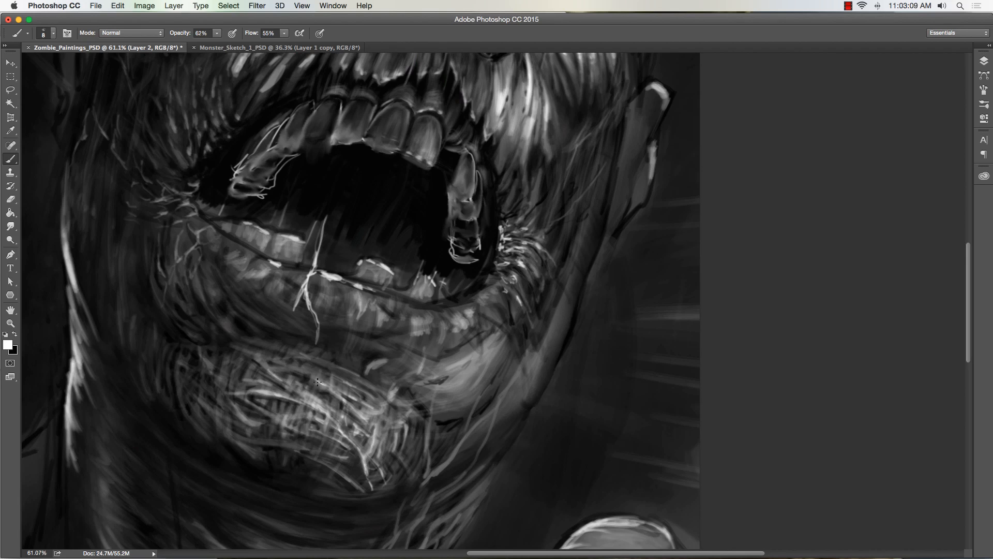
- Switch to black and break up the white chin wrinkles with dark strokes at 45, 35 and 30 px
{"action": "key", "text": "bracketright"}
{"action": "key", "text": "x"}
{"action": "key", "text": "bracketright"}
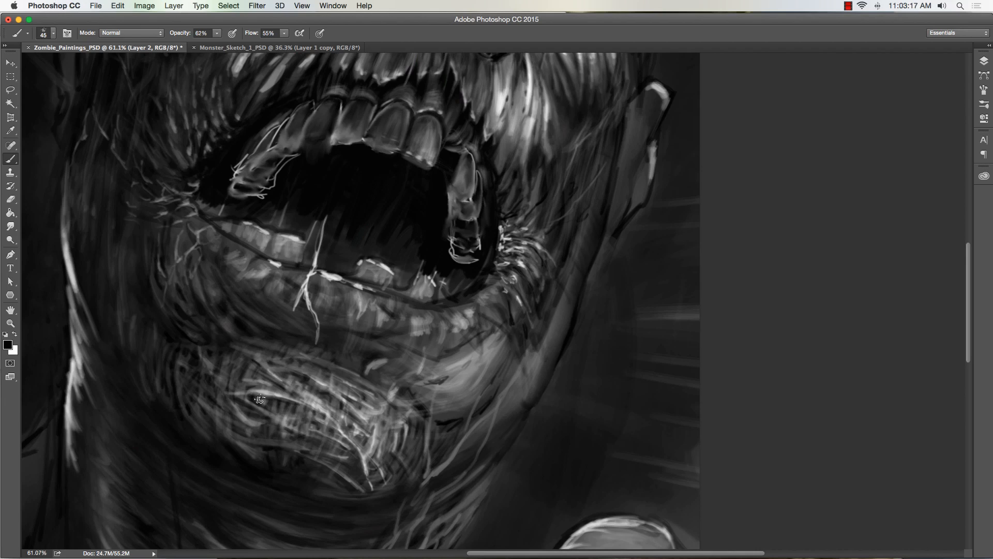
{"action": "key", "text": "bracketleft"}
{"action": "left_click_drag", "start_coordinate": [324, 405], "coordinate": [365, 429]}
{"action": "mouse_move", "coordinate": [303, 388]}
{"action": "left_mouse_down"}
{"action": "mouse_move", "coordinate": [352, 411]}
{"action": "mouse_move", "coordinate": [354, 398]}
{"action": "mouse_move", "coordinate": [384, 426]}
{"action": "left_mouse_up"}
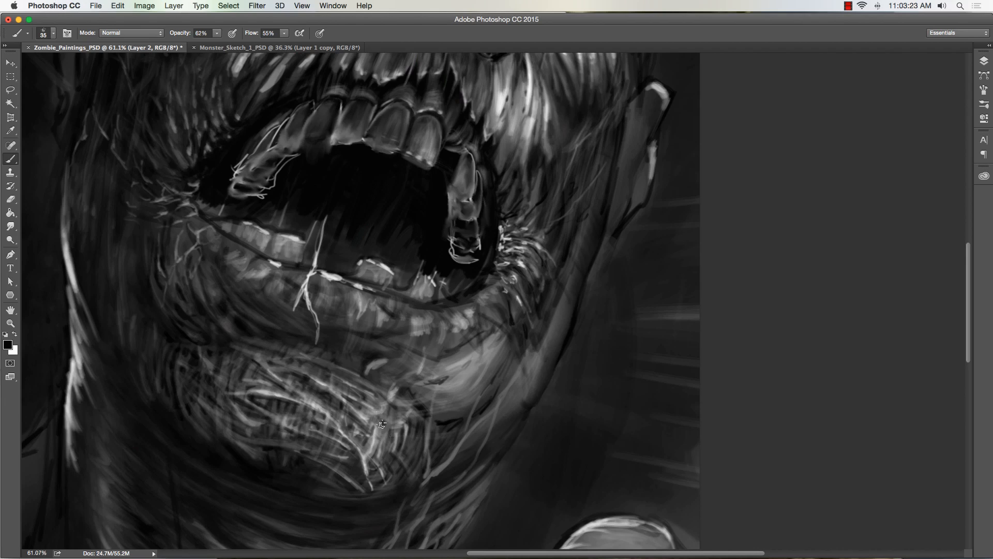
{"action": "key", "text": "bracketleft"}
{"action": "key", "text": "bracketright"}
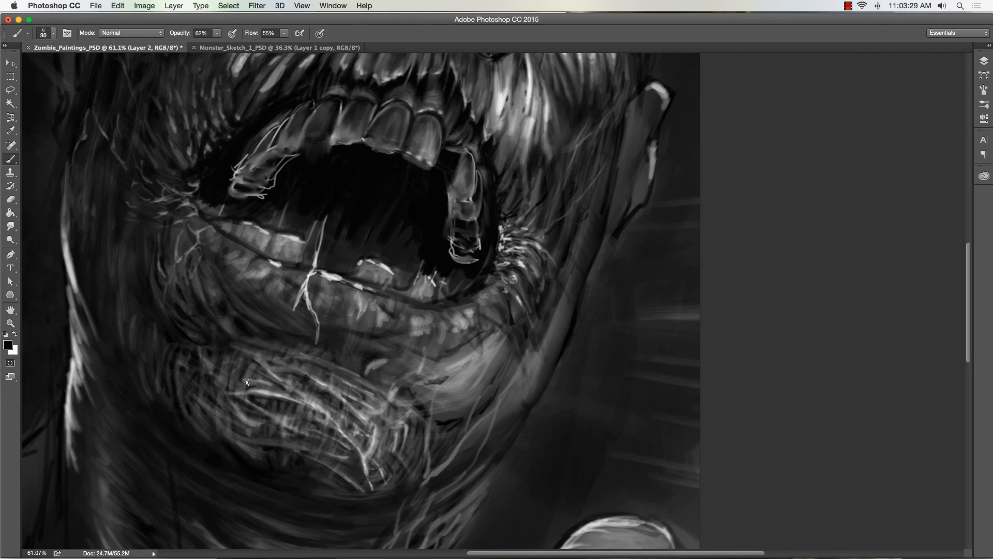
- Darken the lower left edge of the chin with black strokes, enlarging the brush from 45 to 125 px
{"action": "key", "text": "bracketright"}
{"action": "key", "text": "bracketright"}
{"action": "key", "text": "bracketright"}
{"action": "key", "text": "bracketright"}
{"action": "key", "text": "bracketright"}
{"action": "key", "text": "bracketright"}
{"action": "key", "text": "bracketright"}
{"action": "key", "text": "bracketright"}
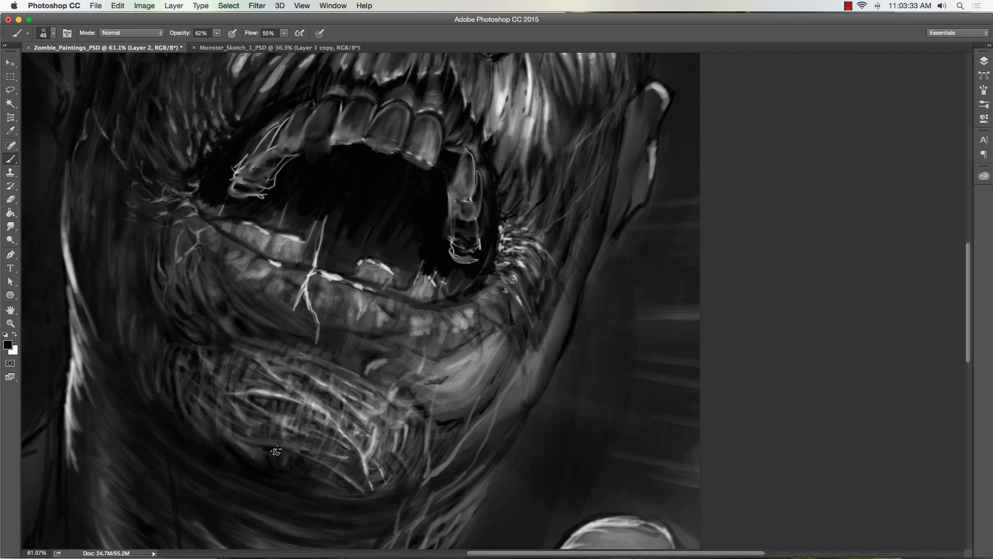
{"action": "key", "text": "bracketright"}
{"action": "key", "text": "bracketright"}
{"action": "key", "text": "bracketright"}
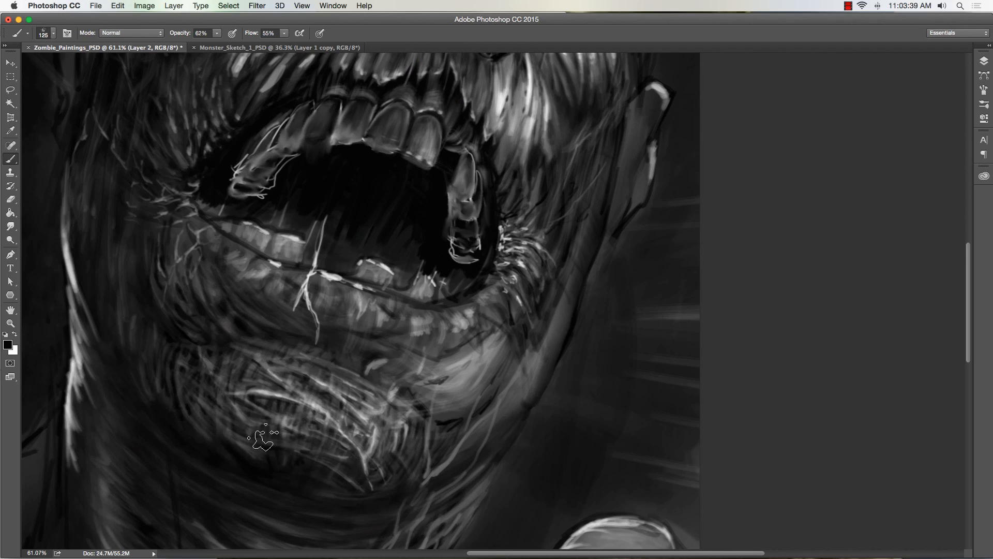
- Shade the chin's upper edge in black at 200 px and the cheek fold beside it at 125 px
{"action": "key", "text": "bracketright"}
{"action": "key", "text": "bracketright"}
{"action": "key", "text": "bracketleft"}
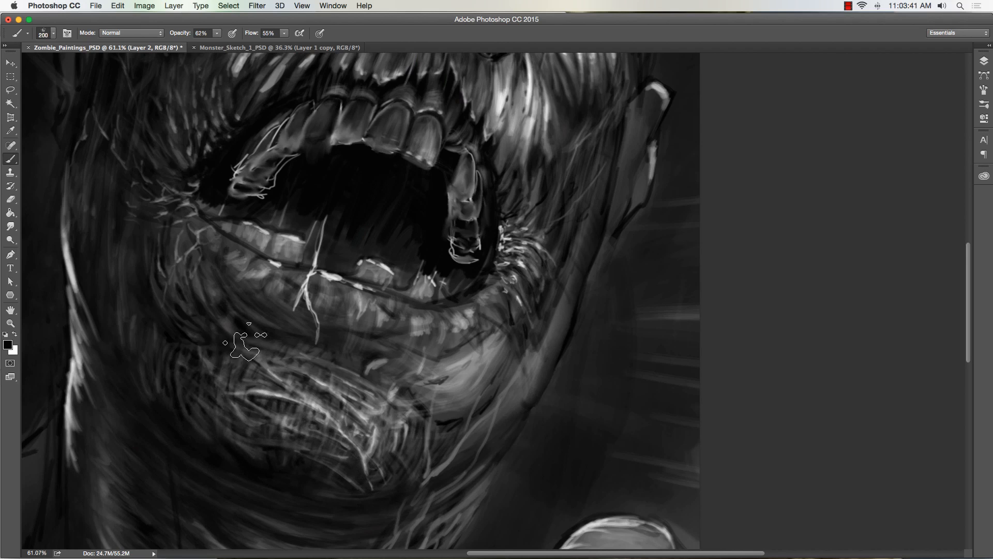
{"action": "key", "text": "bracketleft"}
{"action": "key", "text": "bracketleft"}
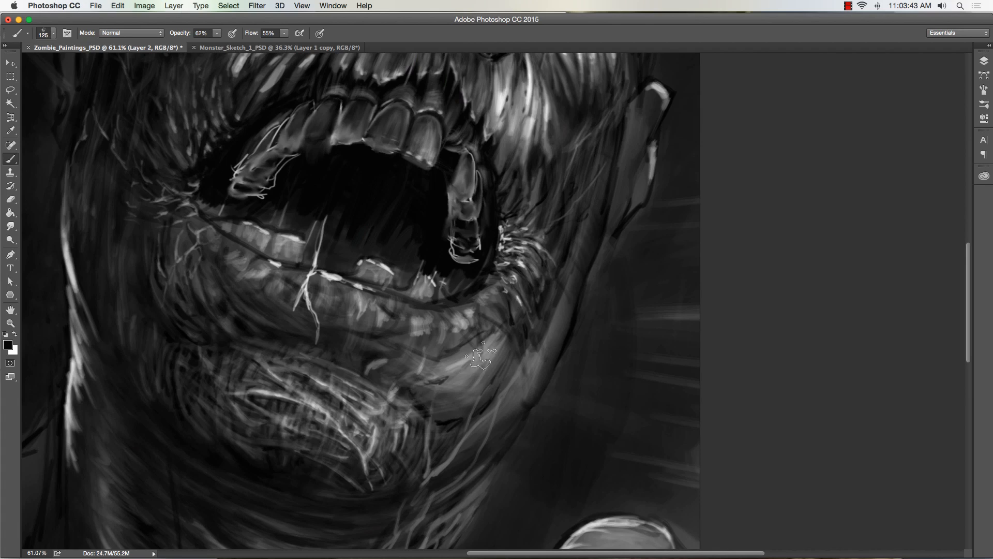
- Deepen the shadow beneath the lower lip around the drool strand with black strokes at 80 down to 40 px
{"action": "key", "text": "bracketleft"}
{"action": "key", "text": "bracketleft"}
{"action": "key", "text": "bracketleft"}
{"action": "key", "text": "bracketleft"}
{"action": "key", "text": "bracketleft"}
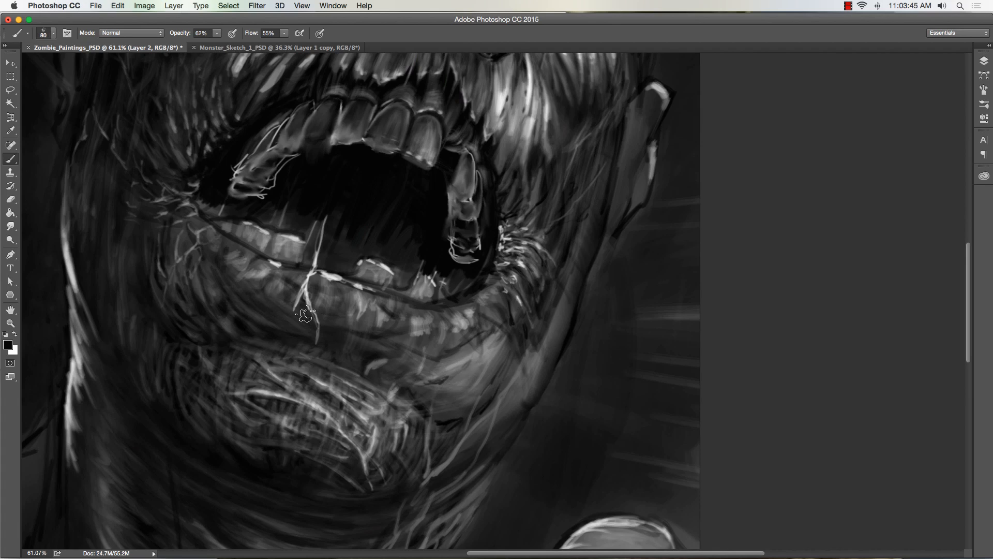
{"action": "key", "text": "bracketleft"}
{"action": "key", "text": "bracketleft"}
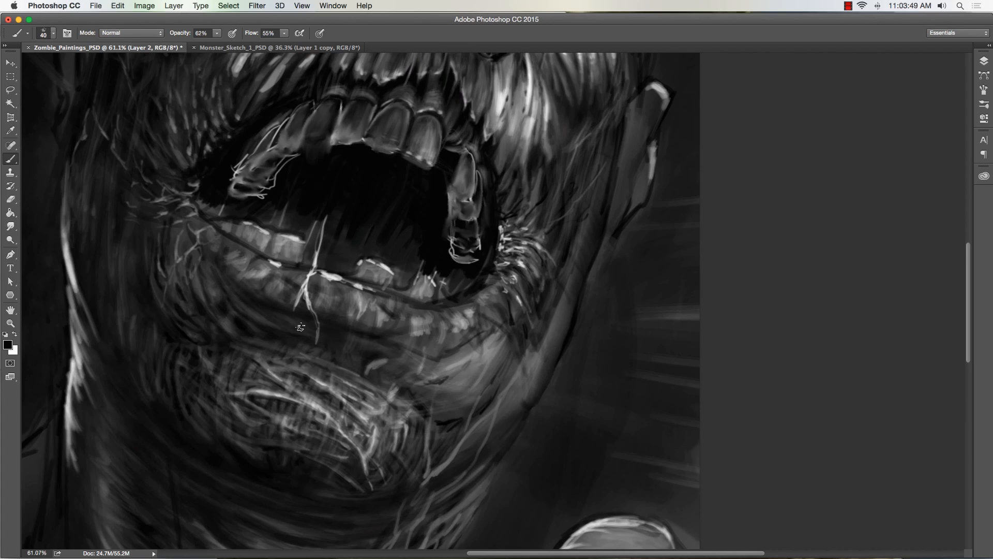
{"action": "key", "text": "bracketright"}
{"action": "key", "text": "bracketleft"}
{"action": "key", "text": "bracketleft"}
{"action": "key", "text": "bracketleft"}
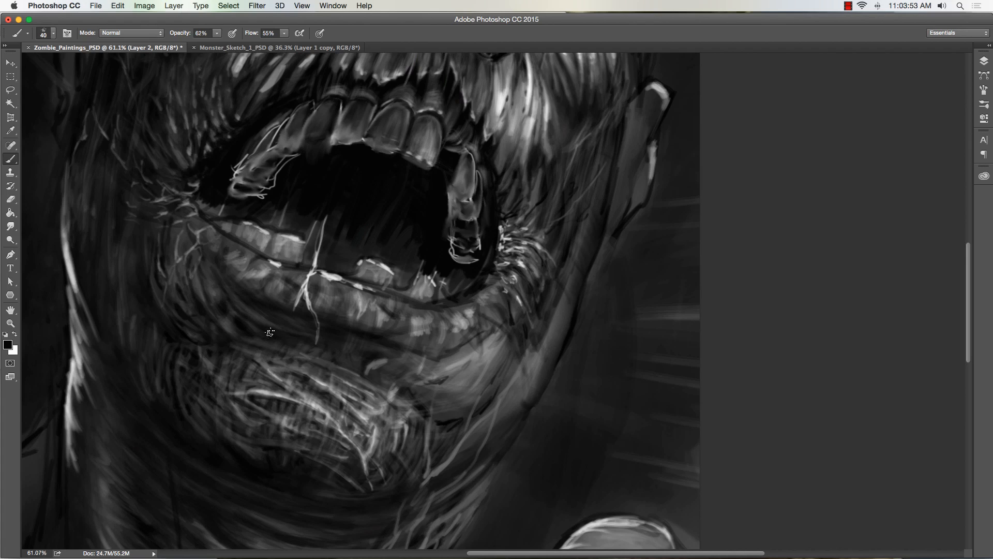
- Darken the underside of the chin with broad black strokes, enlarging the brush to 100 and 125 px
{"action": "key", "text": "bracketright"}
{"action": "key", "text": "bracketright"}
{"action": "key", "text": "bracketright"}
{"action": "key", "text": "bracketleft"}
{"action": "key", "text": "bracketright"}
{"action": "key", "text": "bracketright"}
{"action": "key", "text": "bracketright"}
{"action": "key", "text": "bracketright"}
{"action": "key", "text": "bracketright"}
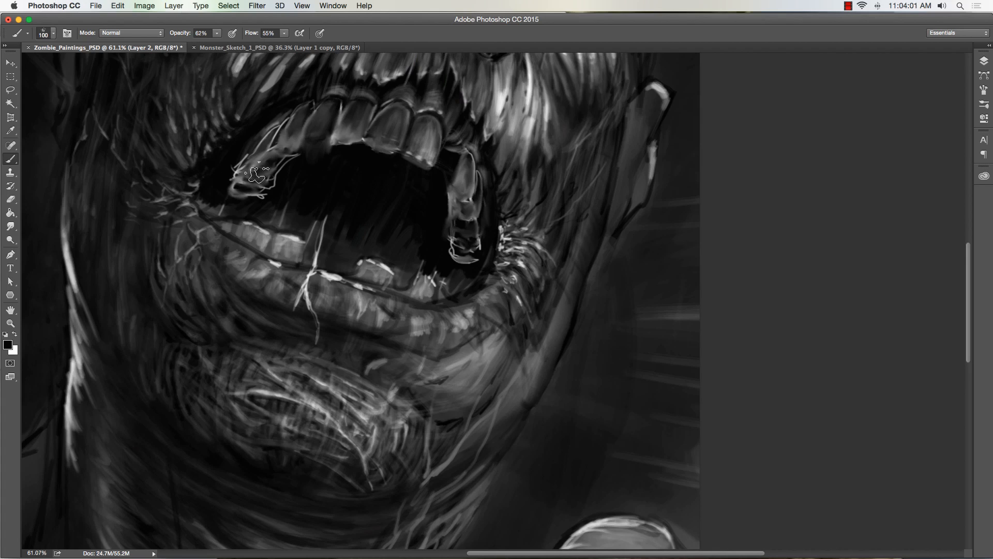
{"action": "key", "text": "bracketright"}
{"action": "key", "text": "bracketleft"}
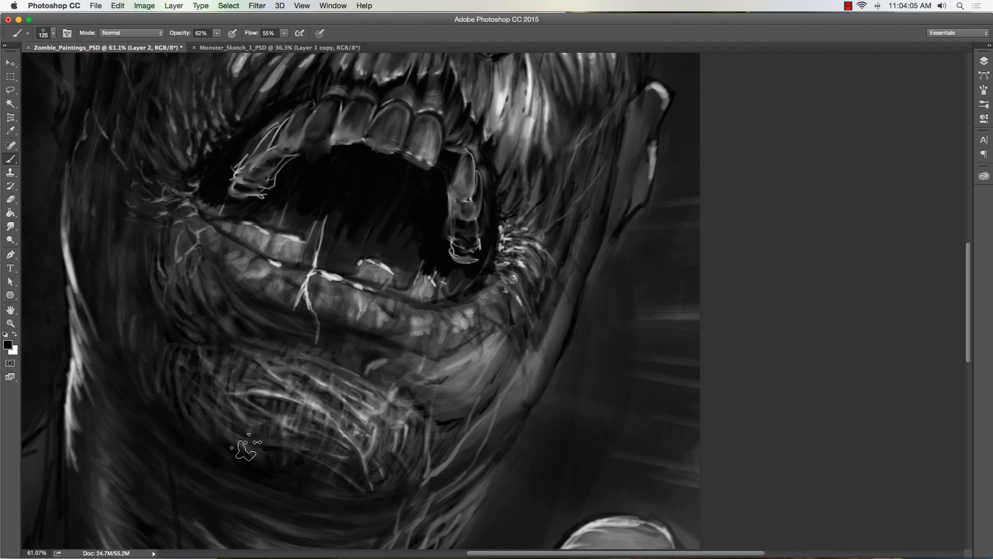
- Refine the black shading at the chin's lower left, varying the brush size and settling on 90 px
{"action": "key", "text": "bracketleft"}
{"action": "key", "text": "bracketleft"}
{"action": "key", "text": "bracketleft"}
{"action": "key", "text": "bracketleft"}
{"action": "key", "text": "bracketright"}
{"action": "key", "text": "bracketright"}
{"action": "key", "text": "bracketright"}
{"action": "key", "text": "bracketright"}
{"action": "key", "text": "bracketright"}
{"action": "key", "text": "bracketleft"}
{"action": "key", "text": "bracketleft"}
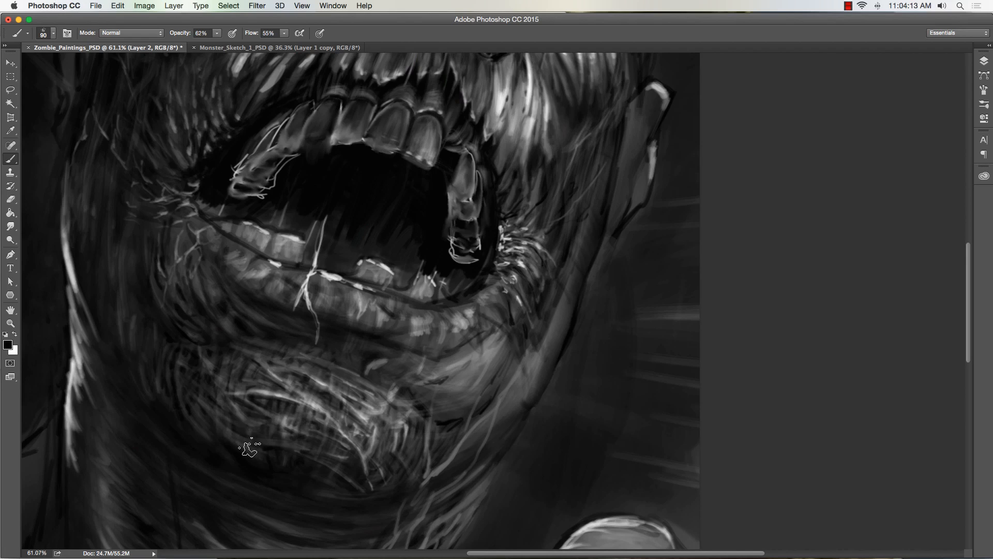
- Add thin white vein-like highlights down the middle of the chin, with the brush reduced to 15 px
{"action": "key", "text": "x"}
{"action": "key", "text": "bracketleft"}
{"action": "key", "text": "bracketleft"}
{"action": "key", "text": "bracketleft"}
{"action": "key", "text": "bracketleft"}
{"action": "key", "text": "bracketleft"}
{"action": "key", "text": "bracketleft"}
{"action": "key", "text": "bracketleft"}
{"action": "key", "text": "bracketleft"}
{"action": "key", "text": "bracketleft"}
{"action": "key", "text": "bracketleft"}
{"action": "key", "text": "bracketright"}
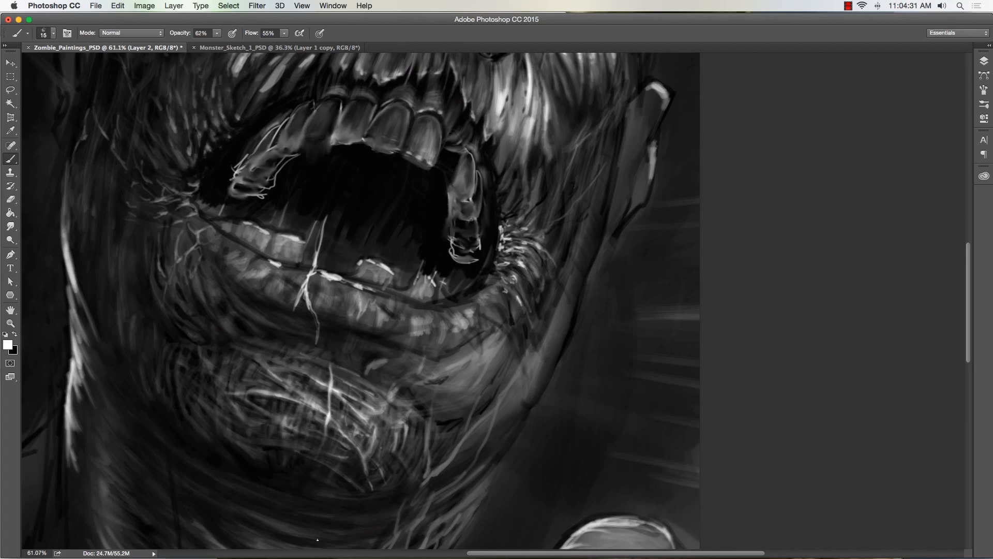
- Tone down the chin's new highlights and darken around them with black strokes, varying the brush size around 40 px
{"action": "key", "text": "x"}
{"action": "key", "text": "bracketright"}
{"action": "key", "text": "bracketright"}
{"action": "key", "text": "bracketright"}
{"action": "key", "text": "bracketright"}
{"action": "key", "text": "bracketright"}
{"action": "key", "text": "bracketright"}
{"action": "key", "text": "bracketleft"}
{"action": "key", "text": "bracketleft"}
{"action": "key", "text": "bracketleft"}
{"action": "key", "text": "bracketright"}
{"action": "key", "text": "bracketright"}
{"action": "key", "text": "bracketleft"}
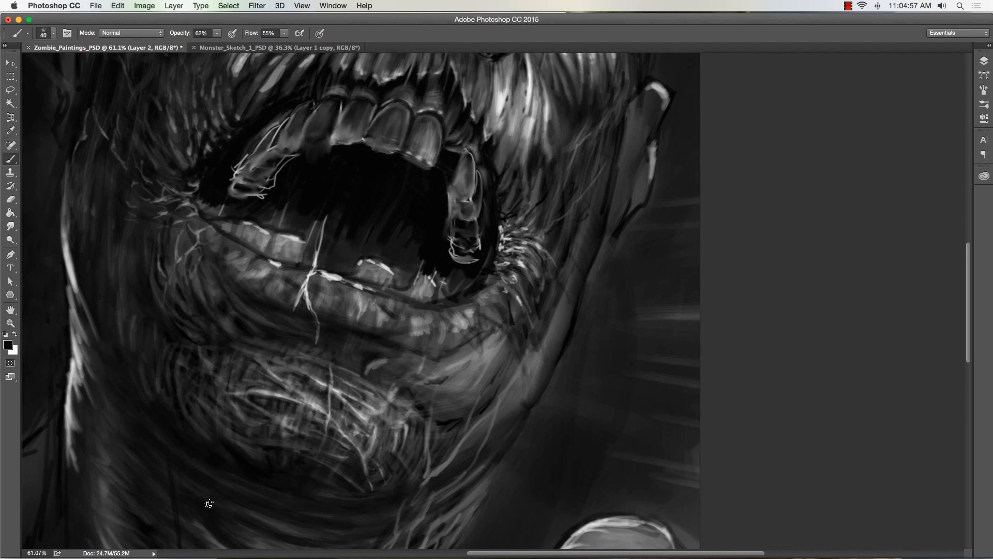
- Break up the bright cheek skin below the larger eye with fine black strokes at 30 and 35 px
{"action": "key", "text": "bracketleft"}
{"action": "left_click", "coordinate": [10, 323]}
{"action": "left_click_drag", "start_coordinate": [176, 362], "coordinate": [136, 343]}
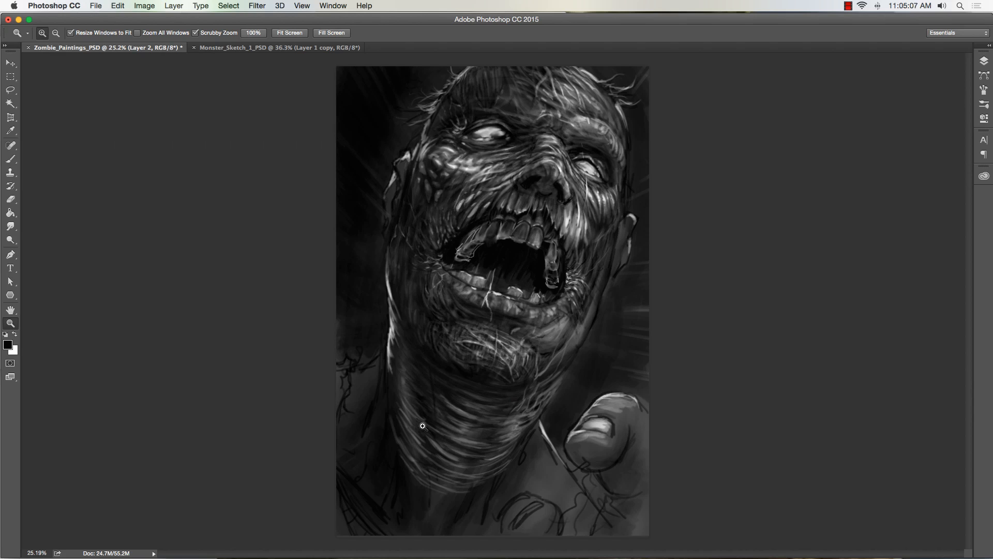
{"action": "left_click_drag", "start_coordinate": [440, 116], "coordinate": [488, 116]}
{"action": "left_click_drag", "start_coordinate": [413, 159], "coordinate": [424, 186]}
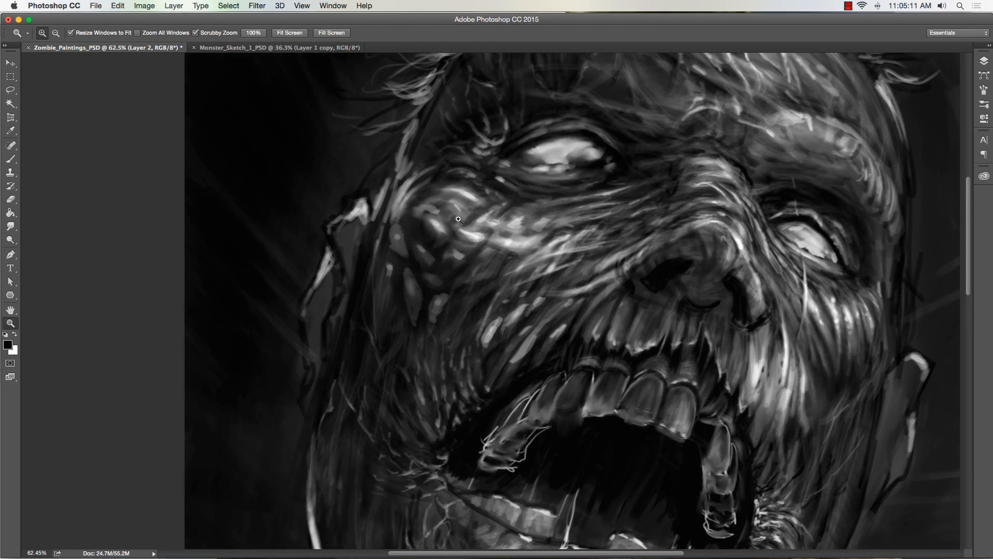
{"action": "left_click_drag", "start_coordinate": [439, 242], "coordinate": [382, 255]}
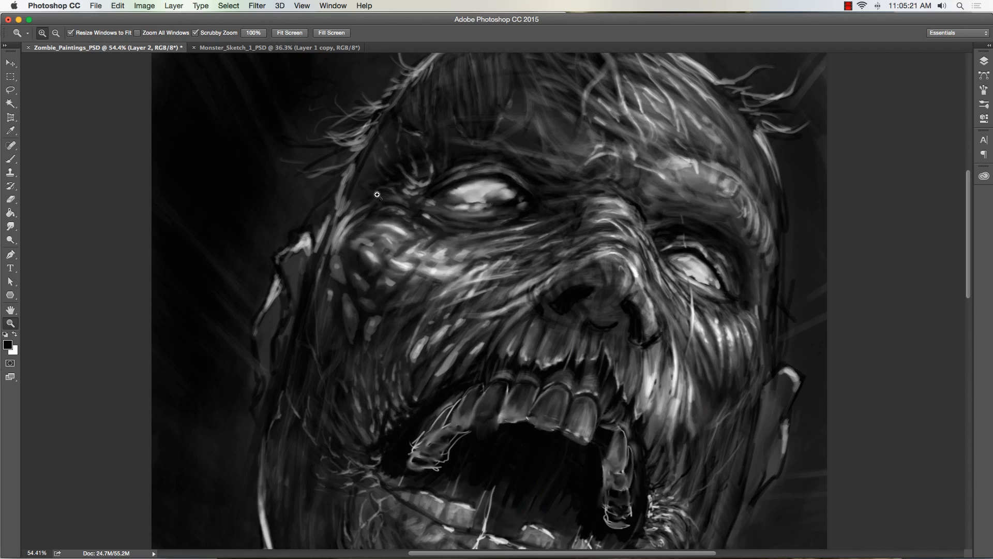
{"action": "left_click", "coordinate": [11, 159]}
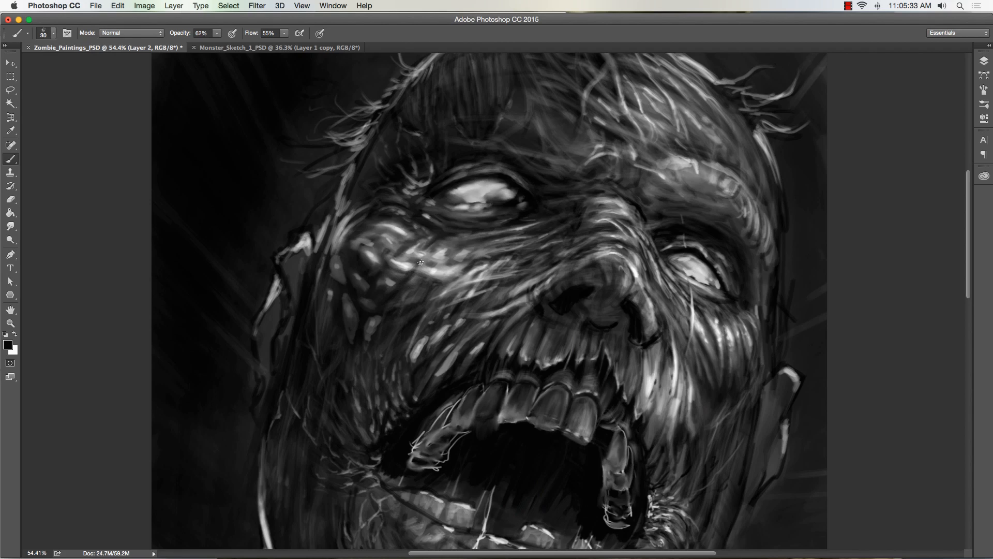
{"action": "left_click_drag", "start_coordinate": [439, 265], "coordinate": [454, 270]}
{"action": "key", "text": "]"}
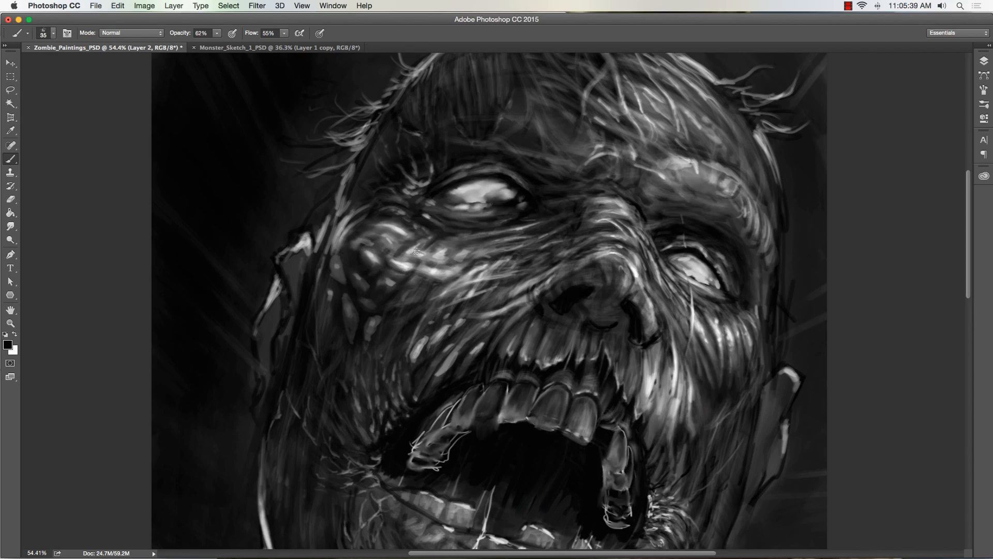
- Extend the black shading across the cheek wrinkles toward the nose, varying the brush size from 45 up to 90 px
{"action": "key", "text": "bracketleft"}
{"action": "key", "text": "bracketleft"}
{"action": "key", "text": "bracketright"}
{"action": "key", "text": "bracketright"}
{"action": "key", "text": "bracketright"}
{"action": "key", "text": "bracketleft"}
{"action": "key", "text": "bracketleft"}
{"action": "key", "text": "bracketright"}
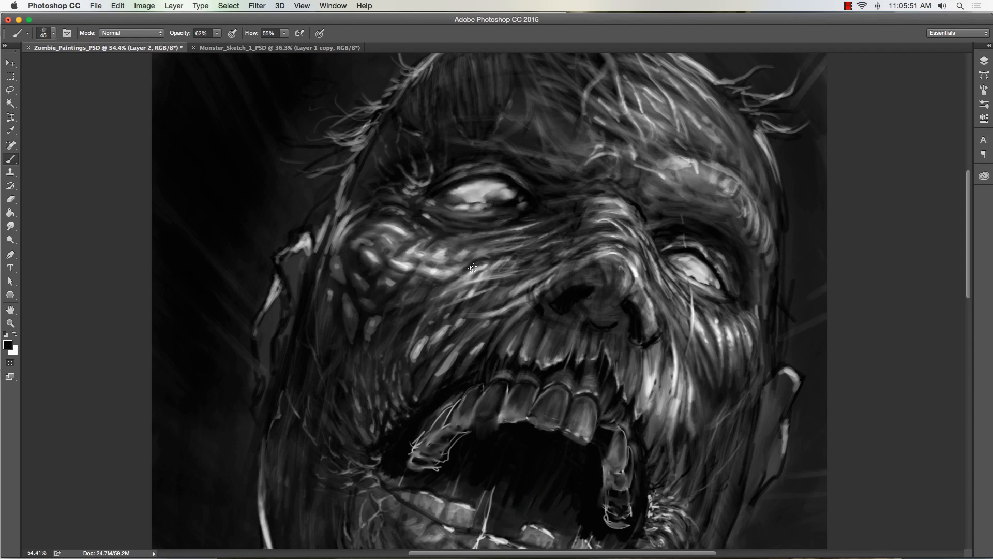
{"action": "key", "text": "bracketleft"}
{"action": "key", "text": "bracketright"}
{"action": "key", "text": "bracketright"}
{"action": "key", "text": "bracketright"}
{"action": "key", "text": "bracketright"}
{"action": "key", "text": "bracketright"}
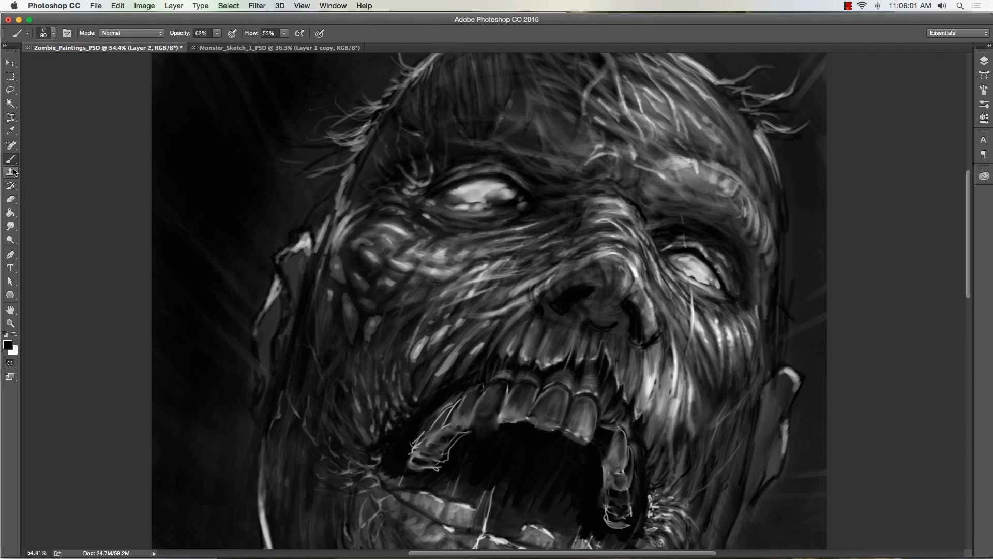
- Switch to the Painting - Chalk Marker brush and reduce its size to 15 px
{"action": "left_click", "coordinate": [52, 33]}
{"action": "left_click", "coordinate": [41, 187]}
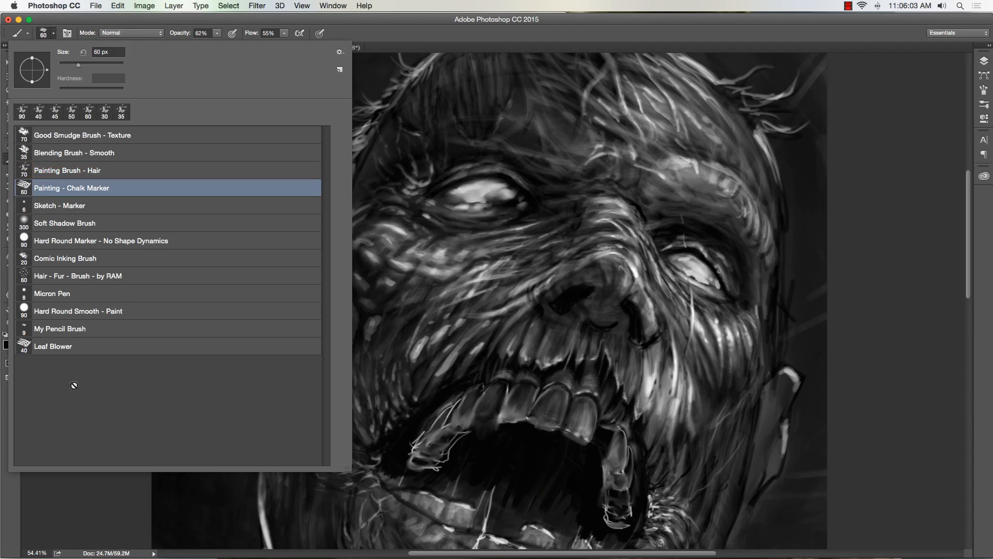
{"action": "left_click", "coordinate": [54, 484]}
{"action": "key", "text": "bracketleft"}
{"action": "key", "text": "bracketleft"}
{"action": "key", "text": "bracketleft"}
{"action": "key", "text": "bracketleft"}
{"action": "key", "text": "bracketleft"}
{"action": "key", "text": "bracketleft"}
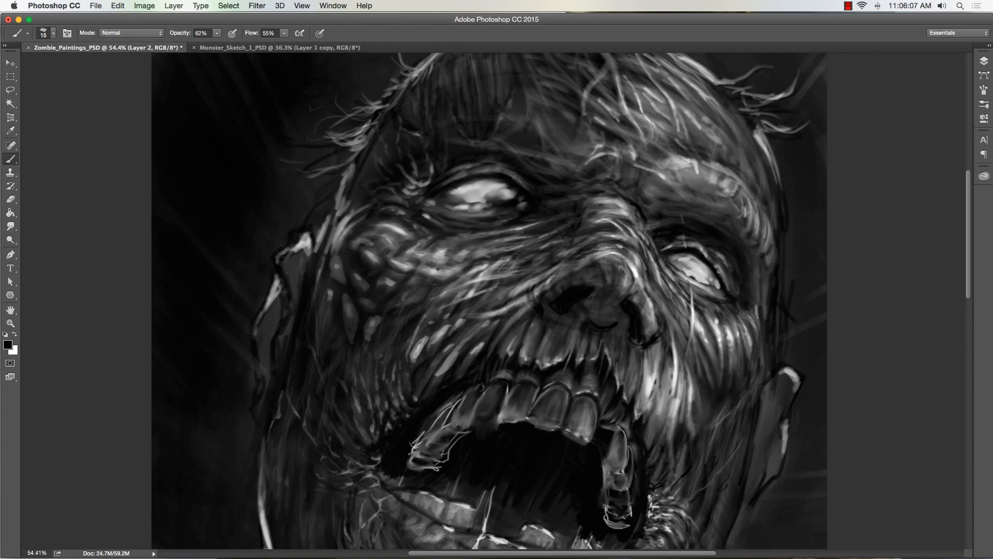
- Paint white scale-like highlights on the cheek bumps below the larger eye at 20 px, enlarging the brush to 30 px
{"action": "key", "text": "x"}
{"action": "key", "text": "bracketright"}
{"action": "mouse_move", "coordinate": [398, 262]}
{"action": "left_mouse_down"}
{"action": "mouse_move", "coordinate": [447, 254]}
{"action": "mouse_move", "coordinate": [406, 251]}
{"action": "mouse_move", "coordinate": [459, 245]}
{"action": "left_mouse_up"}
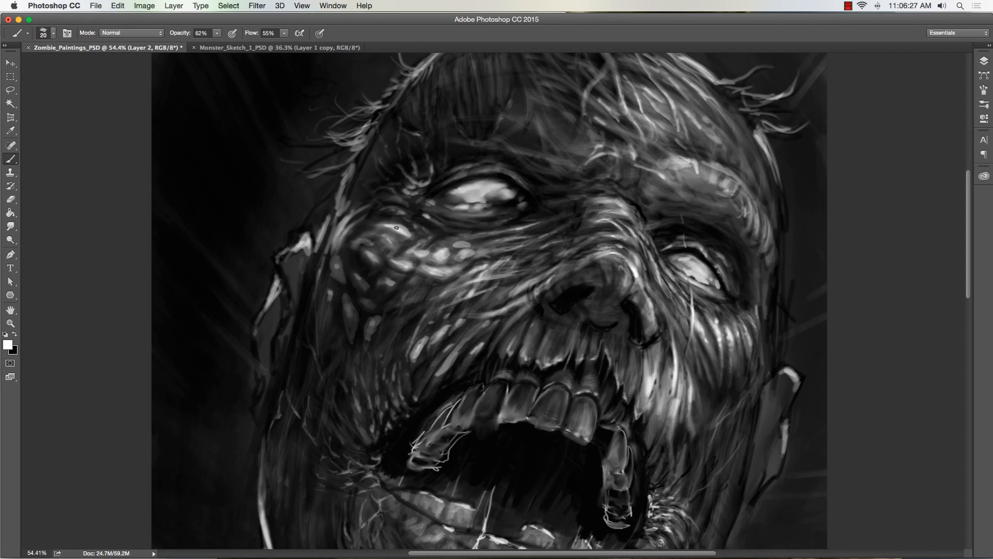
{"action": "left_click_drag", "start_coordinate": [386, 239], "coordinate": [392, 243]}
{"action": "key", "text": "bracketright"}
{"action": "key", "text": "bracketright"}
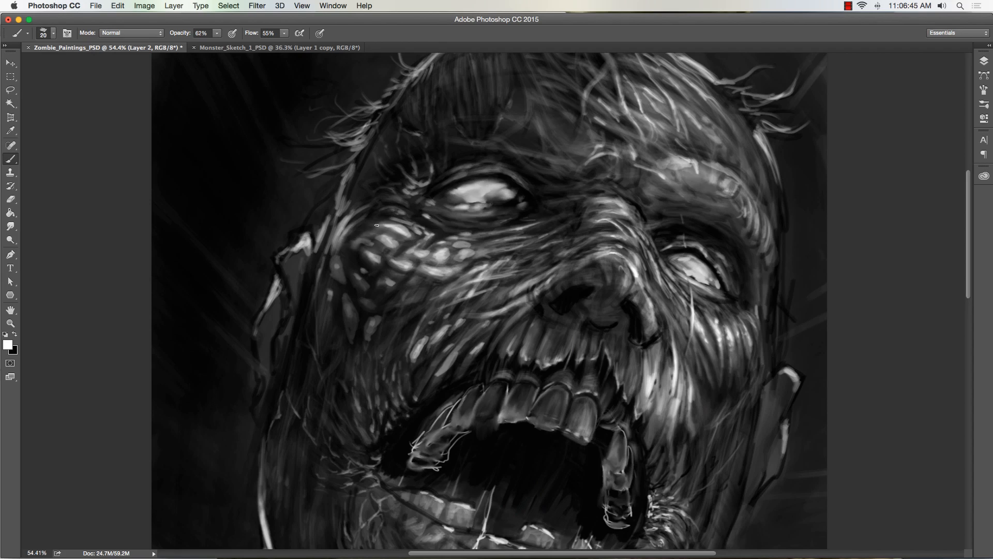
{"action": "key", "text": "bracketright"}
{"action": "key", "text": "bracketright"}
{"action": "key", "text": "bracketright"}
{"action": "key", "text": "bracketleft"}
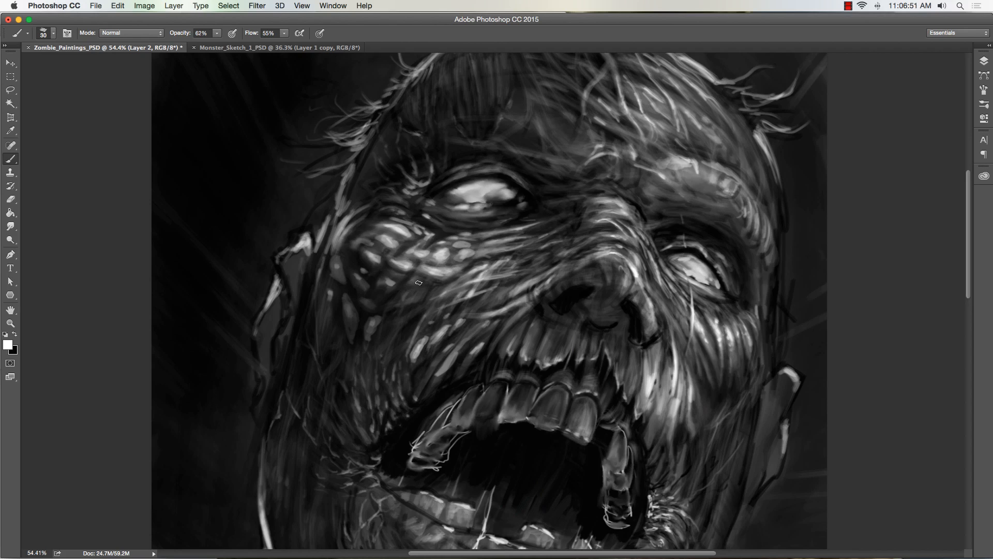
- Try to flip Layer 2 horizontally with the whole portrait in view, and undo the flip
{"action": "left_click", "coordinate": [11, 323]}
{"action": "left_click_drag", "start_coordinate": [303, 352], "coordinate": [249, 335]}
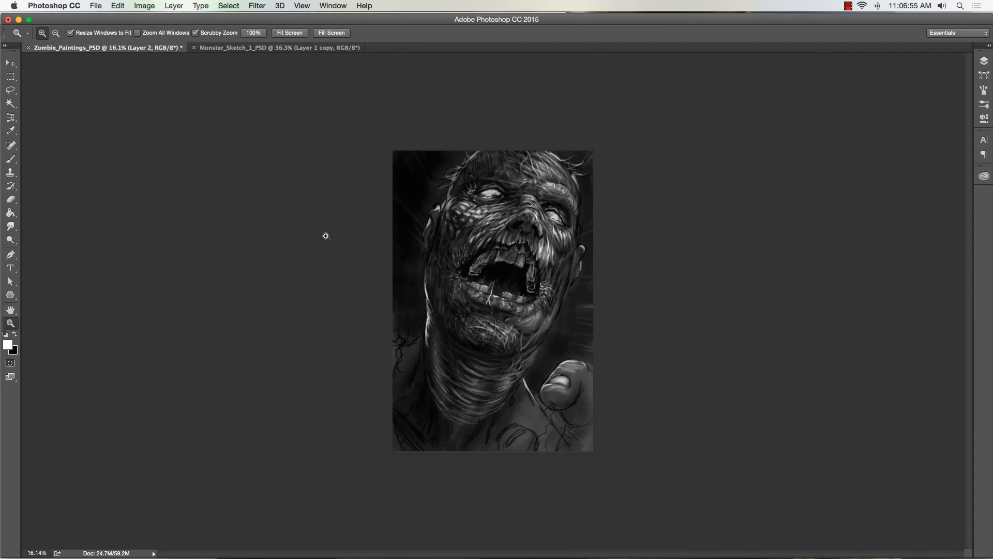
{"action": "left_click_drag", "start_coordinate": [463, 173], "coordinate": [533, 166]}
{"action": "key", "text": "super+0"}
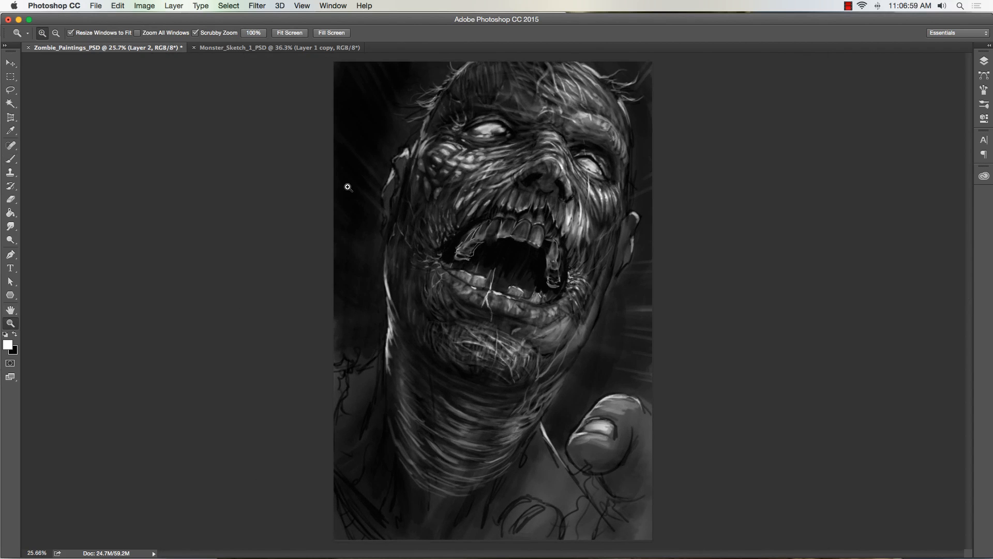
{"action": "left_click", "coordinate": [118, 6]}
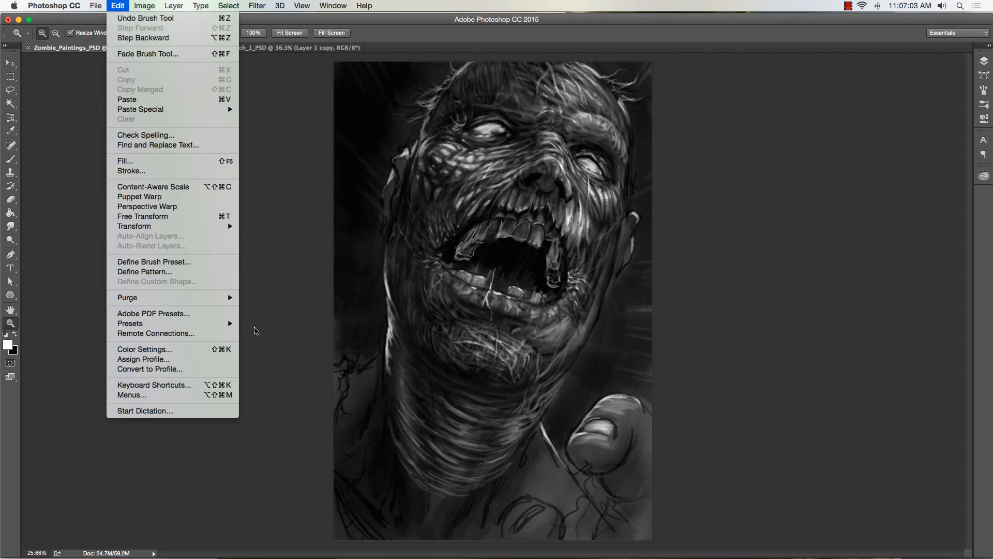
{"action": "mouse_move", "coordinate": [177, 229]}
{"action": "left_click", "coordinate": [268, 344]}
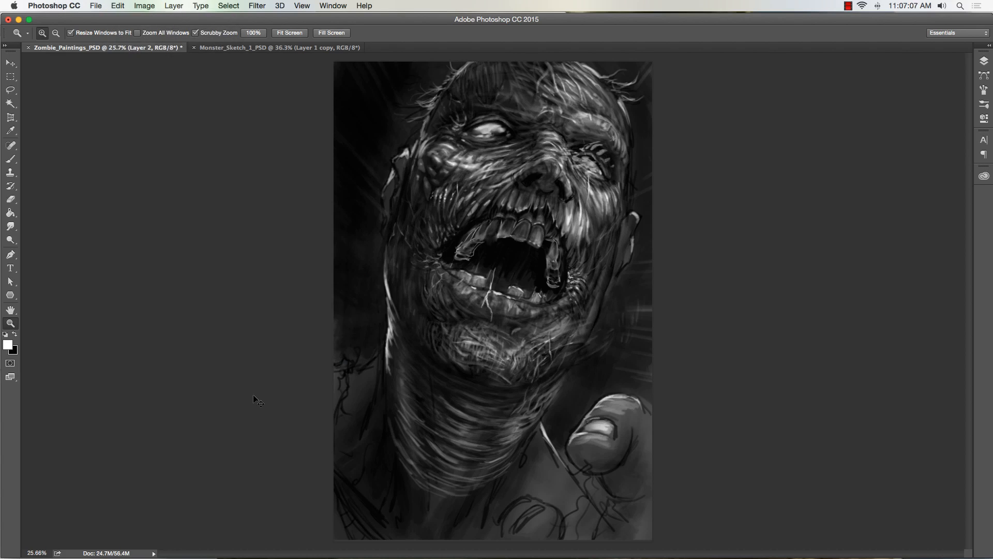
{"action": "key", "text": "super+z"}
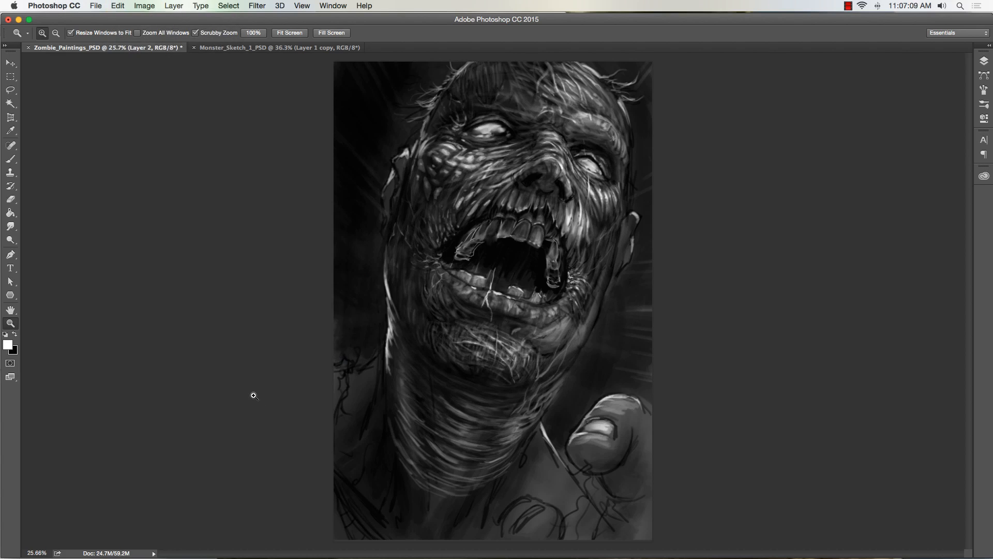
- Compare the portrait with and without the detail painting by repeatedly toggling Layer 2's visibility
{"action": "left_click", "coordinate": [985, 64]}
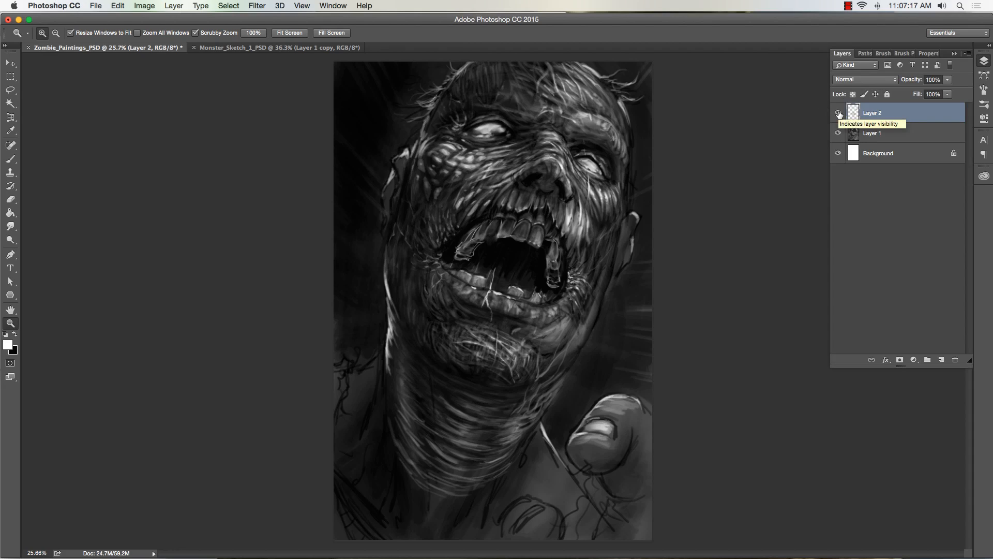
{"action": "left_click", "coordinate": [838, 113]}
{"action": "left_click", "coordinate": [838, 113]}
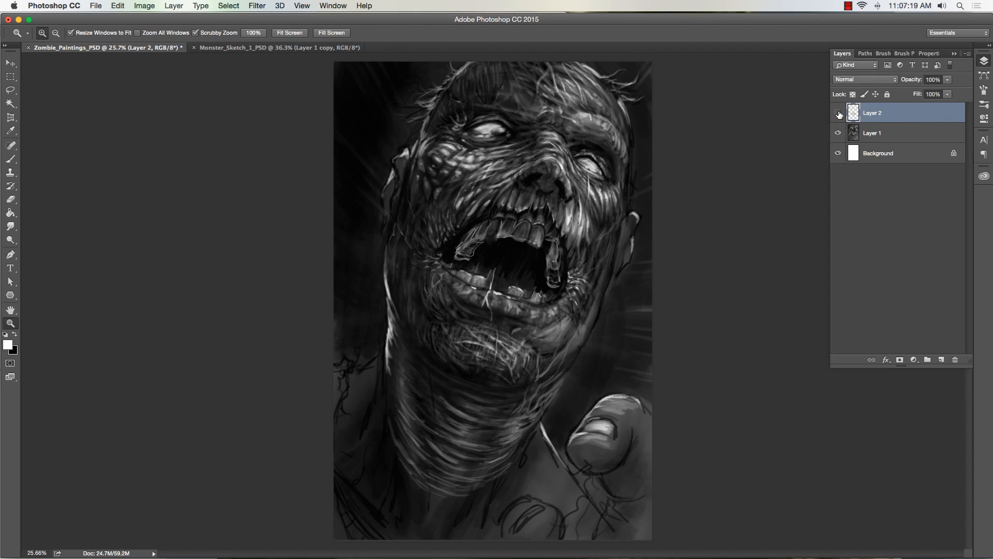
{"action": "left_click", "coordinate": [839, 114]}
{"action": "left_click", "coordinate": [839, 113]}
{"action": "left_click", "coordinate": [839, 114]}
{"action": "left_click", "coordinate": [839, 113]}
- Duplicate Layer 1 and Layer 2, merge the copies into one layer, and hide the two originals
{"action": "left_click", "coordinate": [887, 133], "text": "shift"}
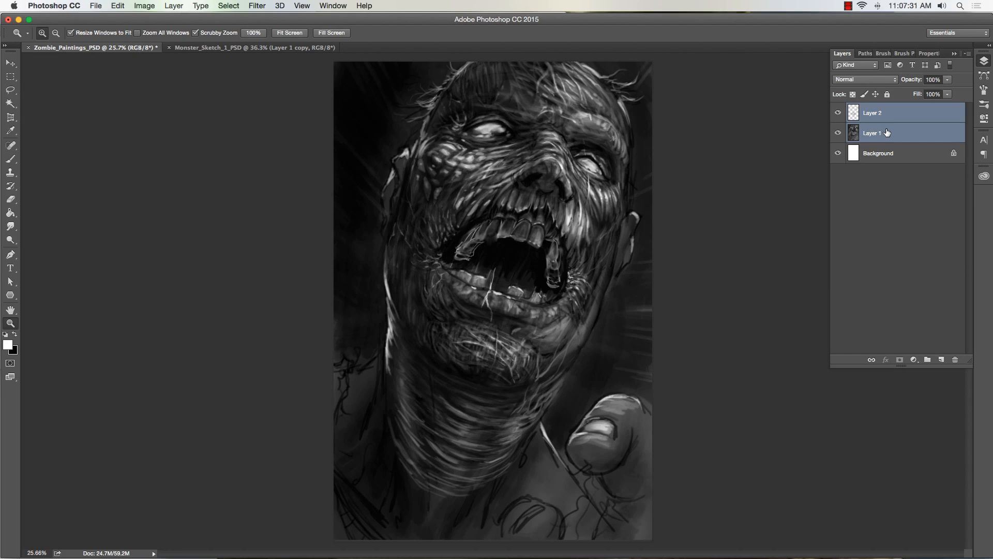
{"action": "key", "text": "super+j"}
{"action": "key", "text": "super+e"}
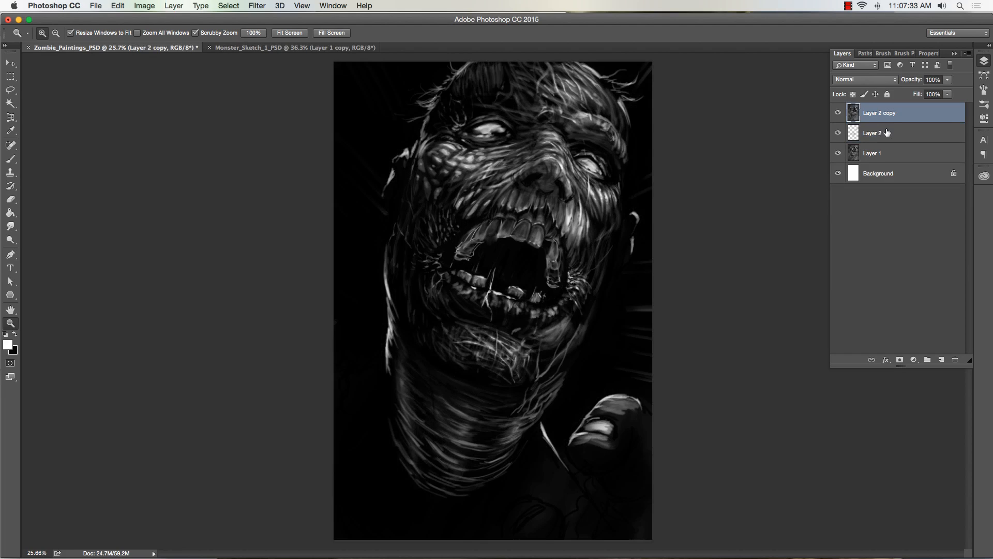
{"action": "left_click", "coordinate": [837, 133]}
{"action": "left_click", "coordinate": [838, 154]}
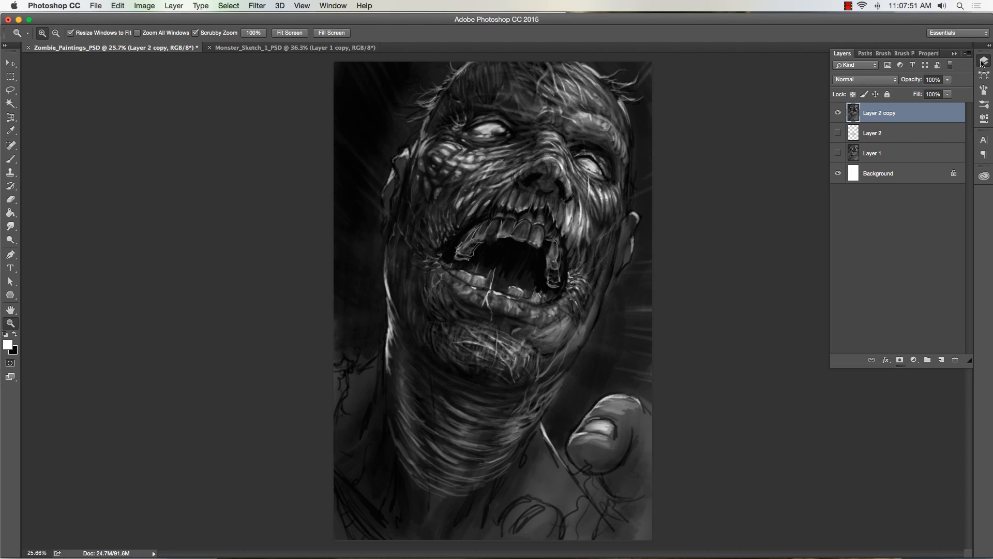
- Flip the merged portrait layer horizontally and fit the whole image in view
{"action": "left_click", "coordinate": [599, 104]}
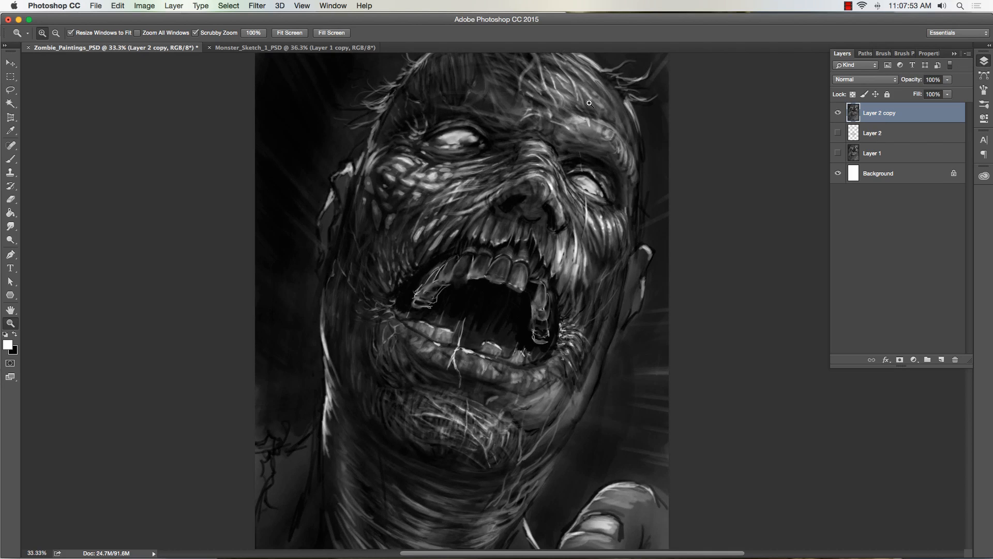
{"action": "left_click", "coordinate": [116, 6]}
{"action": "mouse_move", "coordinate": [207, 226]}
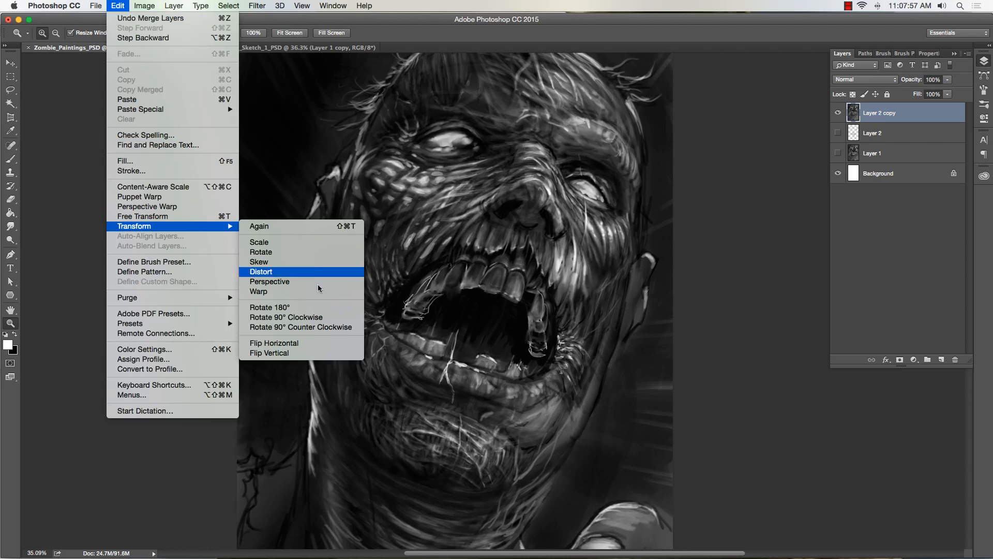
{"action": "left_click", "coordinate": [313, 342]}
{"action": "left_click", "coordinate": [361, 334], "text": "alt"}
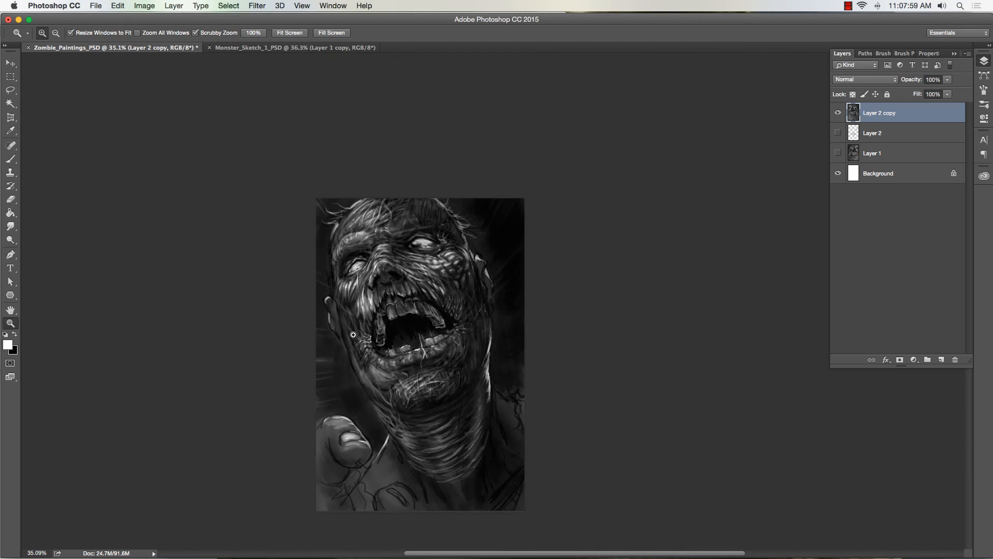
{"action": "left_click", "coordinate": [500, 164]}
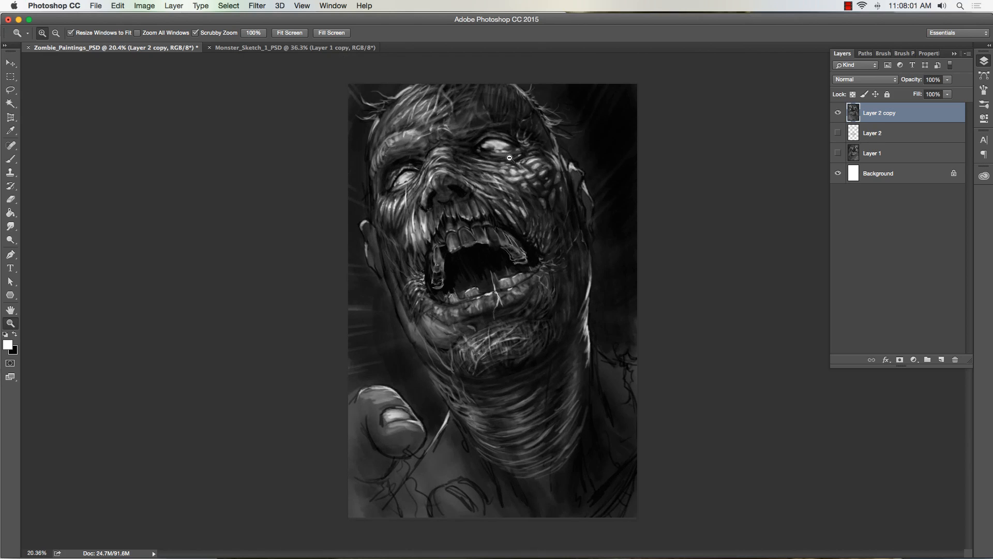
{"action": "key", "text": "super+0"}
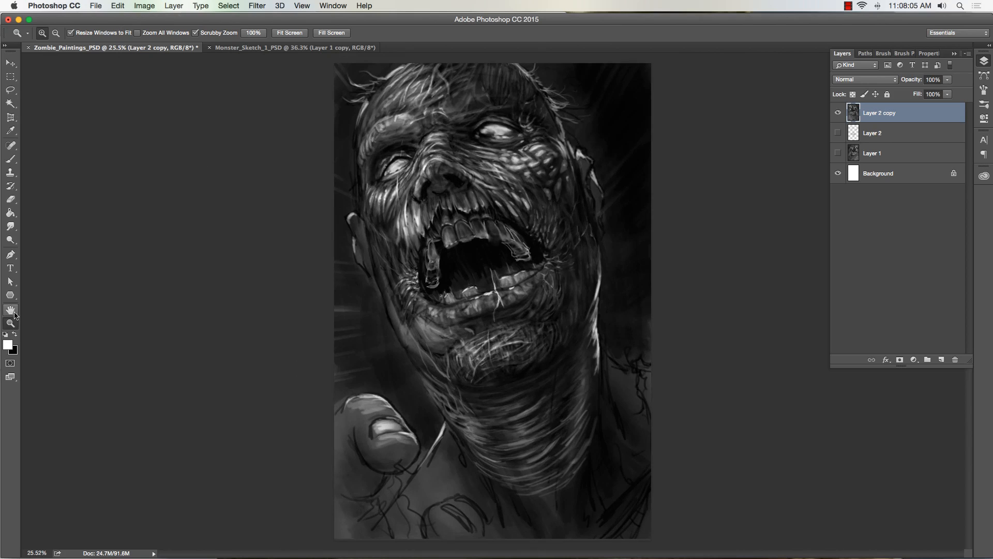
- Dodge the highlights on the chin, cheeks, nose, brow and neck edge with a 300 px brush at 45% exposure
{"action": "left_click", "coordinate": [11, 239]}
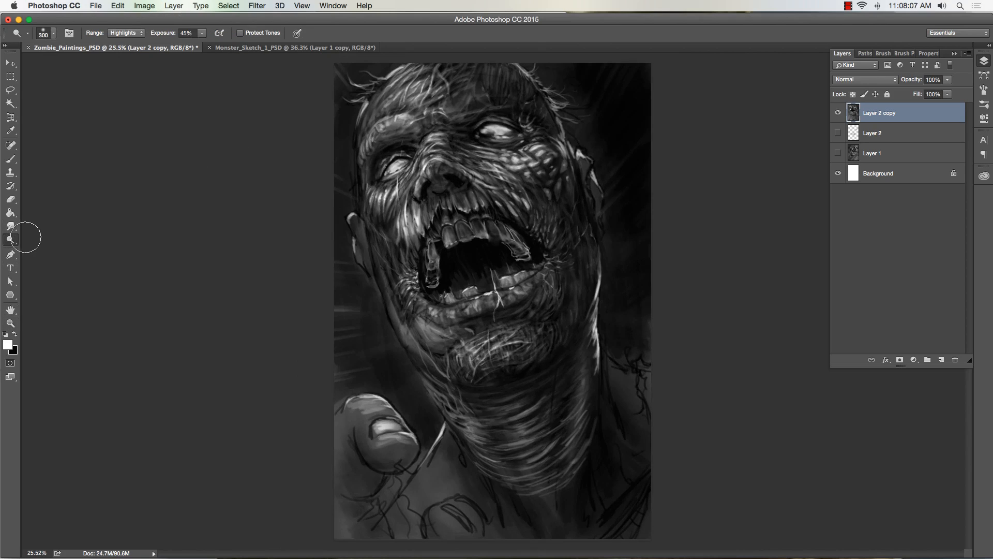
{"action": "mouse_move", "coordinate": [492, 345]}
{"action": "left_mouse_down"}
{"action": "mouse_move", "coordinate": [502, 337]}
{"action": "mouse_move", "coordinate": [485, 359]}
{"action": "mouse_move", "coordinate": [451, 360]}
{"action": "left_mouse_up"}
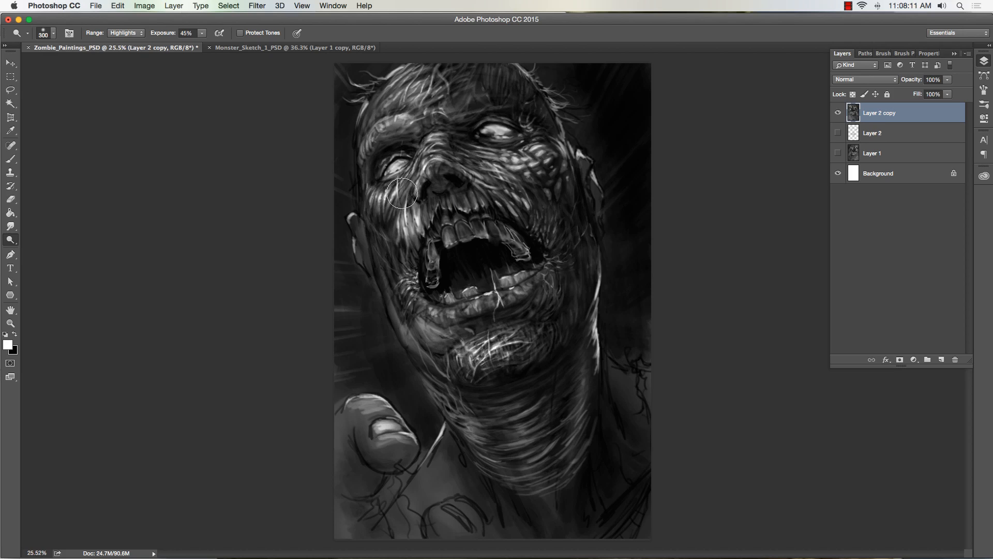
{"action": "mouse_move", "coordinate": [489, 160]}
{"action": "left_mouse_down"}
{"action": "mouse_move", "coordinate": [527, 157]}
{"action": "mouse_move", "coordinate": [480, 162]}
{"action": "left_mouse_up"}
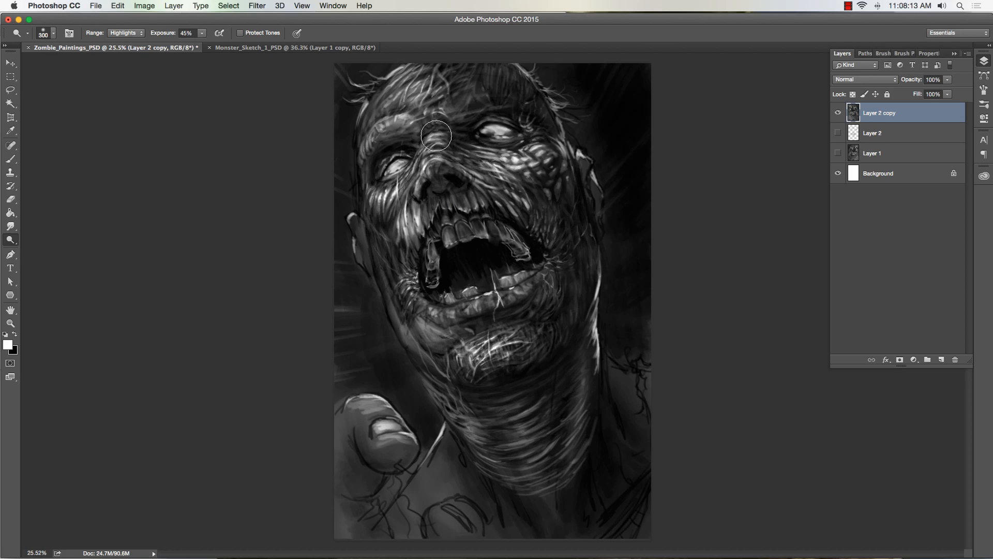
{"action": "mouse_move", "coordinate": [414, 125]}
{"action": "left_mouse_down"}
{"action": "mouse_move", "coordinate": [392, 79]}
{"action": "mouse_move", "coordinate": [411, 75]}
{"action": "mouse_move", "coordinate": [368, 126]}
{"action": "mouse_move", "coordinate": [421, 74]}
{"action": "mouse_move", "coordinate": [393, 119]}
{"action": "mouse_move", "coordinate": [383, 101]}
{"action": "mouse_move", "coordinate": [391, 111]}
{"action": "mouse_move", "coordinate": [404, 76]}
{"action": "mouse_move", "coordinate": [378, 154]}
{"action": "mouse_move", "coordinate": [388, 111]}
{"action": "mouse_move", "coordinate": [385, 201]}
{"action": "mouse_move", "coordinate": [424, 158]}
{"action": "mouse_move", "coordinate": [408, 170]}
{"action": "left_mouse_up"}
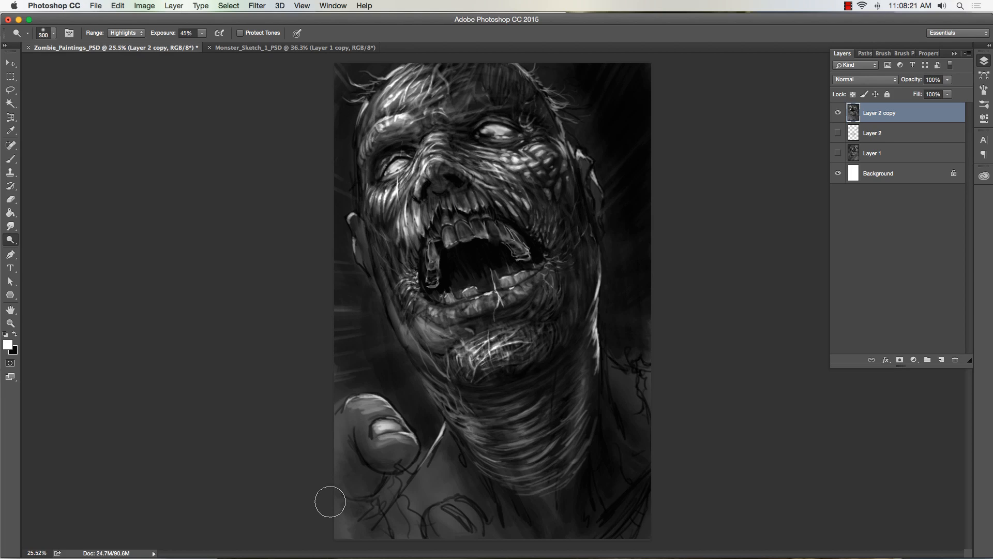
{"action": "mouse_move", "coordinate": [586, 271]}
{"action": "left_mouse_down"}
{"action": "mouse_move", "coordinate": [583, 395]}
{"action": "mouse_move", "coordinate": [584, 295]}
{"action": "mouse_move", "coordinate": [591, 336]}
{"action": "mouse_move", "coordinate": [600, 263]}
{"action": "mouse_move", "coordinate": [577, 382]}
{"action": "mouse_move", "coordinate": [546, 361]}
{"action": "left_mouse_up"}
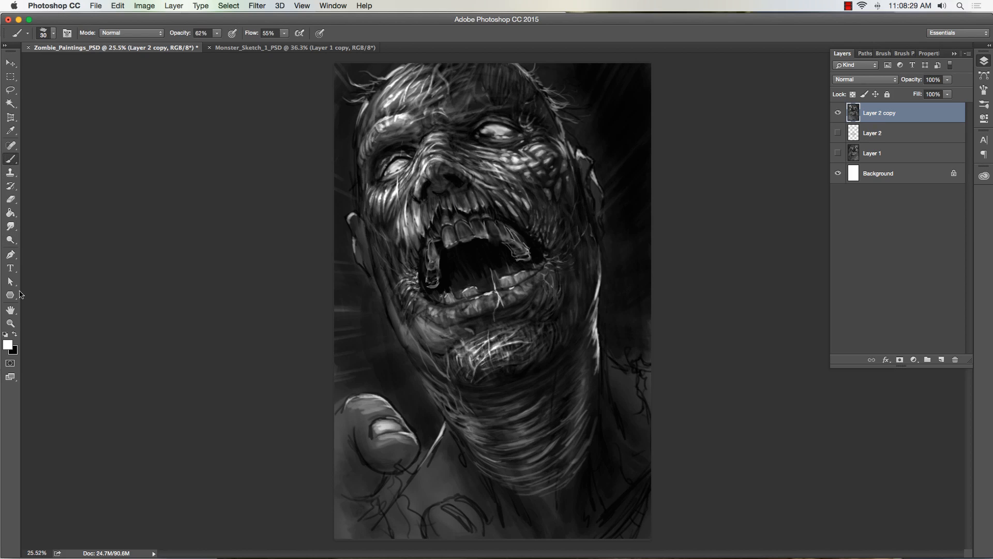
{"action": "left_click", "coordinate": [10, 322]}
{"action": "left_click_drag", "start_coordinate": [494, 101], "coordinate": [535, 111]}
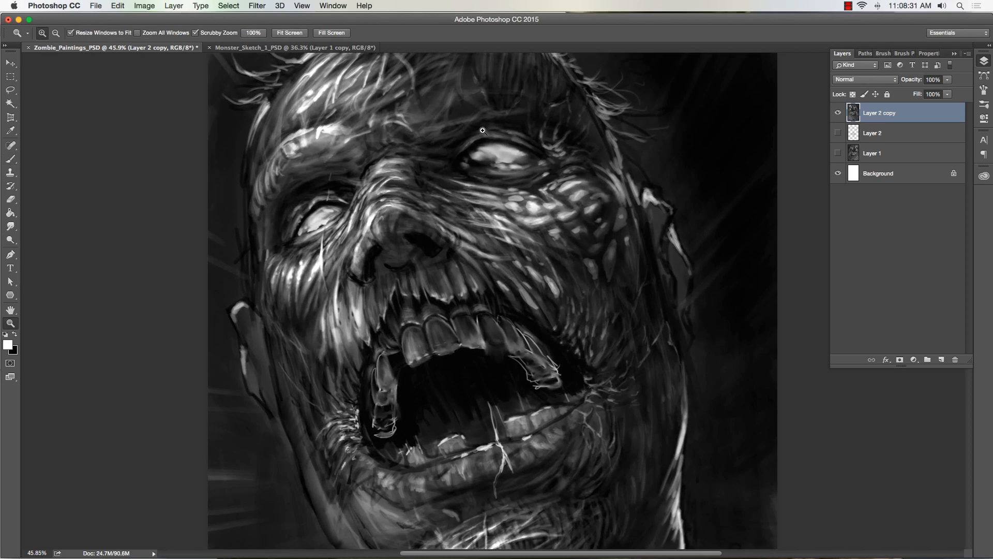
- Paint fine black shadow lines between the bumps of the scaly cheek with the brush at about 20 to 45 px
{"action": "left_click_drag", "start_coordinate": [450, 222], "coordinate": [380, 294]}
{"action": "left_click", "coordinate": [10, 159]}
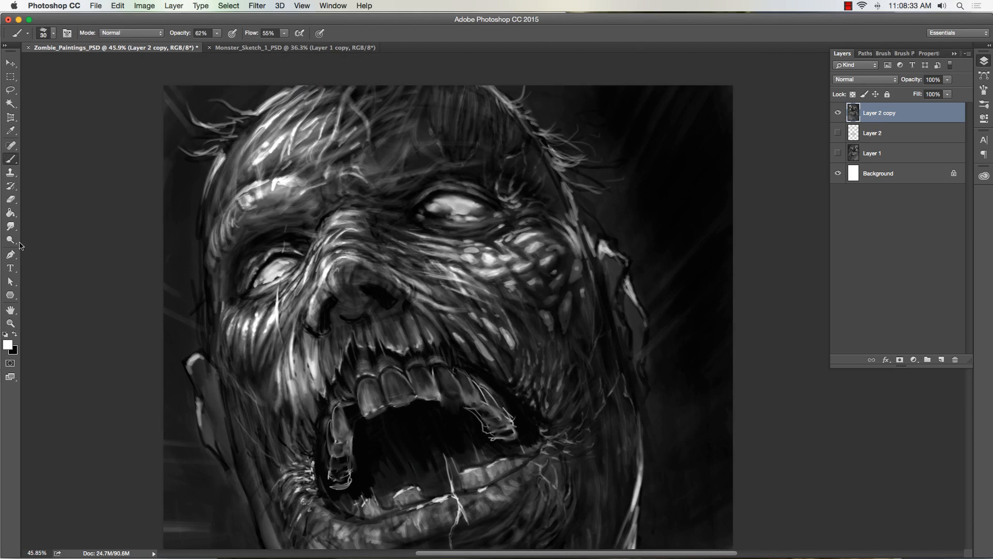
{"action": "left_click", "coordinate": [14, 334]}
{"action": "key", "text": "bracketleft"}
{"action": "key", "text": "bracketleft"}
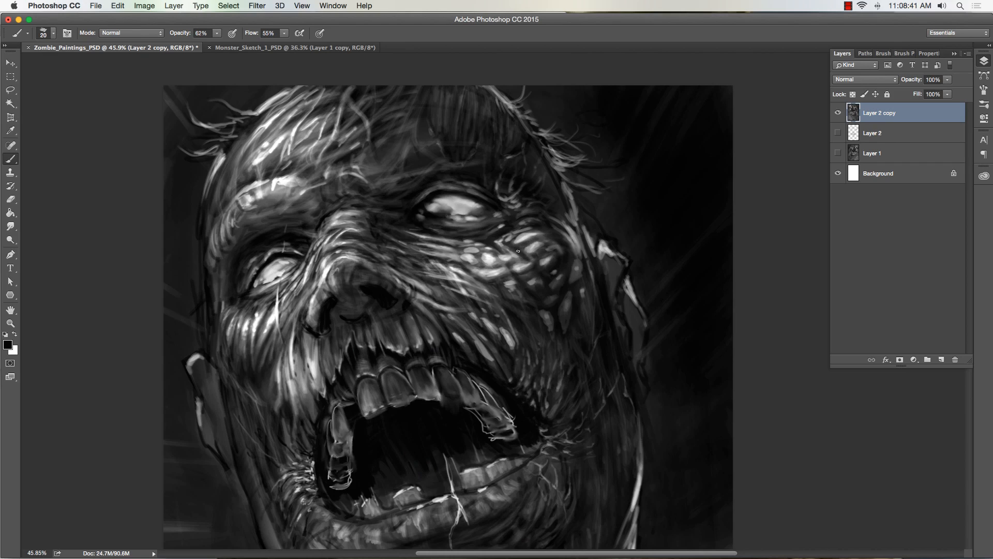
{"action": "key", "text": "bracketright"}
{"action": "key", "text": "bracketright"}
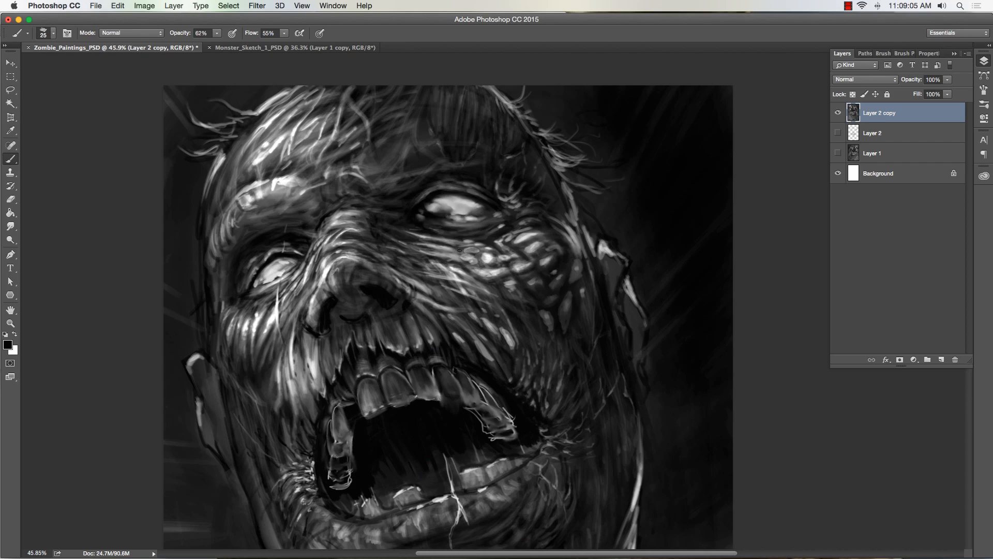
{"action": "key", "text": "bracketright"}
{"action": "key", "text": "bracketleft"}
{"action": "key", "text": "bracketright"}
{"action": "key", "text": "bracketright"}
{"action": "key", "text": "bracketright"}
{"action": "key", "text": "bracketleft"}
{"action": "key", "text": "bracketleft"}
{"action": "key", "text": "bracketleft"}
{"action": "key", "text": "bracketright"}
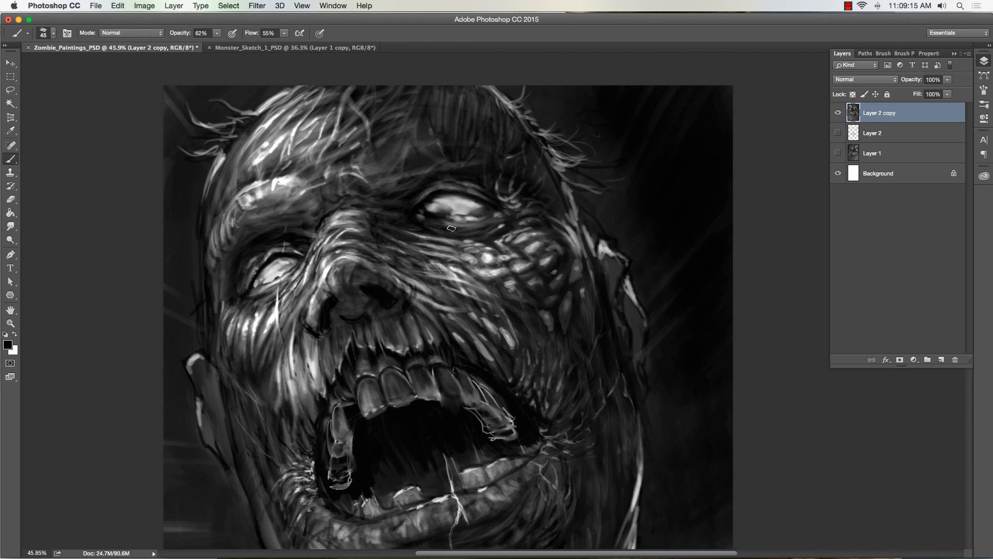
- Darken the whole scaly cheek with broad black strokes, enlarging the brush to 175 px
{"action": "key", "text": "bracketright"}
{"action": "key", "text": "bracketright"}
{"action": "key", "text": "bracketright"}
{"action": "key", "text": "bracketright"}
{"action": "key", "text": "bracketright"}
{"action": "key", "text": "bracketright"}
{"action": "key", "text": "bracketright"}
{"action": "mouse_move", "coordinate": [504, 281]}
{"action": "left_mouse_down"}
{"action": "mouse_move", "coordinate": [447, 253]}
{"action": "mouse_move", "coordinate": [532, 272]}
{"action": "mouse_move", "coordinate": [555, 259]}
{"action": "left_mouse_up"}
{"action": "key", "text": "bracketright"}
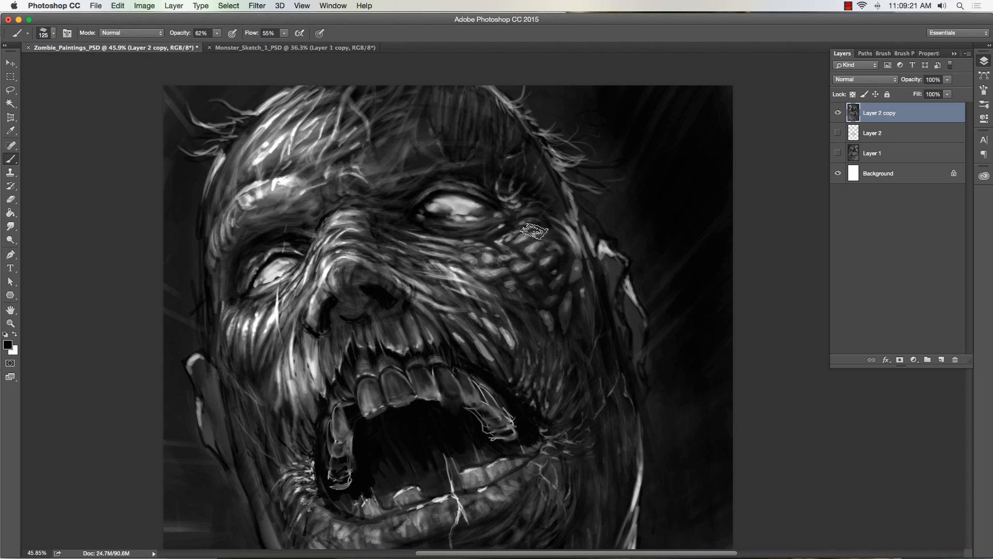
{"action": "key", "text": "bracketright"}
{"action": "key", "text": "bracketright"}
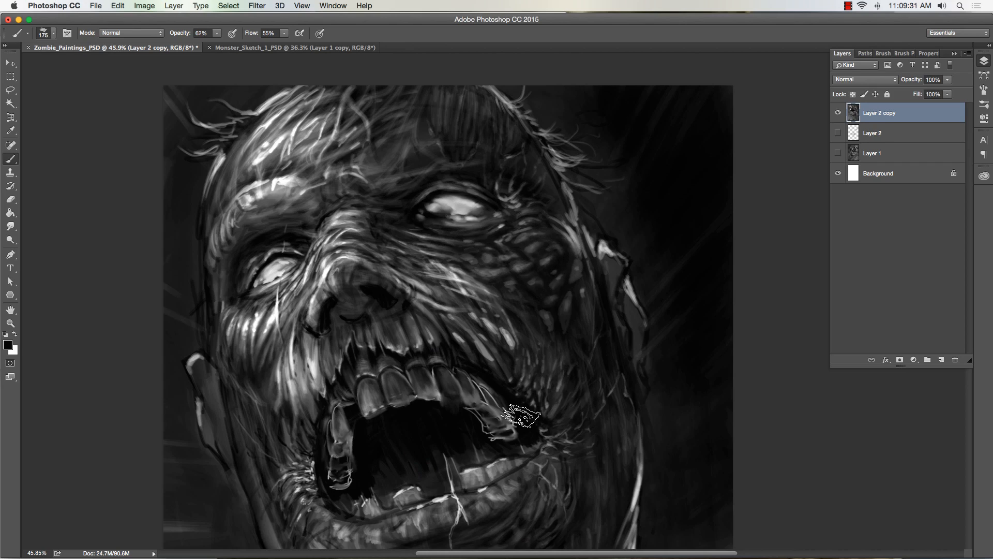
- Set up a small white brush of about 15 px with 37% opacity and 34% flow
{"action": "key", "text": "x"}
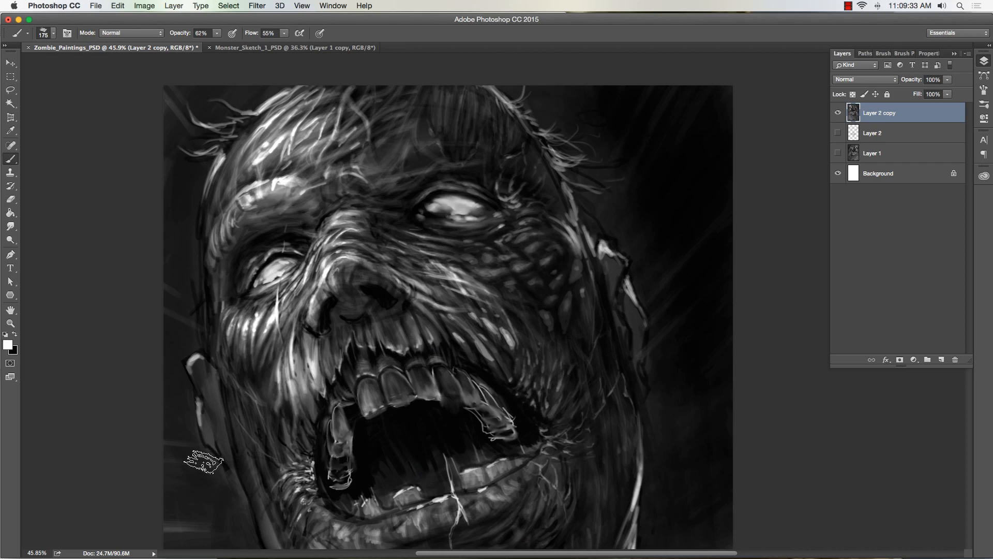
{"action": "key", "text": "bracketleft"}
{"action": "key", "text": "bracketleft"}
{"action": "key", "text": "bracketleft"}
{"action": "key", "text": "bracketleft"}
{"action": "key", "text": "bracketleft"}
{"action": "key", "text": "bracketleft"}
{"action": "key", "text": "bracketleft"}
{"action": "key", "text": "bracketleft"}
{"action": "key", "text": "bracketleft"}
{"action": "key", "text": "bracketleft"}
{"action": "key", "text": "bracketleft"}
{"action": "key", "text": "bracketleft"}
{"action": "key", "text": "bracketright"}
{"action": "key", "text": "bracketleft"}
{"action": "left_click", "coordinate": [217, 32]}
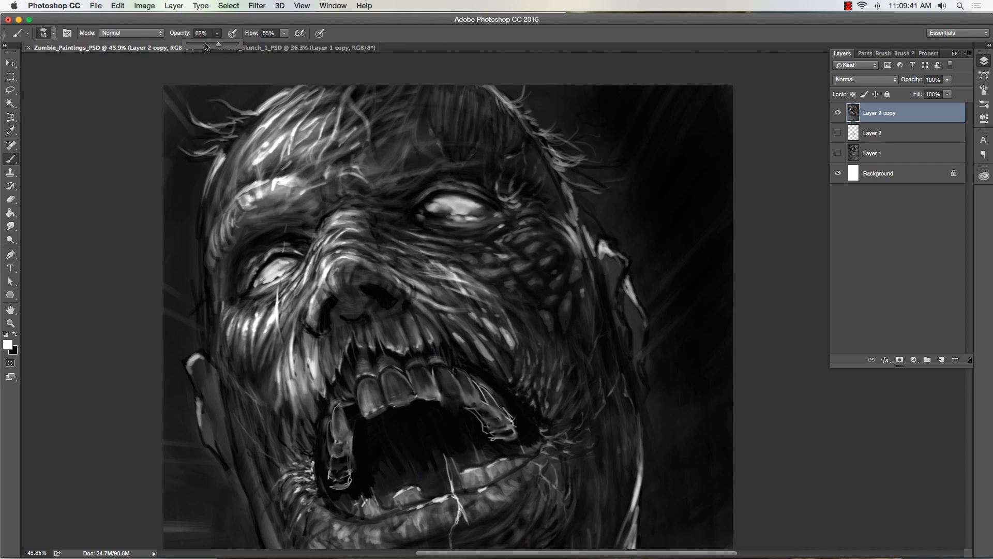
{"action": "left_click", "coordinate": [205, 44]}
{"action": "left_click", "coordinate": [283, 32]}
{"action": "left_click", "coordinate": [274, 44]}
{"action": "left_click", "coordinate": [142, 111]}
- Paint soft white highlights back onto the bumps of the darkened cheek with a brush of about 25 px
{"action": "key", "text": "bracketright"}
{"action": "left_click_drag", "start_coordinate": [475, 272], "coordinate": [491, 274]}
{"action": "key", "text": "bracketleft"}
{"action": "key", "text": "bracketright"}
{"action": "key", "text": "bracketright"}
{"action": "key", "text": "bracketleft"}
{"action": "key", "text": "bracketleft"}
{"action": "key", "text": "bracketright"}
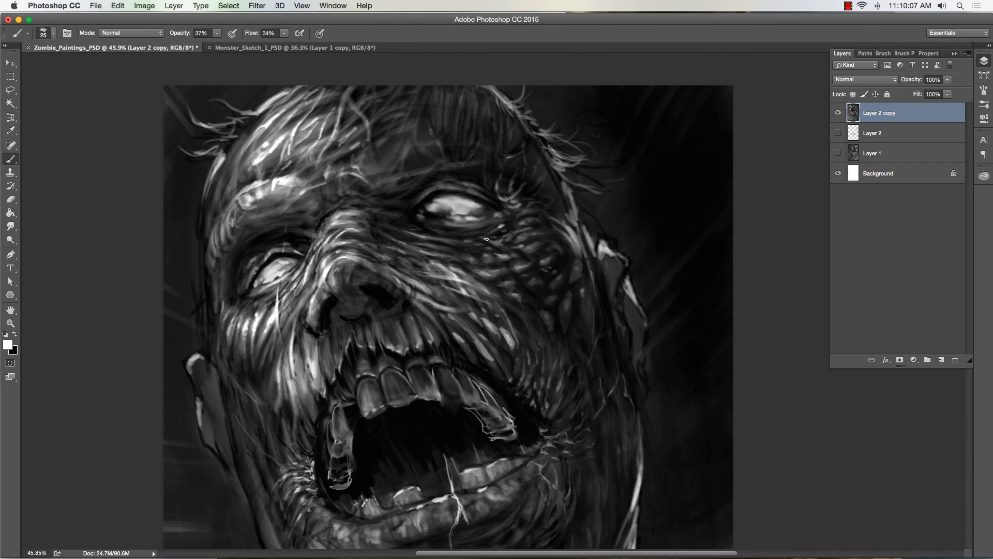
{"action": "key", "text": "bracketright"}
- Examine the skin texture and shading of the creature in Monster_Sketch_1_PSD, and return to the Zombie_Paintings_PSD document
{"action": "left_click", "coordinate": [228, 47]}
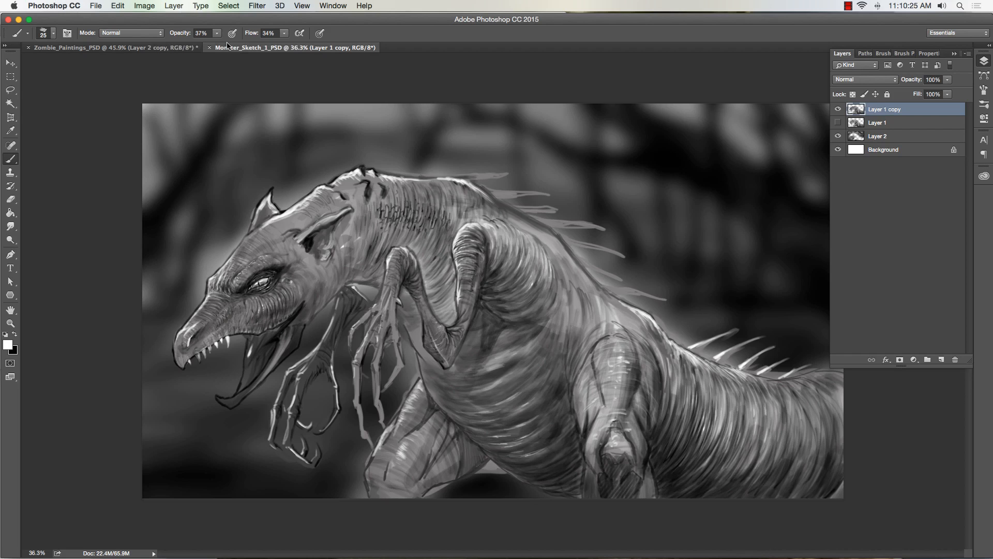
{"action": "left_click", "coordinate": [10, 323]}
{"action": "left_click_drag", "start_coordinate": [247, 308], "coordinate": [300, 303]}
{"action": "left_click_drag", "start_coordinate": [470, 251], "coordinate": [506, 274]}
{"action": "left_click_drag", "start_coordinate": [503, 319], "coordinate": [469, 316]}
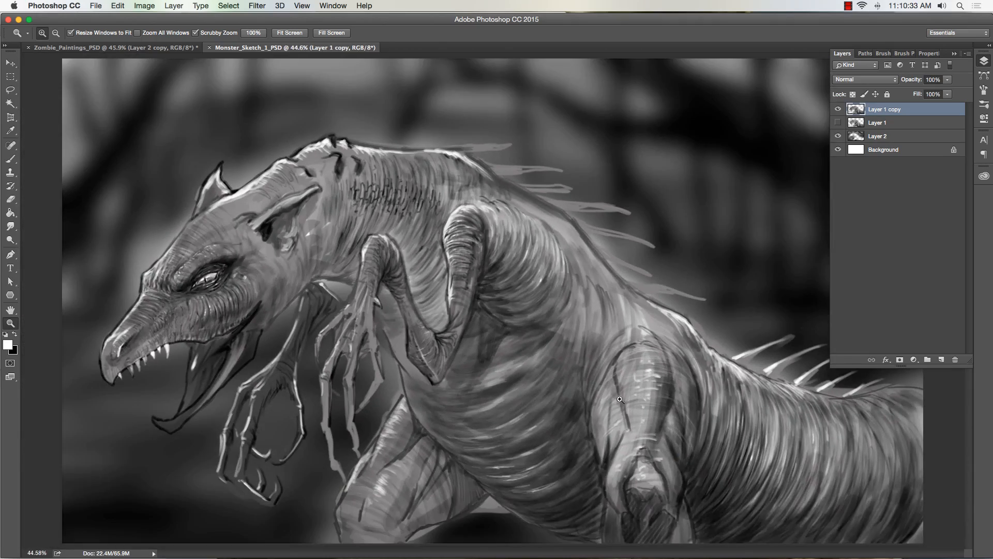
{"action": "mouse_move", "coordinate": [684, 422]}
{"action": "left_mouse_down"}
{"action": "mouse_move", "coordinate": [714, 434]}
{"action": "mouse_move", "coordinate": [693, 437]}
{"action": "left_mouse_up"}
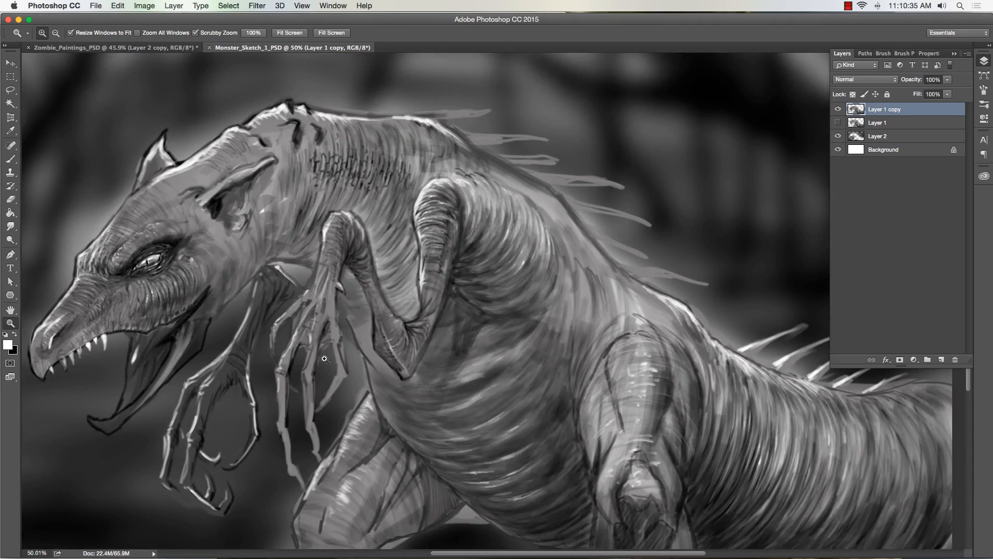
{"action": "key", "text": "super+0"}
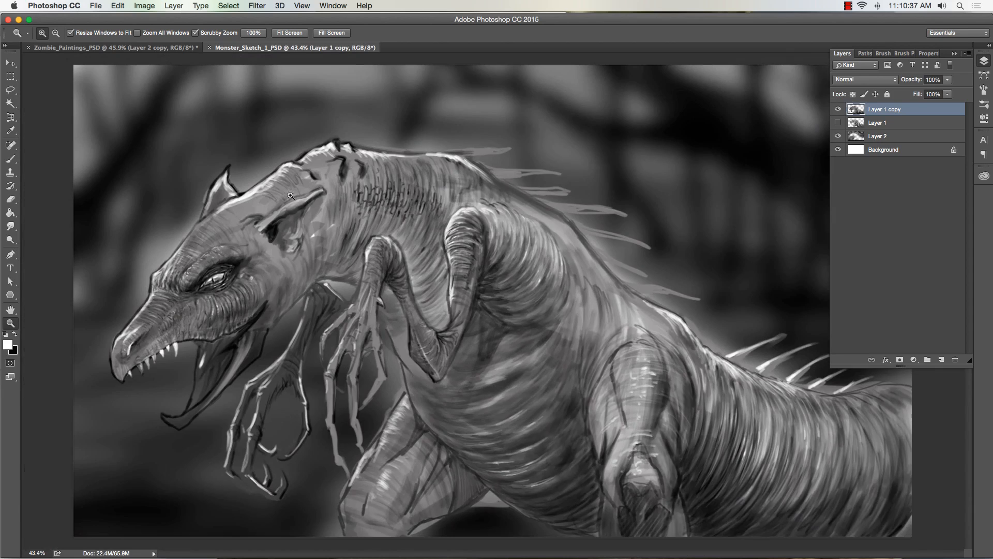
{"action": "left_click_drag", "start_coordinate": [325, 225], "coordinate": [299, 230]}
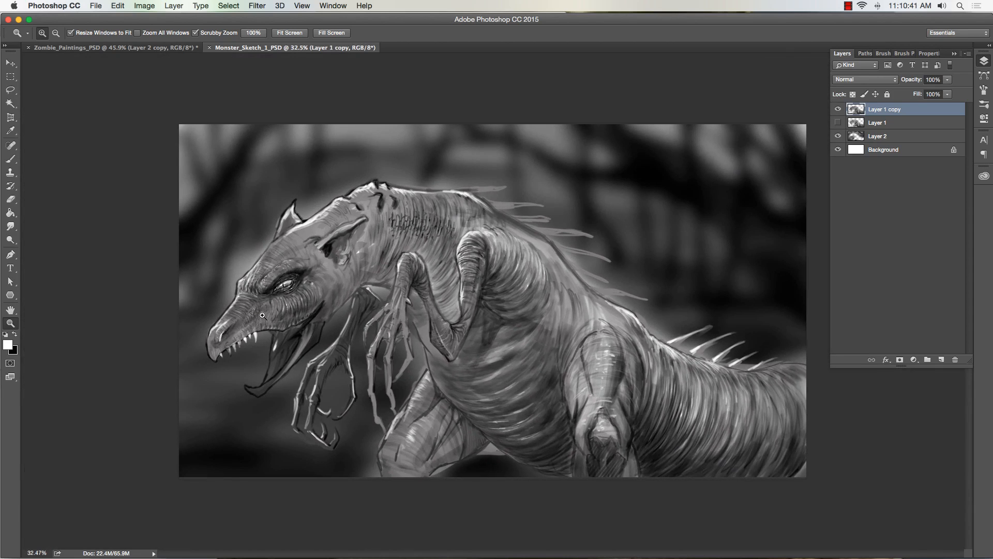
{"action": "left_click", "coordinate": [161, 48]}
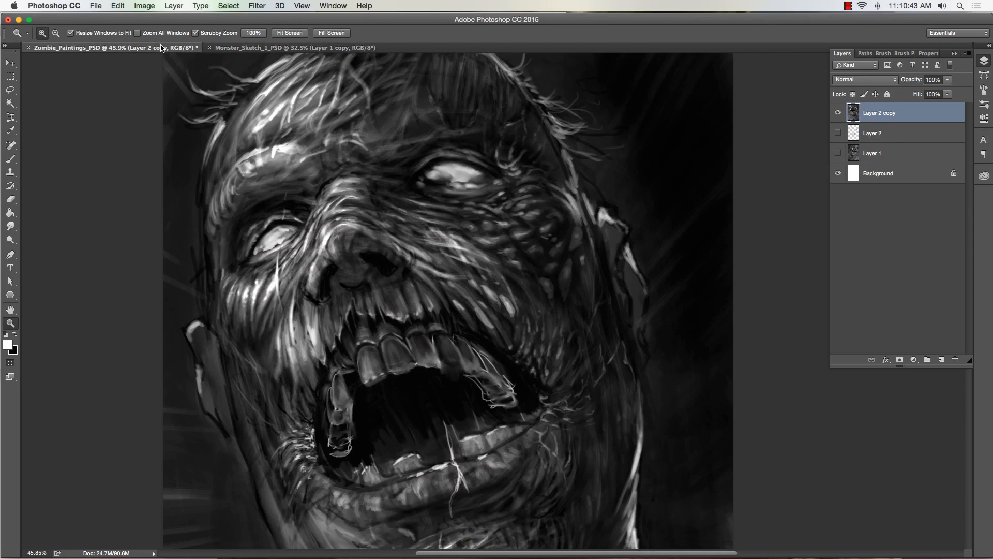
- Paint white wrinkle highlights on the scaly cheek below the eye with the brush at about 15 to 20 px
{"action": "left_click_drag", "start_coordinate": [499, 180], "coordinate": [468, 170]}
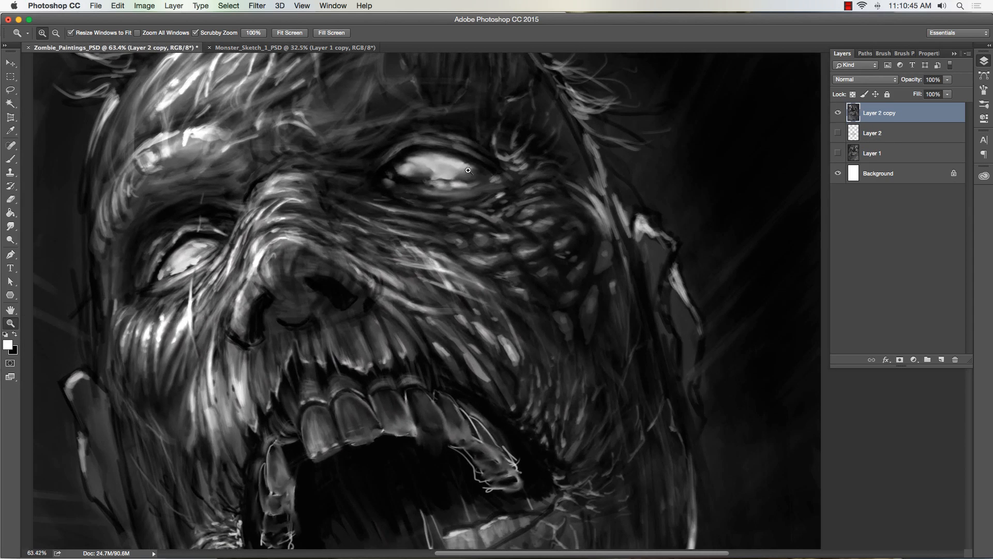
{"action": "key", "text": "b"}
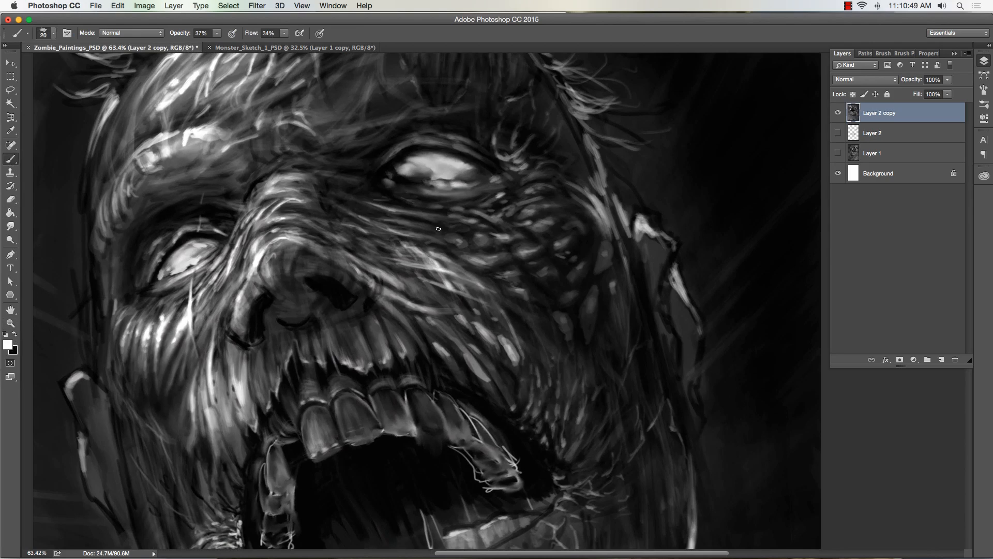
{"action": "key", "text": "bracketleft"}
{"action": "key", "text": "bracketleft"}
{"action": "key", "text": "bracketleft"}
{"action": "key", "text": "bracketright"}
{"action": "key", "text": "bracketright"}
{"action": "key", "text": "bracketleft"}
{"action": "key", "text": "bracketright"}
{"action": "key", "text": "bracketright"}
{"action": "key", "text": "bracketleft"}
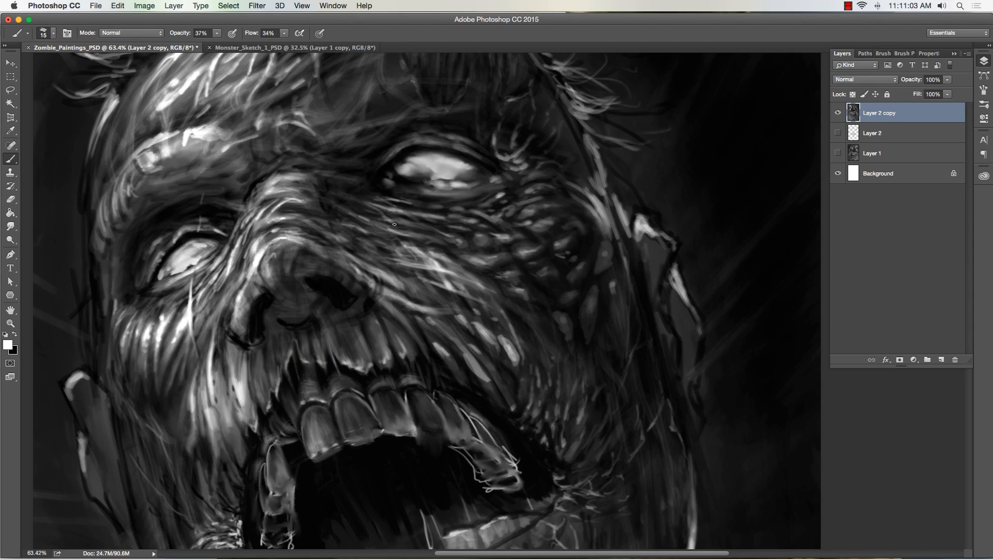
- Add thin white highlight lines between the nose and the scaly cheek with a brush of about 10 px
{"action": "mouse_move", "coordinate": [394, 224]}
{"action": "left_mouse_down"}
{"action": "mouse_move", "coordinate": [407, 236]}
{"action": "mouse_move", "coordinate": [372, 202]}
{"action": "mouse_move", "coordinate": [416, 245]}
{"action": "left_mouse_up"}
{"action": "key", "text": "bracketright"}
{"action": "key", "text": "bracketright"}
{"action": "key", "text": "bracketleft"}
{"action": "key", "text": "bracketleft"}
{"action": "key", "text": "bracketleft"}
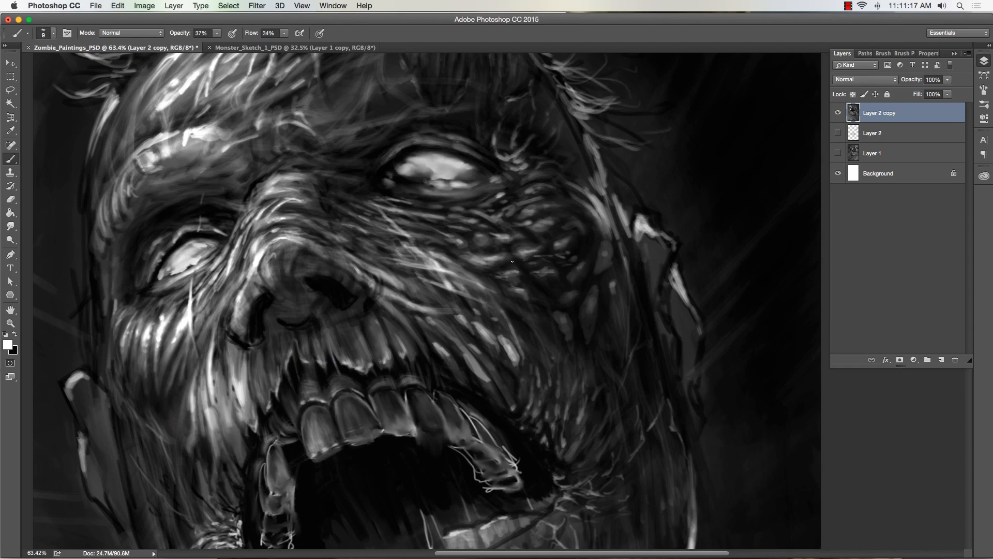
{"action": "key", "text": "bracketright"}
{"action": "left_click_drag", "start_coordinate": [422, 221], "coordinate": [434, 223]}
{"action": "left_click_drag", "start_coordinate": [472, 211], "coordinate": [488, 215]}
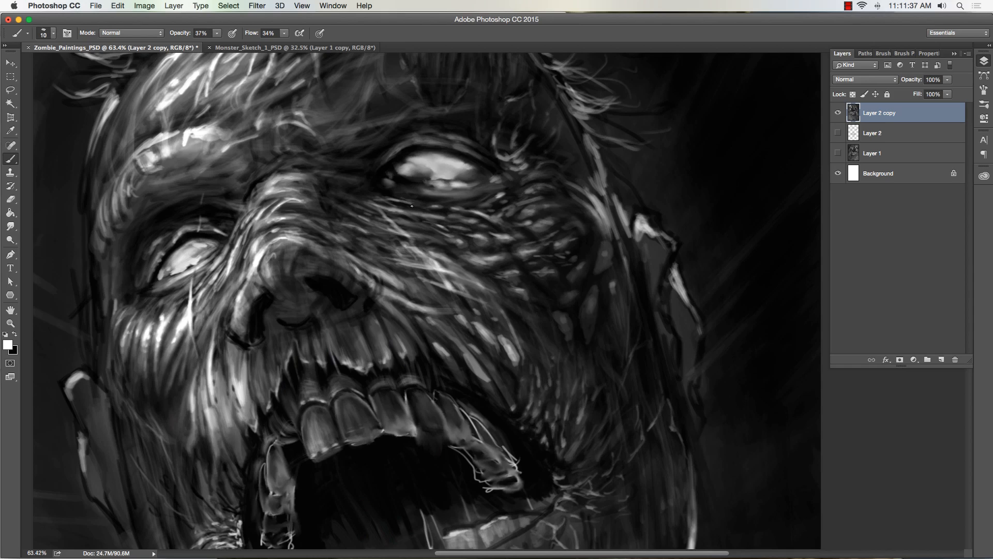
- Paint more fine white highlights across the cheek wrinkles and along the lower eyelid above the scaly cheek
{"action": "key", "text": "bracketright"}
{"action": "left_click_drag", "start_coordinate": [530, 248], "coordinate": [497, 223]}
{"action": "key", "text": "bracketleft"}
{"action": "left_click_drag", "start_coordinate": [428, 214], "coordinate": [453, 235]}
{"action": "key", "text": "bracketright"}
{"action": "key", "text": "bracketleft"}
{"action": "left_click_drag", "start_coordinate": [403, 189], "coordinate": [417, 190]}
{"action": "key", "text": "bracketleft"}
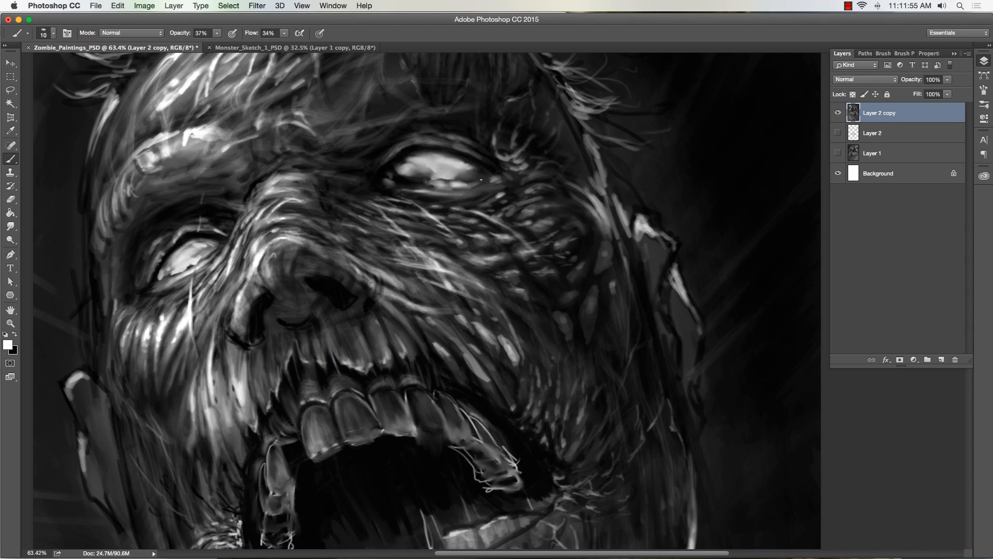
- Brighten the eyeball above the scaly cheek with white strokes at about 25 to 30 px
{"action": "key", "text": "bracketright"}
{"action": "key", "text": "bracketleft"}
{"action": "key", "text": "["}
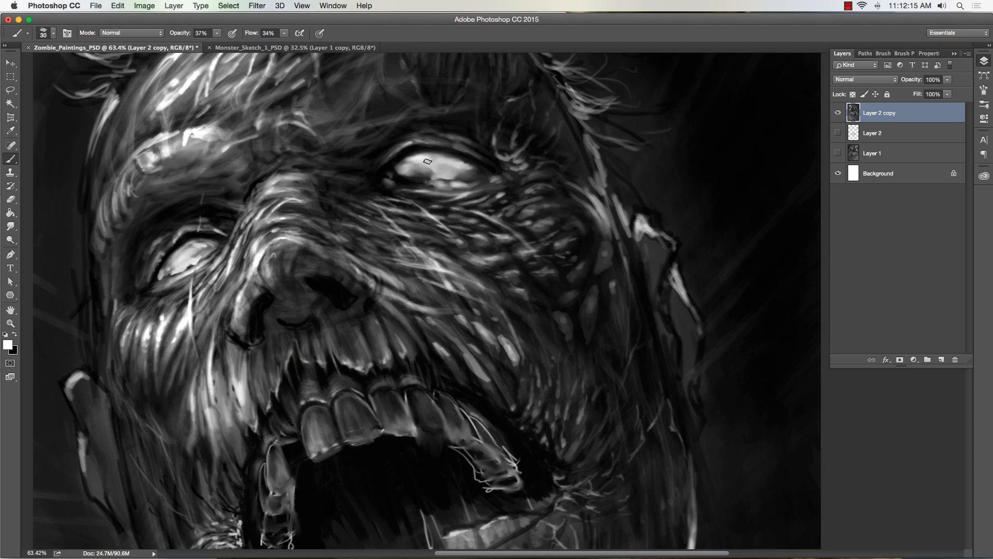
{"action": "key", "text": "bracketright"}
{"action": "key", "text": "bracketleft"}
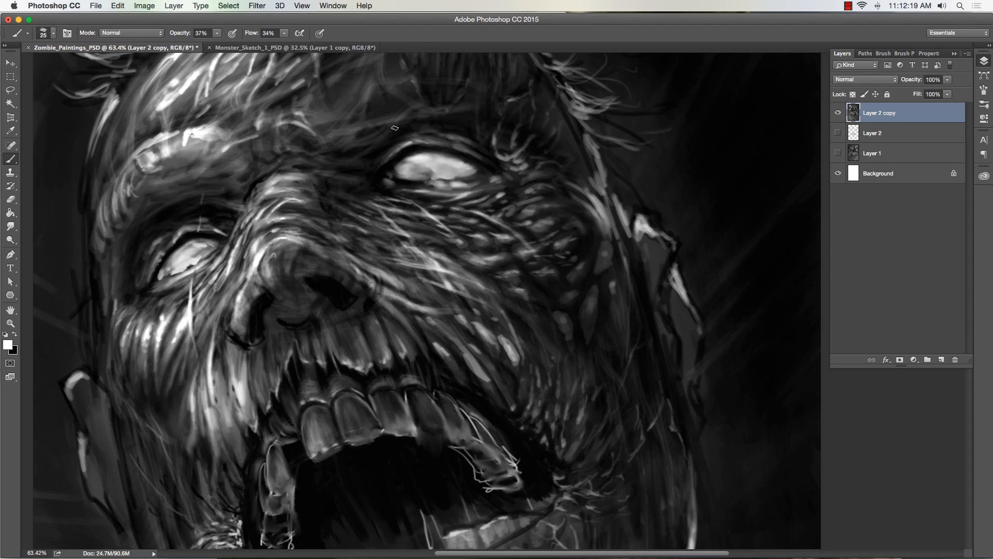
- Choose the Soft Shadow Brush, shrink it to fit the eye, and softly smooth the eyeball with white
{"action": "left_click", "coordinate": [52, 33]}
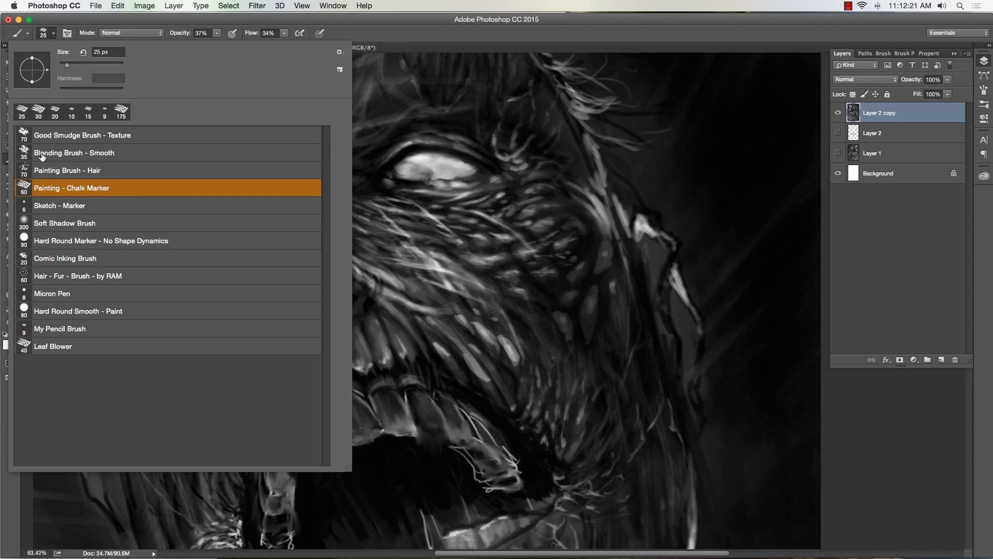
{"action": "left_click", "coordinate": [37, 231]}
{"action": "key", "text": "Return"}
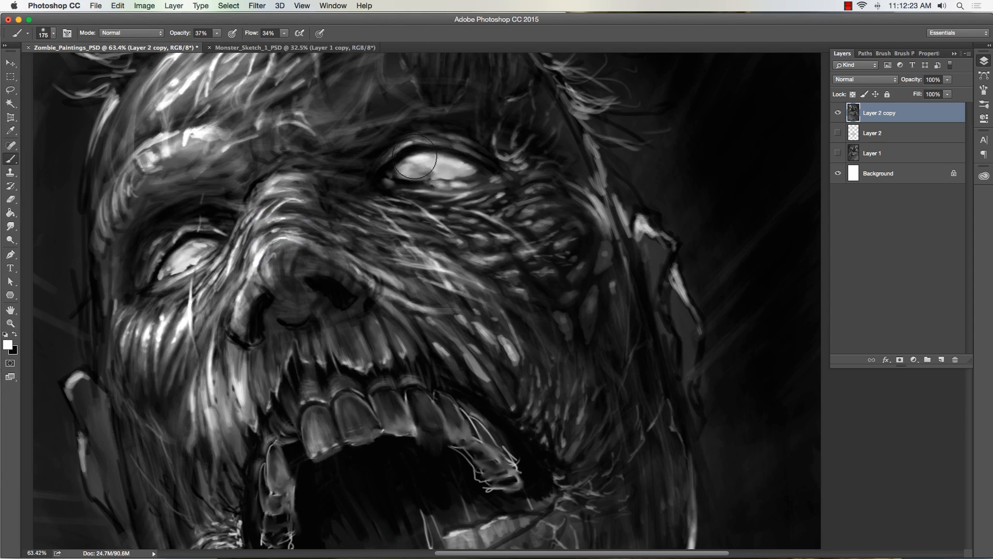
{"action": "key", "text": "bracketleft"}
{"action": "key", "text": "bracketleft"}
{"action": "key", "text": "bracketleft"}
{"action": "key", "text": "bracketleft"}
{"action": "key", "text": "bracketleft"}
{"action": "key", "text": "bracketleft"}
{"action": "key", "text": "bracketleft"}
{"action": "key", "text": "bracketleft"}
{"action": "key", "text": "bracketleft"}
{"action": "key", "text": "bracketleft"}
{"action": "key", "text": "bracketleft"}
{"action": "key", "text": "bracketleft"}
{"action": "key", "text": "bracketleft"}
{"action": "mouse_move", "coordinate": [459, 166]}
{"action": "left_mouse_down"}
{"action": "mouse_move", "coordinate": [408, 172]}
{"action": "mouse_move", "coordinate": [501, 94]}
{"action": "mouse_move", "coordinate": [427, 156]}
{"action": "mouse_move", "coordinate": [441, 161]}
{"action": "mouse_move", "coordinate": [407, 158]}
{"action": "mouse_move", "coordinate": [446, 156]}
{"action": "mouse_move", "coordinate": [417, 158]}
{"action": "left_mouse_up"}
- Shade the same eyeball softly in black, varying the brush size around 40 to 45 px
{"action": "key", "text": "x"}
{"action": "key", "text": "bracketright"}
{"action": "key", "text": "bracketright"}
{"action": "key", "text": "bracketright"}
{"action": "mouse_move", "coordinate": [432, 174]}
{"action": "left_mouse_down"}
{"action": "mouse_move", "coordinate": [456, 160]}
{"action": "mouse_move", "coordinate": [436, 180]}
{"action": "left_mouse_up"}
{"action": "key", "text": "["}
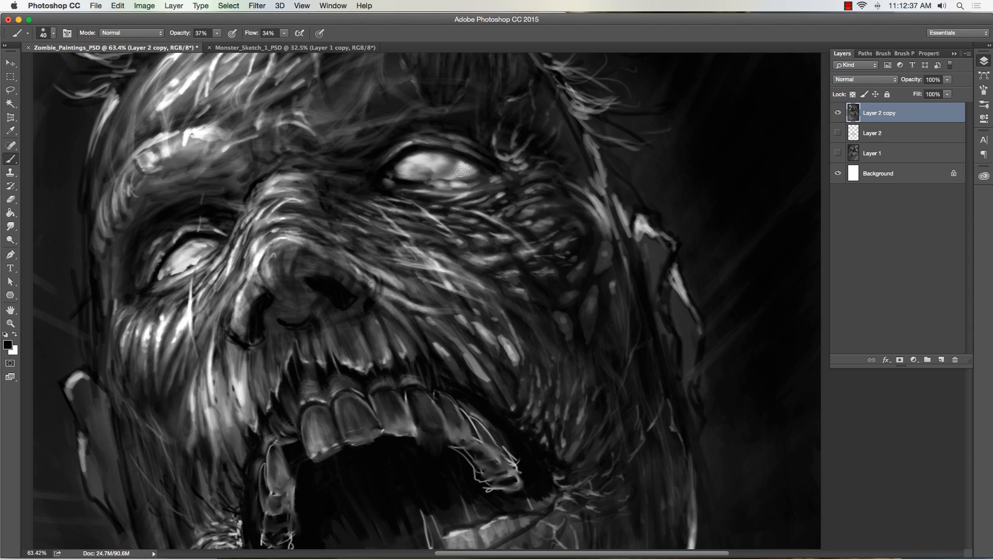
{"action": "key", "text": "bracketleft"}
{"action": "key", "text": "bracketleft"}
{"action": "key", "text": "bracketleft"}
{"action": "key", "text": "bracketright"}
{"action": "key", "text": "bracketright"}
{"action": "key", "text": "bracketright"}
{"action": "key", "text": "bracketright"}
{"action": "key", "text": "bracketleft"}
{"action": "key", "text": "bracketleft"}
{"action": "key", "text": "bracketleft"}
{"action": "key", "text": "bracketleft"}
{"action": "key", "text": "bracketleft"}
{"action": "key", "text": "bracketleft"}
{"action": "key", "text": "bracketright"}
{"action": "key", "text": "bracketright"}
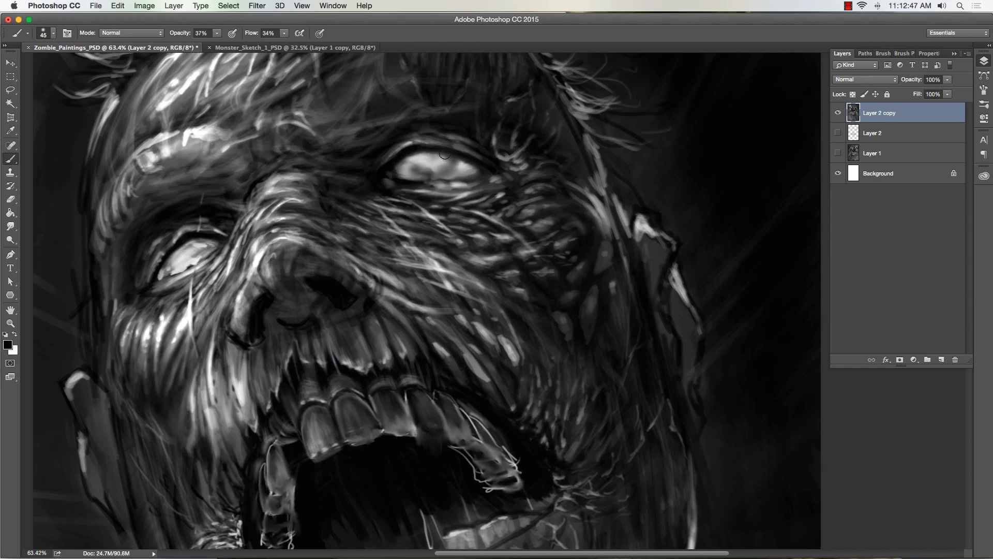
- Darken the whole eyeball to a dull grey with black, enlarging the Soft Shadow Brush to 175 px
{"action": "key", "text": "bracketright"}
{"action": "key", "text": "bracketright"}
{"action": "key", "text": "bracketright"}
{"action": "key", "text": "bracketright"}
{"action": "key", "text": "bracketright"}
{"action": "key", "text": "bracketright"}
{"action": "key", "text": "bracketright"}
{"action": "left_click_drag", "start_coordinate": [466, 162], "coordinate": [390, 169]}
{"action": "key", "text": "bracketright"}
{"action": "key", "text": "bracketright"}
{"action": "key", "text": "bracketright"}
{"action": "mouse_move", "coordinate": [469, 162]}
{"action": "left_mouse_down"}
{"action": "mouse_move", "coordinate": [388, 172]}
{"action": "mouse_move", "coordinate": [484, 170]}
{"action": "mouse_move", "coordinate": [390, 170]}
{"action": "mouse_move", "coordinate": [393, 124]}
{"action": "mouse_move", "coordinate": [318, 71]}
{"action": "mouse_move", "coordinate": [389, 148]}
{"action": "mouse_move", "coordinate": [466, 170]}
{"action": "mouse_move", "coordinate": [365, 187]}
{"action": "mouse_move", "coordinate": [455, 158]}
{"action": "mouse_move", "coordinate": [468, 167]}
{"action": "mouse_move", "coordinate": [385, 173]}
{"action": "mouse_move", "coordinate": [455, 151]}
{"action": "left_mouse_up"}
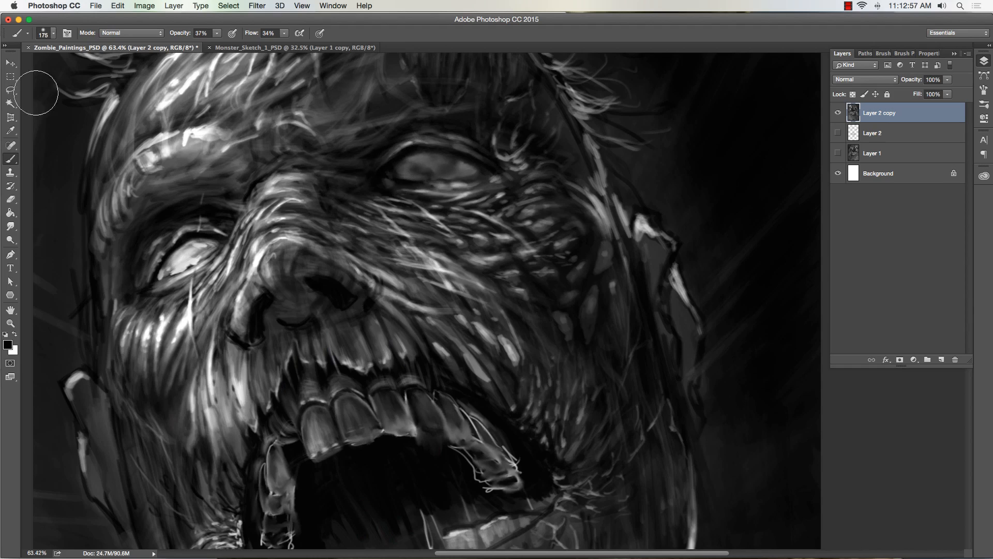
- Select the Painting Brush - Hair preset at 70 px
{"action": "left_click", "coordinate": [53, 33]}
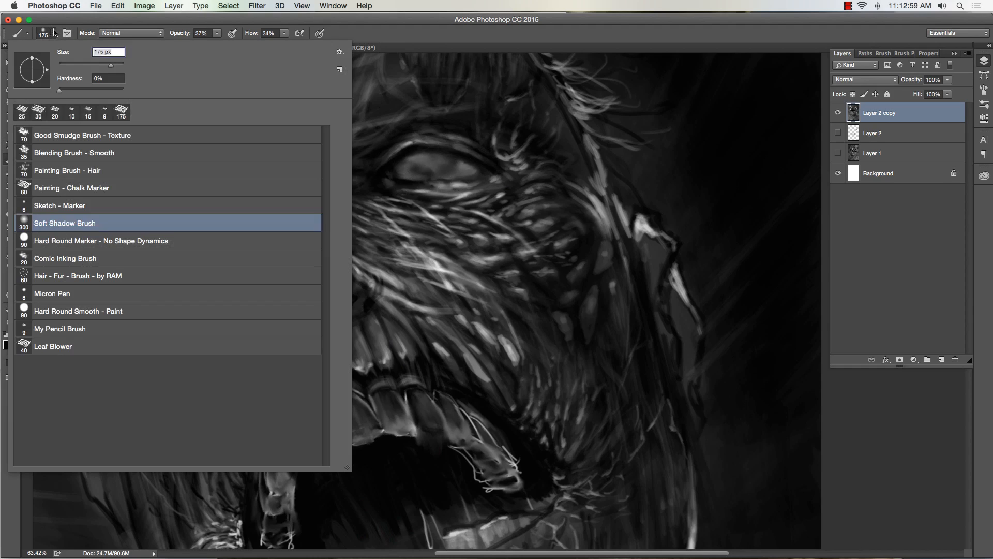
{"action": "left_click", "coordinate": [52, 171]}
{"action": "left_click", "coordinate": [359, 24]}
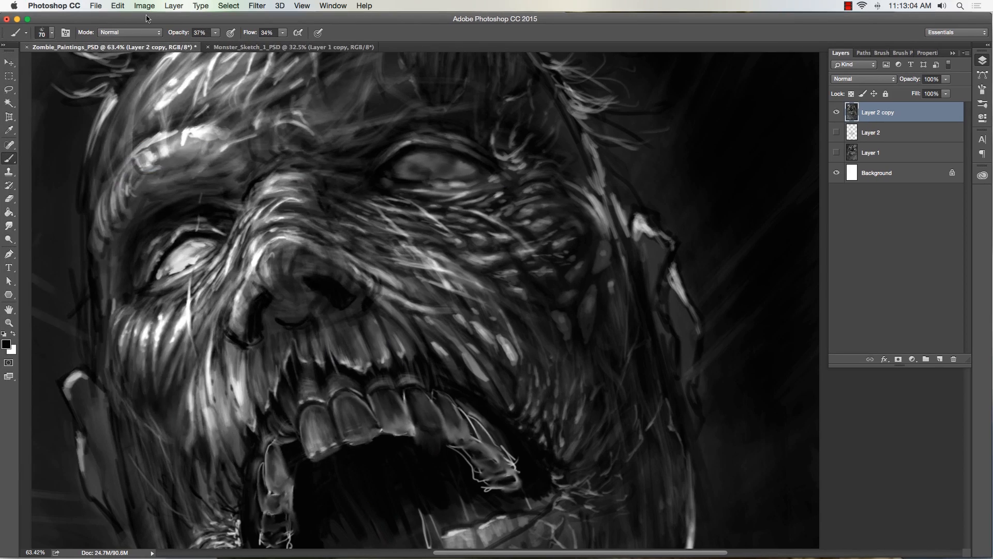
- Set up the hair brush for fine highlights with white as foreground, 9 px size, 56% opacity and 56% flow
{"action": "left_click", "coordinate": [13, 334]}
{"action": "key", "text": "["}
{"action": "key", "text": "["}
{"action": "key", "text": "["}
{"action": "key", "text": "["}
{"action": "key", "text": "["}
{"action": "key", "text": "["}
{"action": "key", "text": "["}
{"action": "key", "text": "["}
{"action": "key", "text": "["}
{"action": "key", "text": "["}
{"action": "key", "text": "["}
{"action": "left_click", "coordinate": [215, 33]}
{"action": "left_click", "coordinate": [226, 43]}
{"action": "left_click", "coordinate": [283, 33]}
{"action": "left_click_drag", "start_coordinate": [283, 44], "coordinate": [295, 44]}
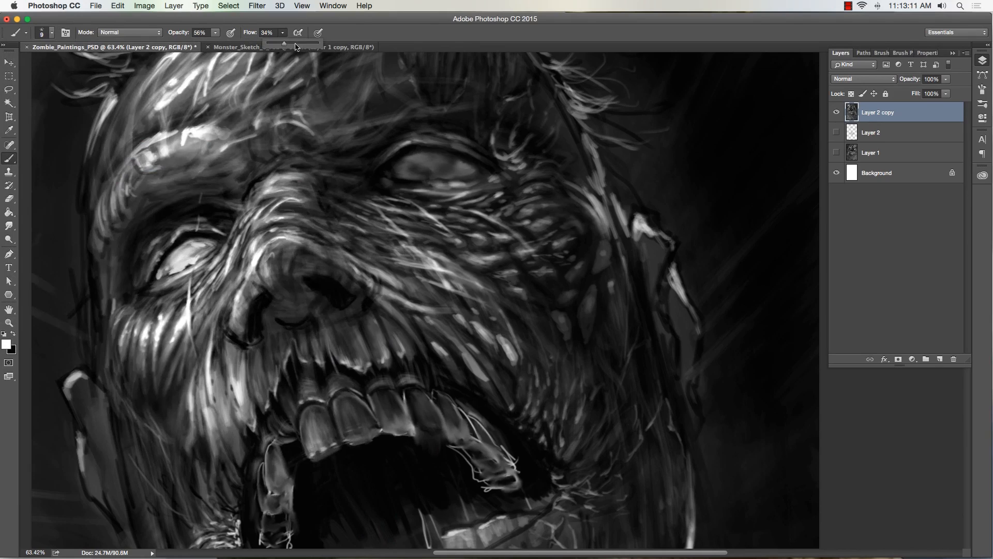
{"action": "left_click", "coordinate": [351, 33]}
- Paint a thin white highlight along the upper eyelid of the grey eye with the brush at 10 px
{"action": "key", "text": "bracketright"}
{"action": "left_click_drag", "start_coordinate": [425, 139], "coordinate": [463, 151]}
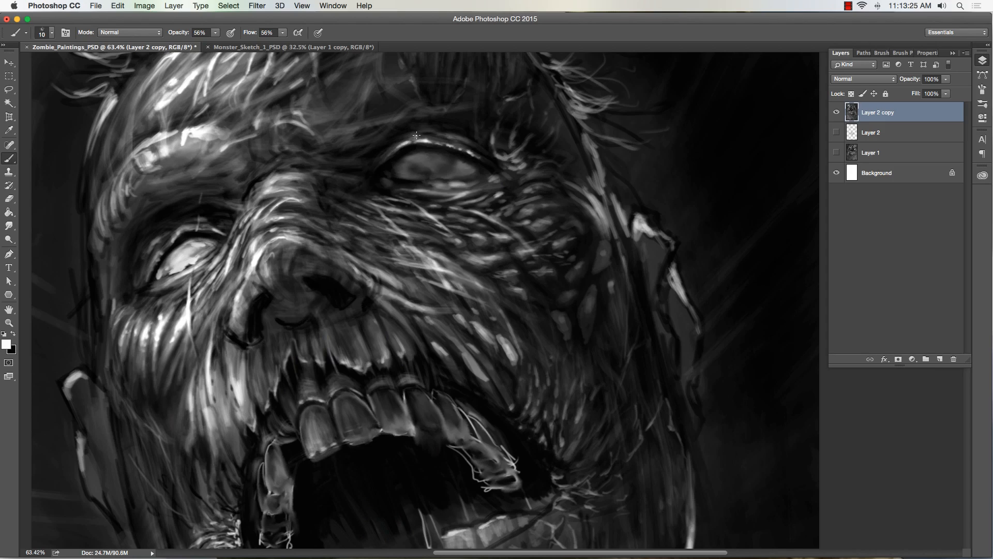
{"action": "left_click_drag", "start_coordinate": [412, 135], "coordinate": [425, 134]}
- Paint a white glint on the grey eyeball and bright wet highlights along its lower lid, varying the small brush size
{"action": "key", "text": "bracketright"}
{"action": "mouse_move", "coordinate": [416, 158]}
{"action": "left_mouse_down"}
{"action": "mouse_move", "coordinate": [427, 160]}
{"action": "mouse_move", "coordinate": [418, 159]}
{"action": "left_mouse_up"}
{"action": "key", "text": "bracketright"}
{"action": "key", "text": "bracketright"}
{"action": "key", "text": "bracketleft"}
{"action": "key", "text": "bracketleft"}
{"action": "key", "text": "bracketright"}
{"action": "key", "text": "bracketleft"}
{"action": "left_click_drag", "start_coordinate": [396, 172], "coordinate": [397, 167]}
{"action": "left_click_drag", "start_coordinate": [460, 169], "coordinate": [465, 166]}
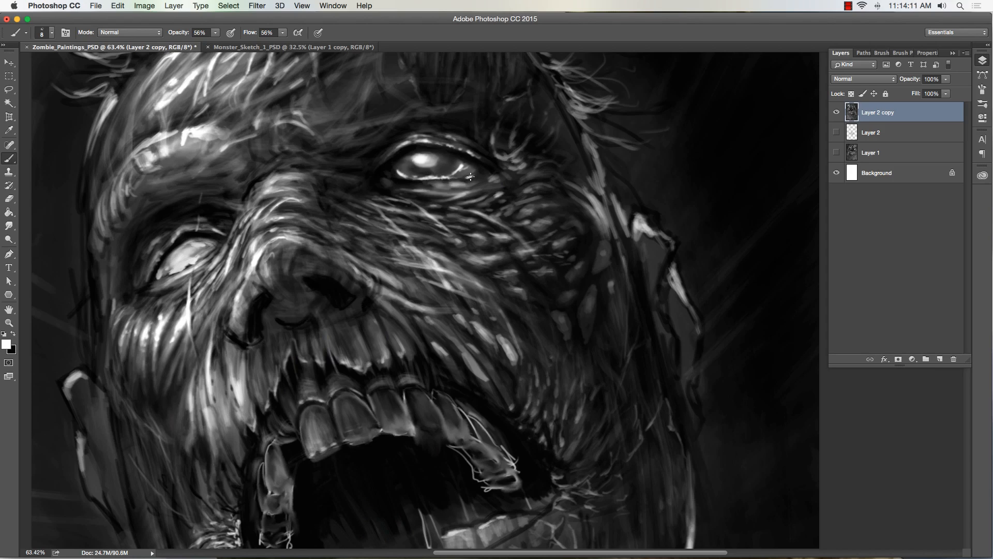
- Brighten the same eyeball with further white dabs and short strokes across its middle, adjusting the brush size slightly
{"action": "key", "text": "bracketright"}
{"action": "key", "text": "bracketright"}
{"action": "key", "text": "bracketleft"}
{"action": "key", "text": "bracketleft"}
{"action": "left_click", "coordinate": [429, 159]}
{"action": "left_click", "coordinate": [411, 162]}
{"action": "left_click_drag", "start_coordinate": [438, 160], "coordinate": [457, 165]}
{"action": "key", "text": "bracketright"}
{"action": "left_click_drag", "start_coordinate": [432, 161], "coordinate": [447, 163]}
- Burn the midtones around the repainted eye and upper cheek at 20% exposure, varying the brush size up to 150 px
{"action": "left_click", "coordinate": [9, 322]}
{"action": "left_click_drag", "start_coordinate": [181, 308], "coordinate": [158, 267]}
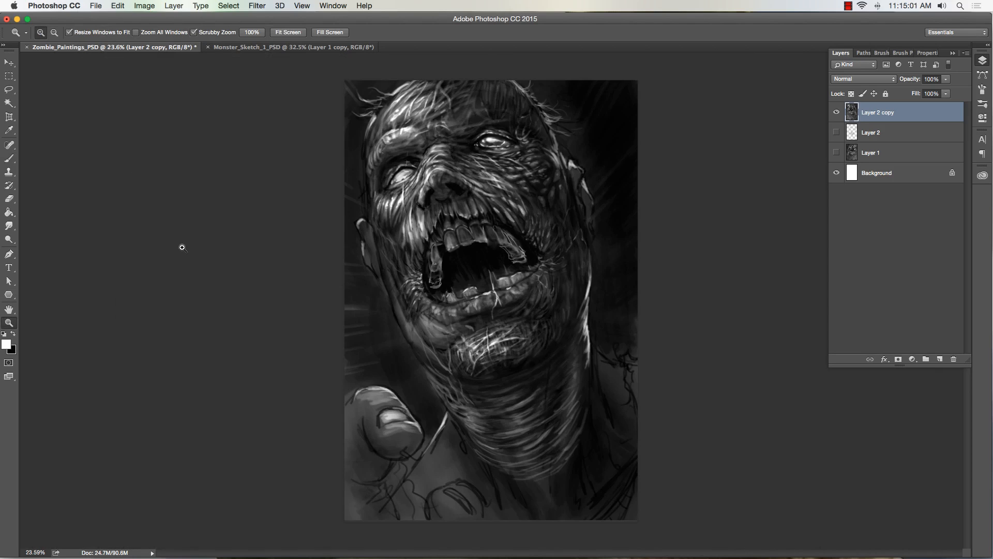
{"action": "left_click_drag", "start_coordinate": [470, 98], "coordinate": [481, 89]}
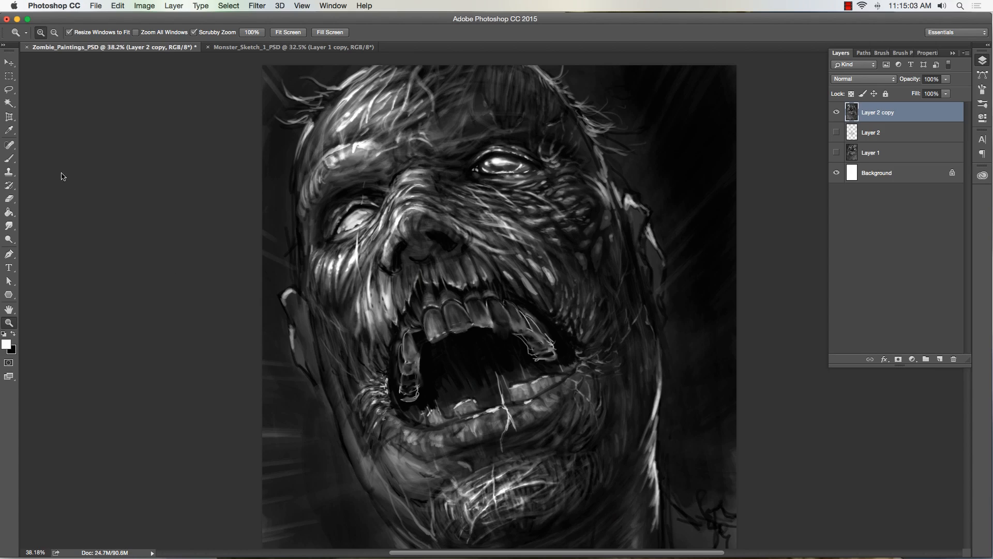
{"action": "left_click_drag", "start_coordinate": [9, 239], "coordinate": [31, 245]}
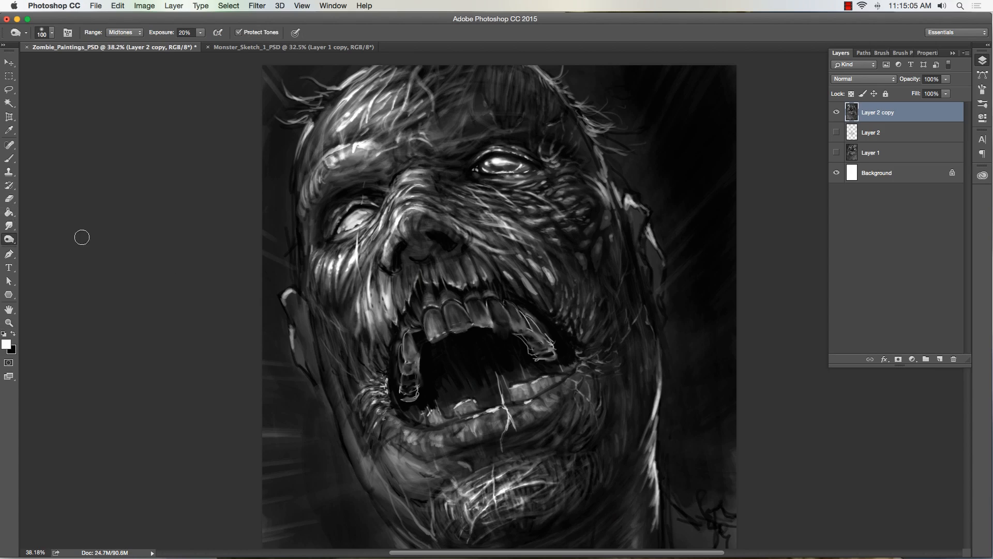
{"action": "key", "text": "bracketright"}
{"action": "key", "text": "bracketright"}
{"action": "key", "text": "bracketleft"}
{"action": "mouse_move", "coordinate": [544, 172]}
{"action": "left_mouse_down"}
{"action": "mouse_move", "coordinate": [489, 185]}
{"action": "mouse_move", "coordinate": [538, 173]}
{"action": "mouse_move", "coordinate": [504, 181]}
{"action": "left_mouse_up"}
{"action": "key", "text": "bracketright"}
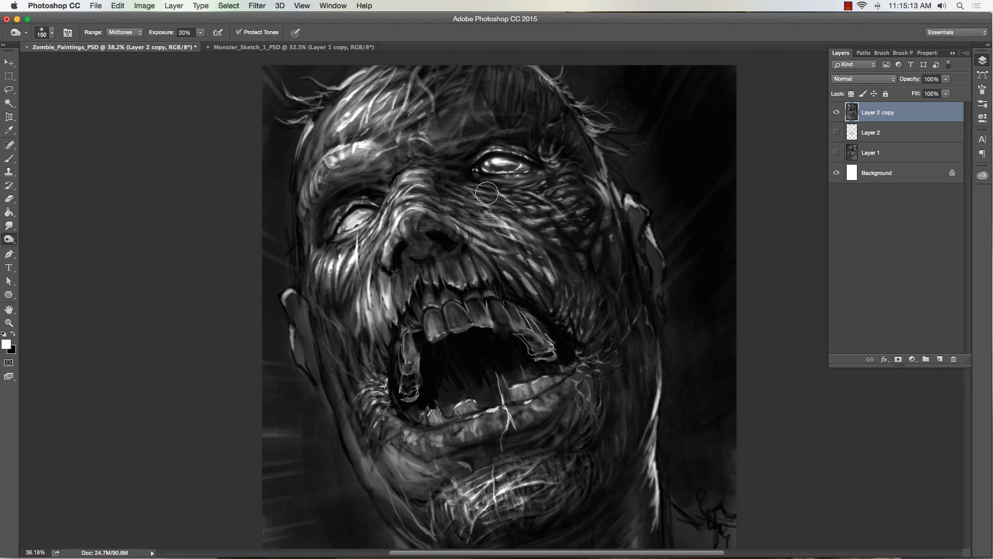
{"action": "mouse_move", "coordinate": [486, 193]}
{"action": "left_mouse_down"}
{"action": "mouse_move", "coordinate": [441, 175]}
{"action": "mouse_move", "coordinate": [523, 194]}
{"action": "mouse_move", "coordinate": [557, 178]}
{"action": "mouse_move", "coordinate": [481, 197]}
{"action": "mouse_move", "coordinate": [450, 174]}
{"action": "mouse_move", "coordinate": [551, 177]}
{"action": "mouse_move", "coordinate": [538, 180]}
{"action": "mouse_move", "coordinate": [559, 145]}
{"action": "mouse_move", "coordinate": [494, 135]}
{"action": "mouse_move", "coordinate": [451, 160]}
{"action": "mouse_move", "coordinate": [451, 180]}
{"action": "mouse_move", "coordinate": [540, 193]}
{"action": "mouse_move", "coordinate": [542, 183]}
{"action": "mouse_move", "coordinate": [485, 191]}
{"action": "mouse_move", "coordinate": [527, 198]}
{"action": "mouse_move", "coordinate": [556, 190]}
{"action": "mouse_move", "coordinate": [518, 185]}
{"action": "mouse_move", "coordinate": [551, 170]}
{"action": "left_mouse_up"}
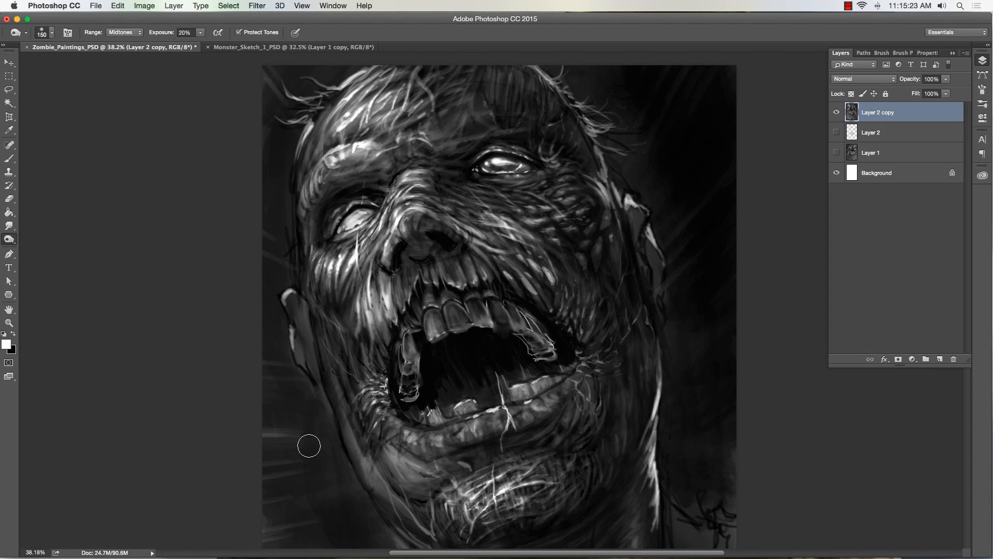
- Burn the midtones on the opposite cheek, eye socket and brow at 20% exposure, using a brush of about 125 px
{"action": "key", "text": "bracketright"}
{"action": "key", "text": "bracketright"}
{"action": "key", "text": "bracketleft"}
{"action": "key", "text": "bracketleft"}
{"action": "key", "text": "bracketleft"}
{"action": "mouse_move", "coordinate": [343, 327]}
{"action": "left_mouse_down"}
{"action": "mouse_move", "coordinate": [363, 277]}
{"action": "mouse_move", "coordinate": [340, 297]}
{"action": "mouse_move", "coordinate": [322, 265]}
{"action": "mouse_move", "coordinate": [329, 328]}
{"action": "mouse_move", "coordinate": [360, 304]}
{"action": "left_mouse_up"}
{"action": "key", "text": "bracketleft"}
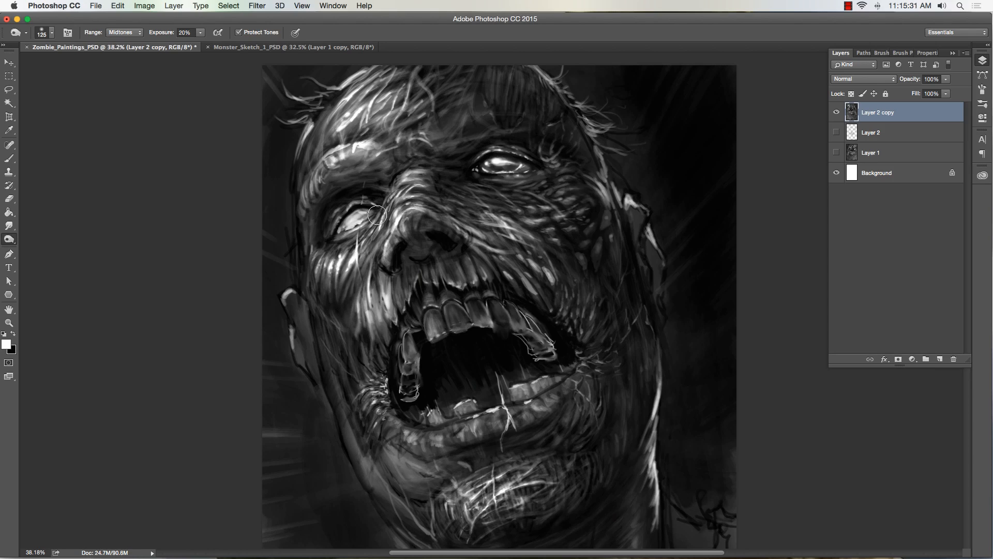
{"action": "mouse_move", "coordinate": [377, 215]}
{"action": "left_mouse_down"}
{"action": "mouse_move", "coordinate": [343, 197]}
{"action": "mouse_move", "coordinate": [324, 219]}
{"action": "mouse_move", "coordinate": [335, 191]}
{"action": "mouse_move", "coordinate": [379, 173]}
{"action": "mouse_move", "coordinate": [377, 109]}
{"action": "mouse_move", "coordinate": [356, 98]}
{"action": "mouse_move", "coordinate": [329, 113]}
{"action": "left_mouse_up"}
{"action": "key", "text": "bracketright"}
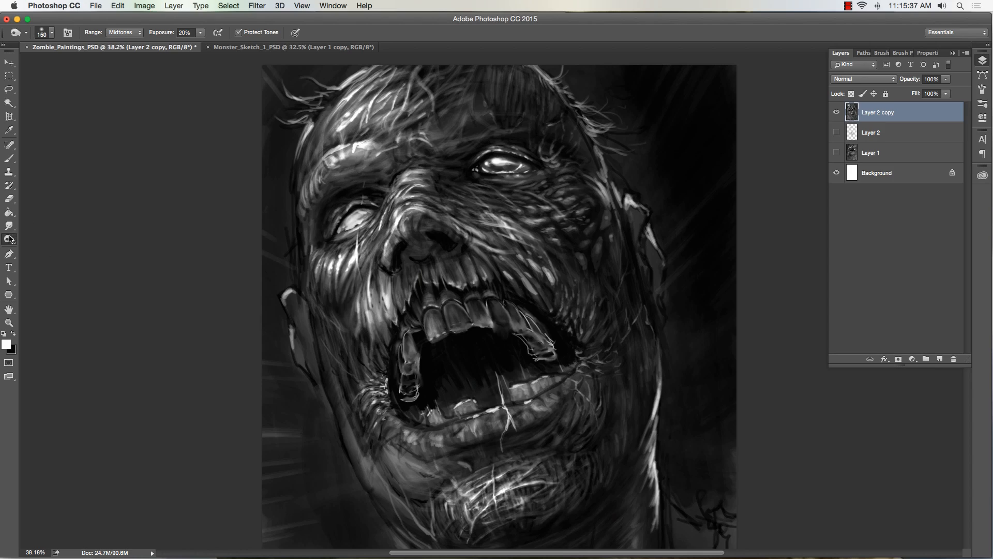
- Try burning the bright strokes on the nose with the Highlights range at 59% exposure, and undo the darkening
{"action": "left_click_drag", "start_coordinate": [11, 240], "coordinate": [44, 248]}
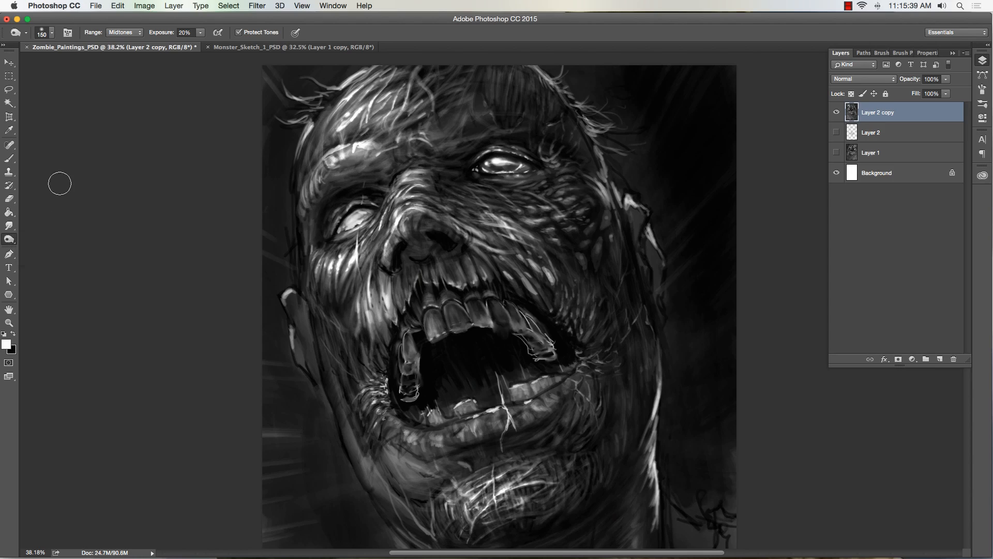
{"action": "left_click", "coordinate": [115, 33]}
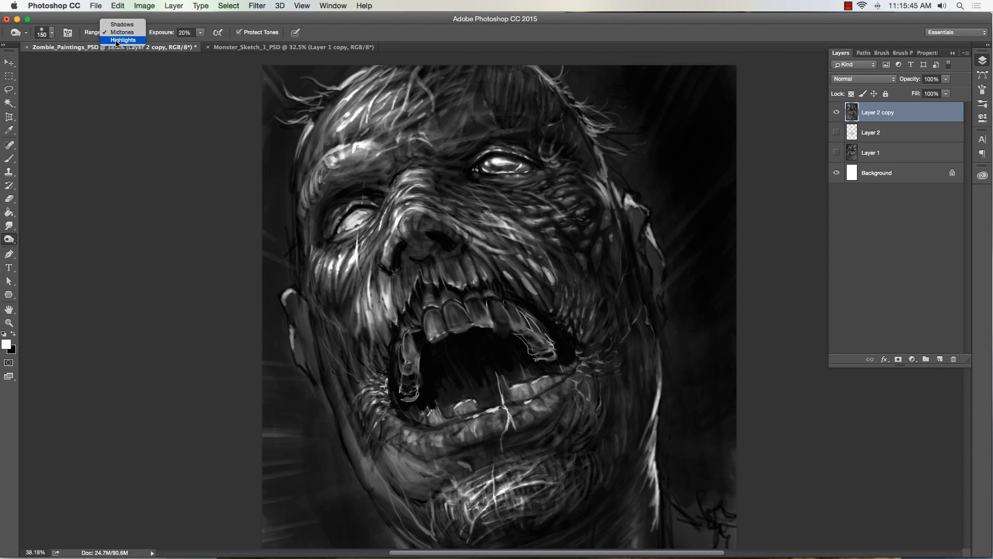
{"action": "left_click", "coordinate": [117, 40]}
{"action": "mouse_move", "coordinate": [405, 208]}
{"action": "left_mouse_down"}
{"action": "mouse_move", "coordinate": [412, 176]}
{"action": "mouse_move", "coordinate": [407, 187]}
{"action": "mouse_move", "coordinate": [402, 176]}
{"action": "mouse_move", "coordinate": [414, 228]}
{"action": "mouse_move", "coordinate": [418, 177]}
{"action": "left_mouse_up"}
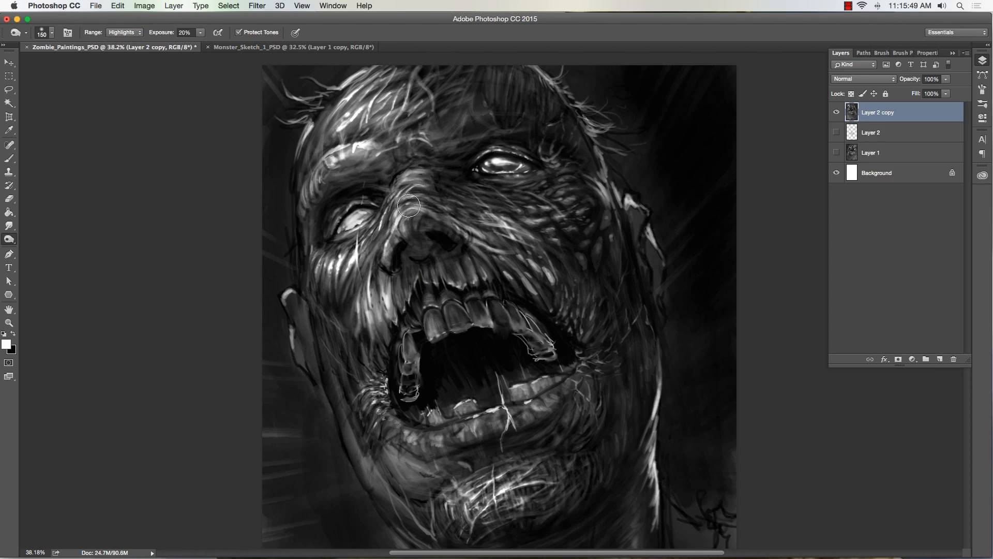
{"action": "left_click", "coordinate": [200, 32]}
{"action": "left_click", "coordinate": [221, 44]}
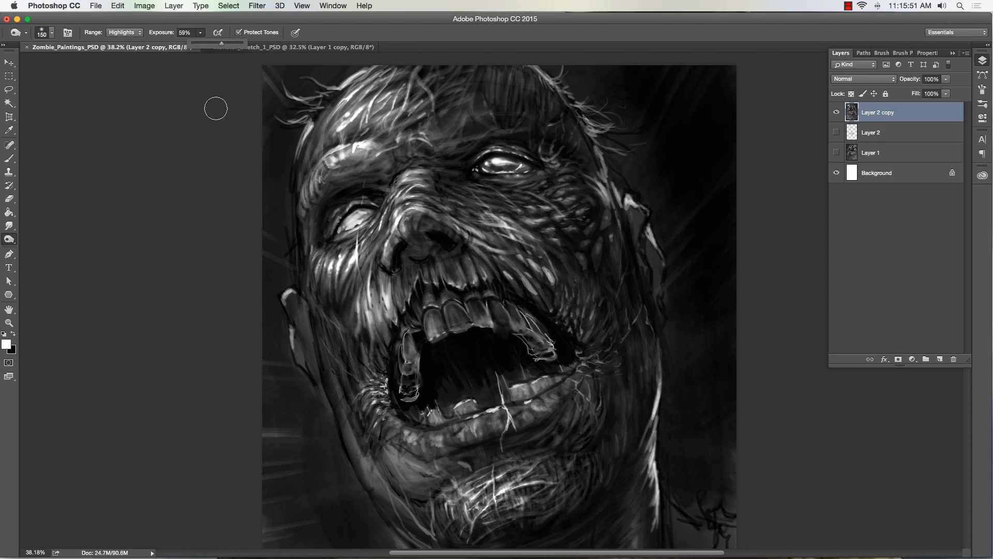
{"action": "left_click", "coordinate": [187, 120]}
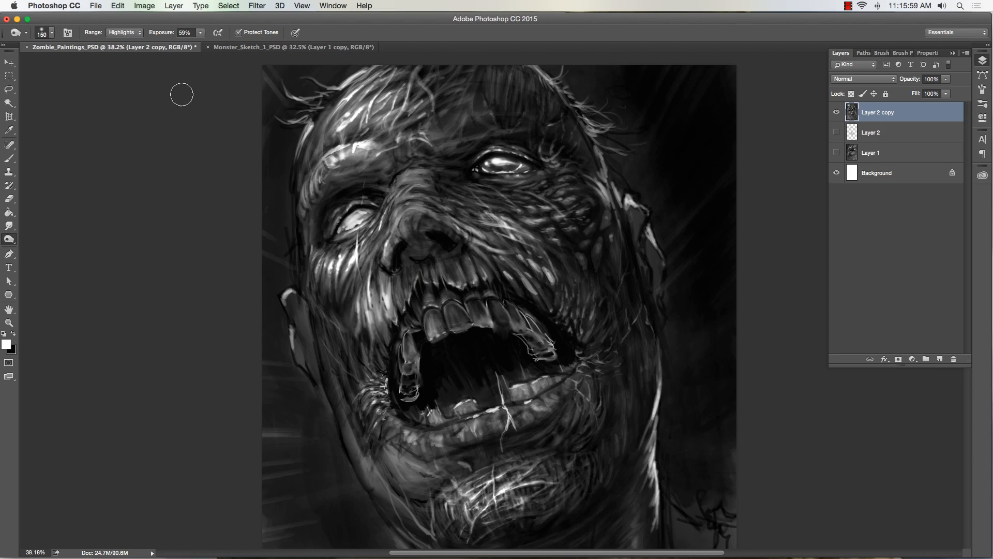
{"action": "key", "text": "alt+super+z"}
{"action": "key", "text": "super+z"}
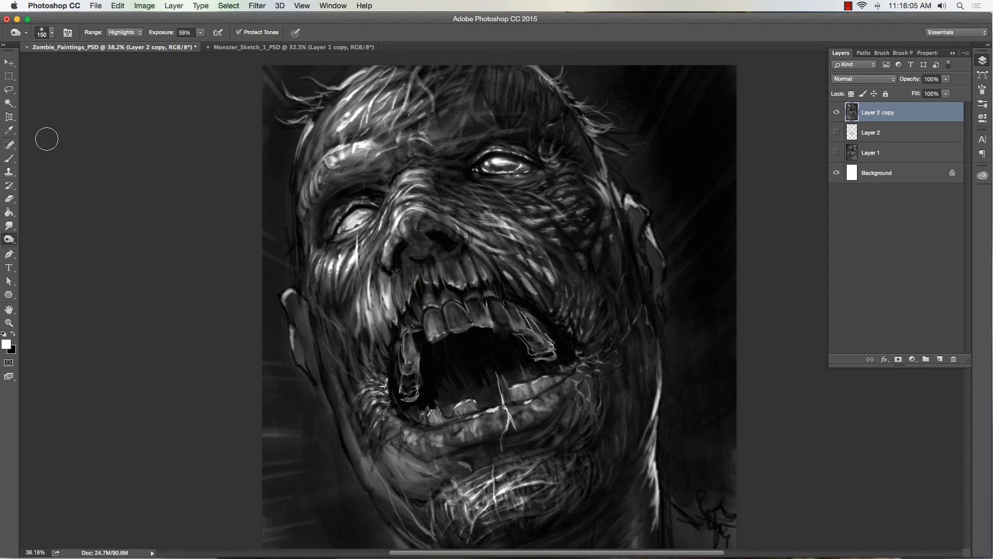
- Burn the dark side of the cheek and jaw below the near ear, using the Shadows range at 59% exposure
{"action": "left_click", "coordinate": [119, 33]}
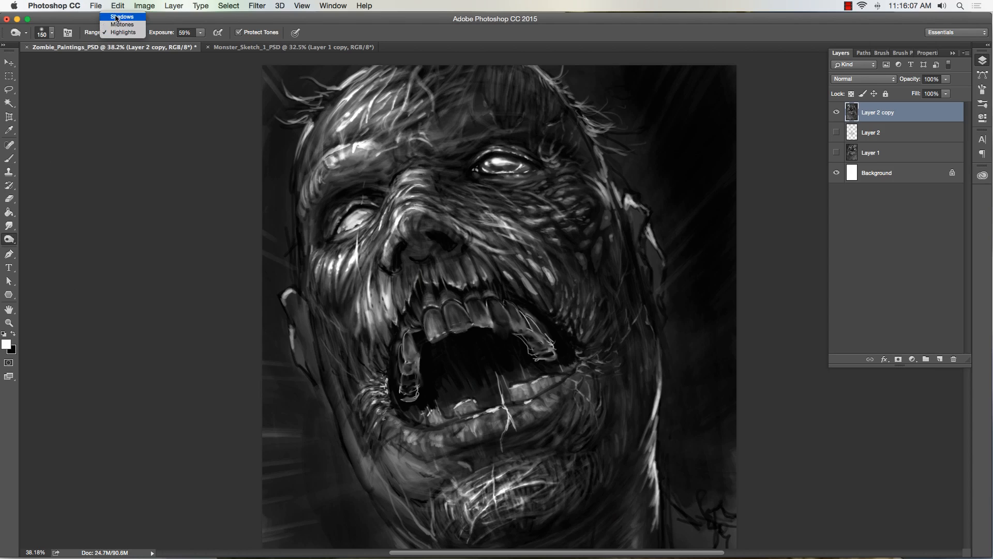
{"action": "left_click", "coordinate": [120, 15]}
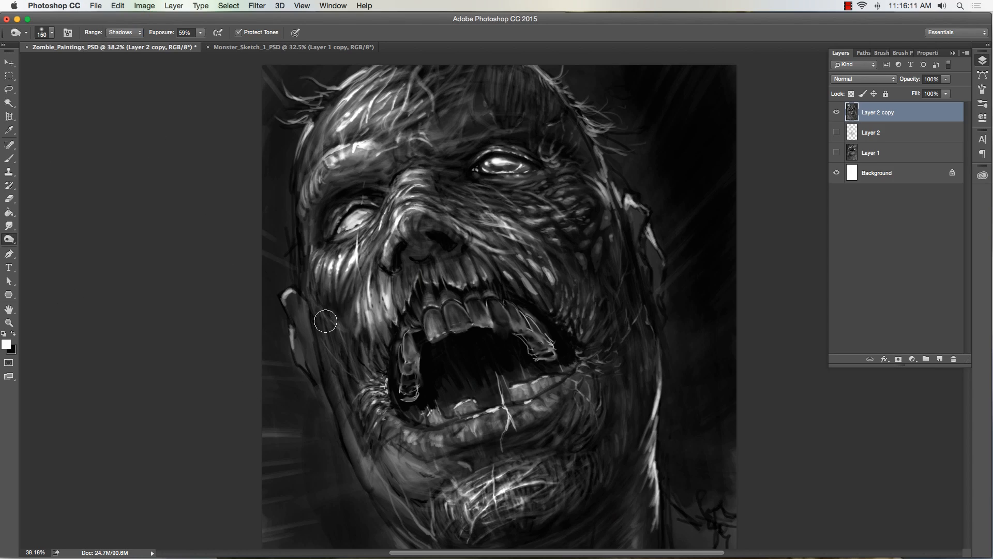
{"action": "left_click_drag", "start_coordinate": [341, 320], "coordinate": [367, 475]}
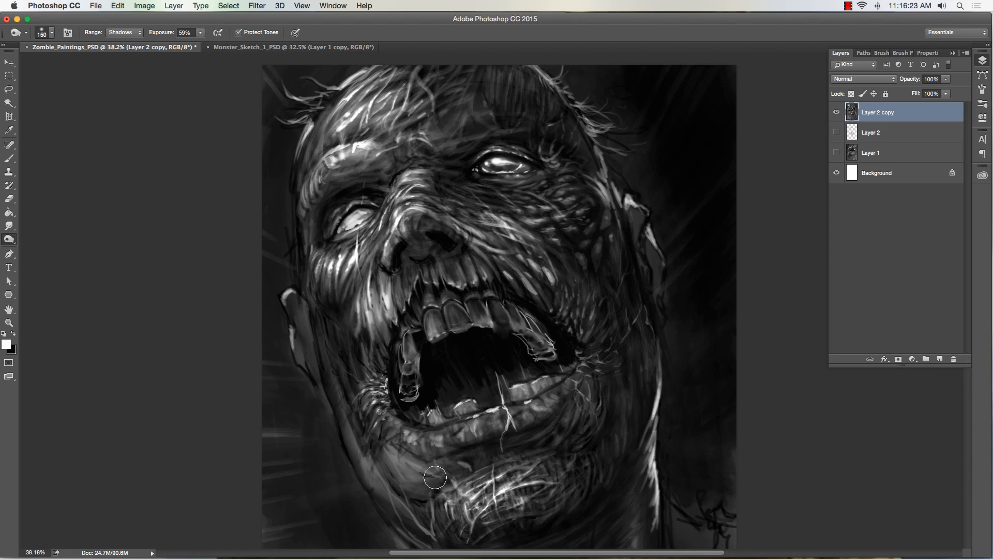
- Dodge the cheek below the eye, the brow and the chin with the Midtones range at 45% exposure and 300 px
{"action": "left_click", "coordinate": [13, 241]}
{"action": "left_click", "coordinate": [36, 237]}
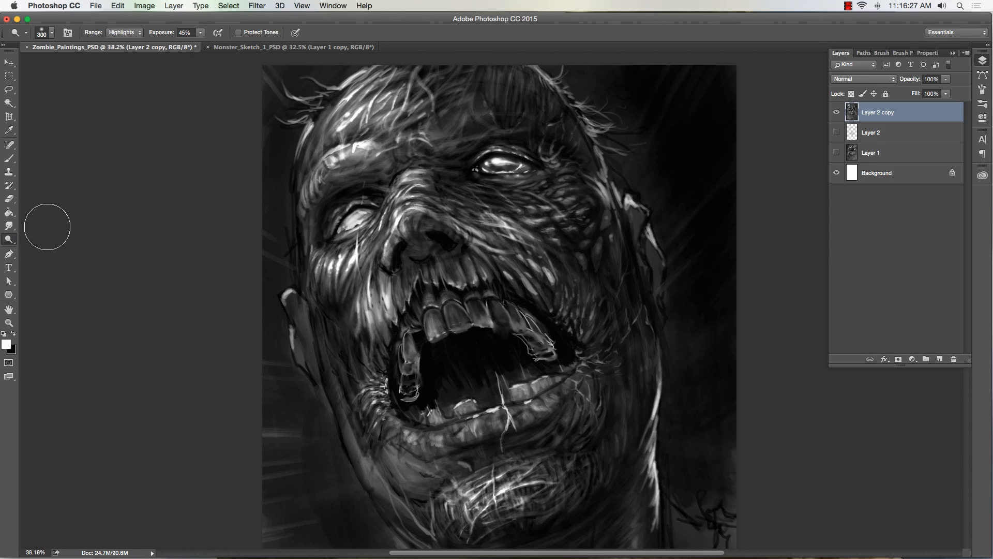
{"action": "left_click", "coordinate": [120, 32]}
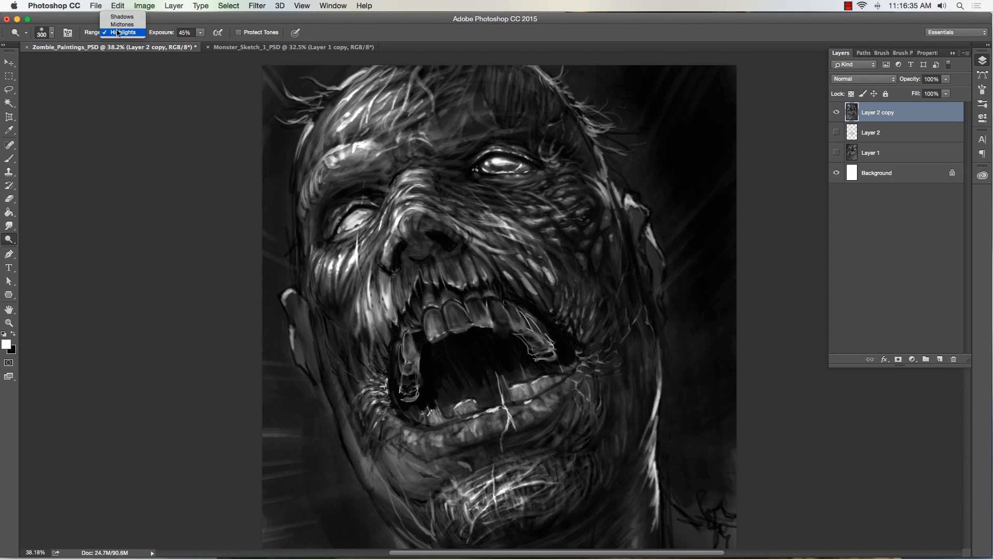
{"action": "left_click", "coordinate": [117, 25]}
{"action": "mouse_move", "coordinate": [351, 265]}
{"action": "left_mouse_down"}
{"action": "mouse_move", "coordinate": [372, 235]}
{"action": "mouse_move", "coordinate": [366, 264]}
{"action": "mouse_move", "coordinate": [383, 212]}
{"action": "mouse_move", "coordinate": [369, 254]}
{"action": "left_mouse_up"}
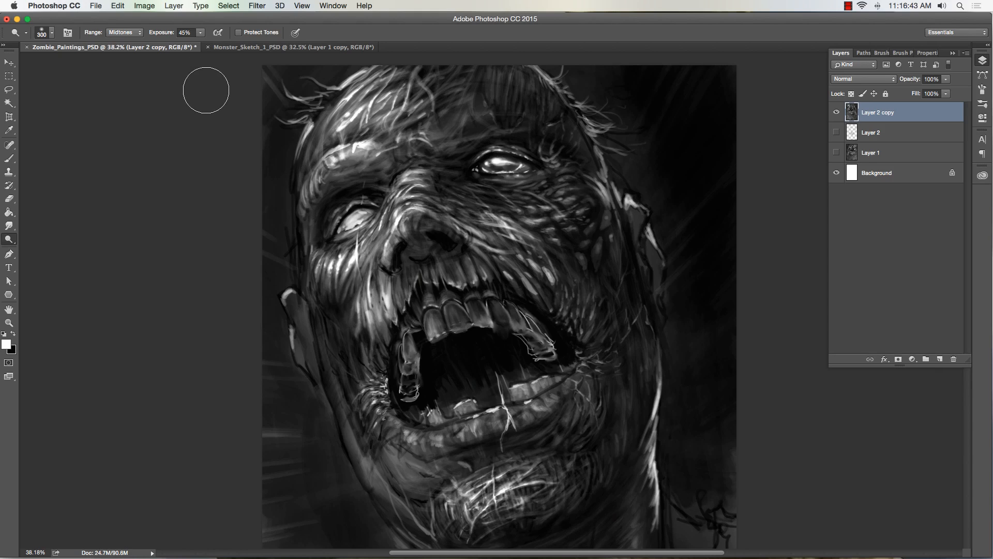
{"action": "mouse_move", "coordinate": [326, 156]}
{"action": "left_mouse_down"}
{"action": "mouse_move", "coordinate": [312, 138]}
{"action": "mouse_move", "coordinate": [324, 138]}
{"action": "left_mouse_up"}
{"action": "left_click_drag", "start_coordinate": [479, 495], "coordinate": [449, 488]}
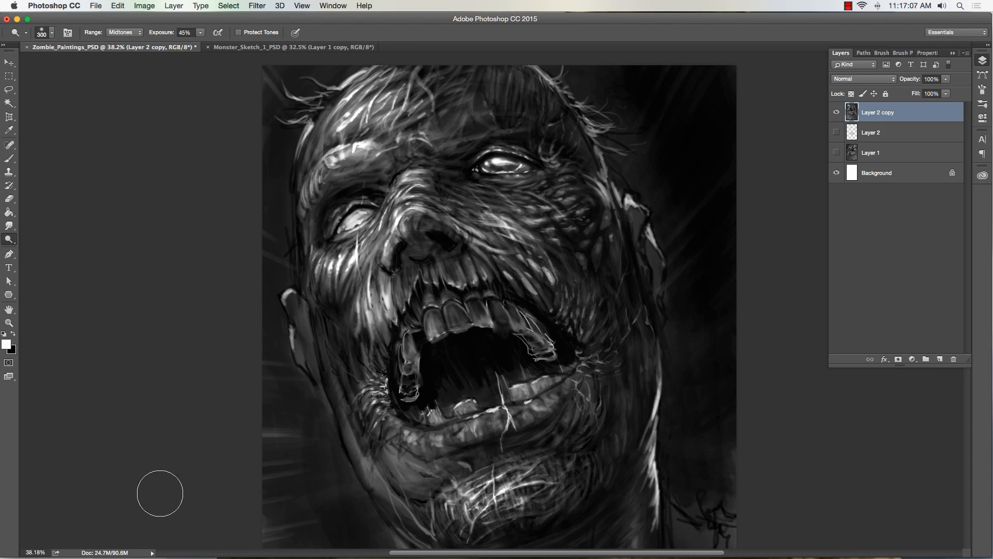
- Switch to the Smudge tool for blending the painted skin
{"action": "left_click", "coordinate": [9, 225]}
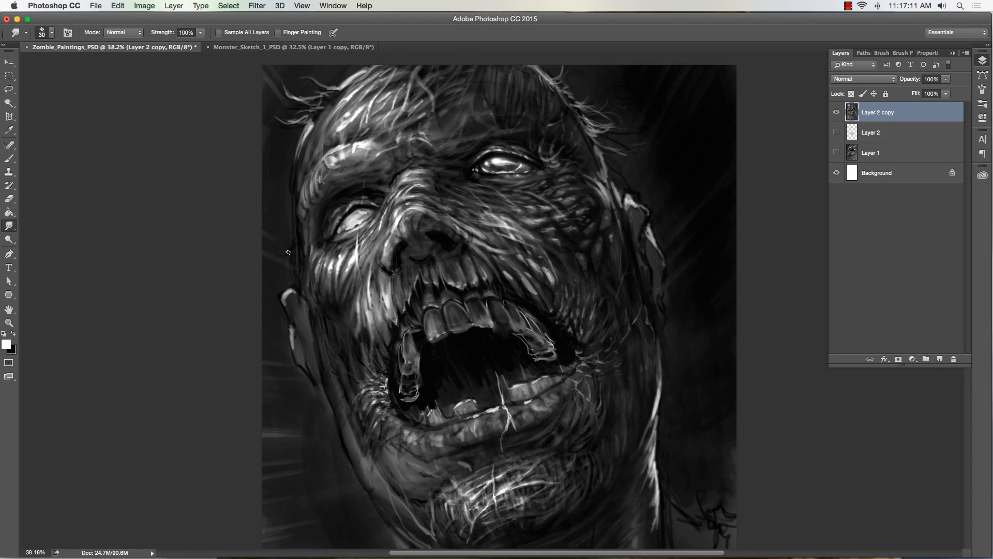